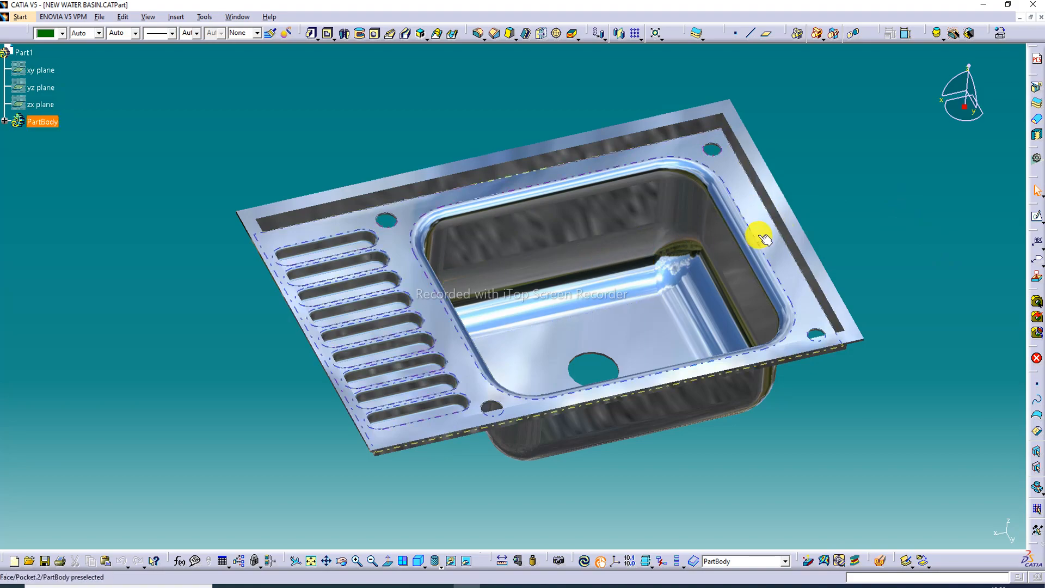
Examine the finished water basin model from several angles, in the single view, the four-view layout and the isometric view
middle_drag(759, 235, 638, 275)
middle_click(574, 284)
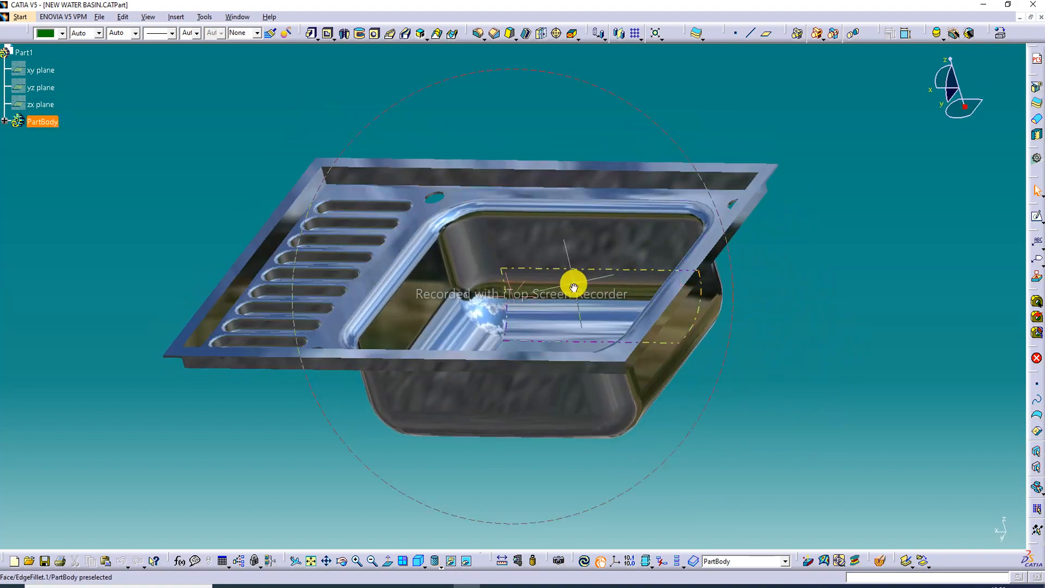
middle_drag(574, 284, 646, 273)
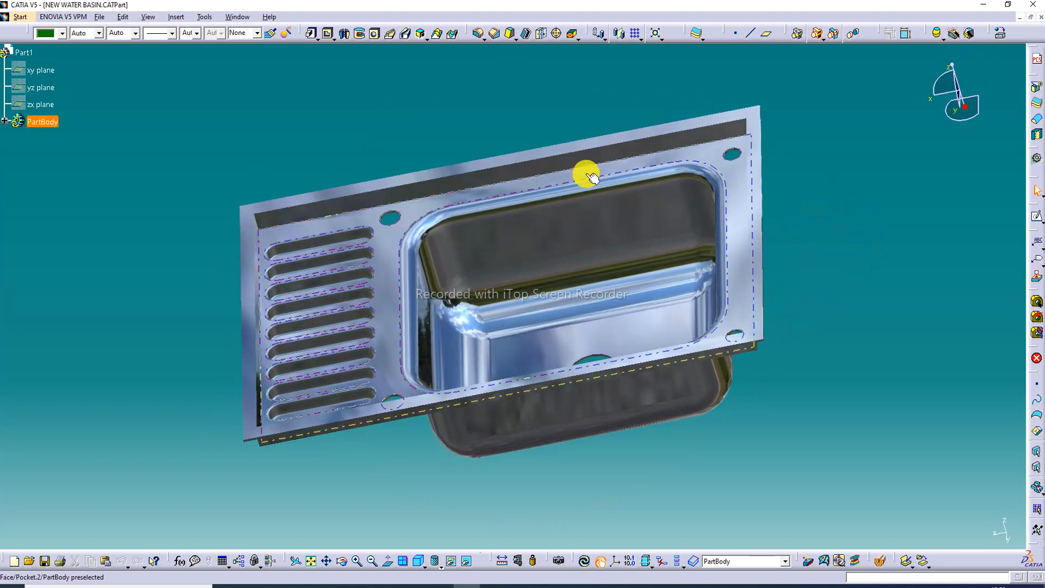
middle_drag(588, 171, 782, 231)
middle_drag(478, 282, 545, 381)
click(406, 561)
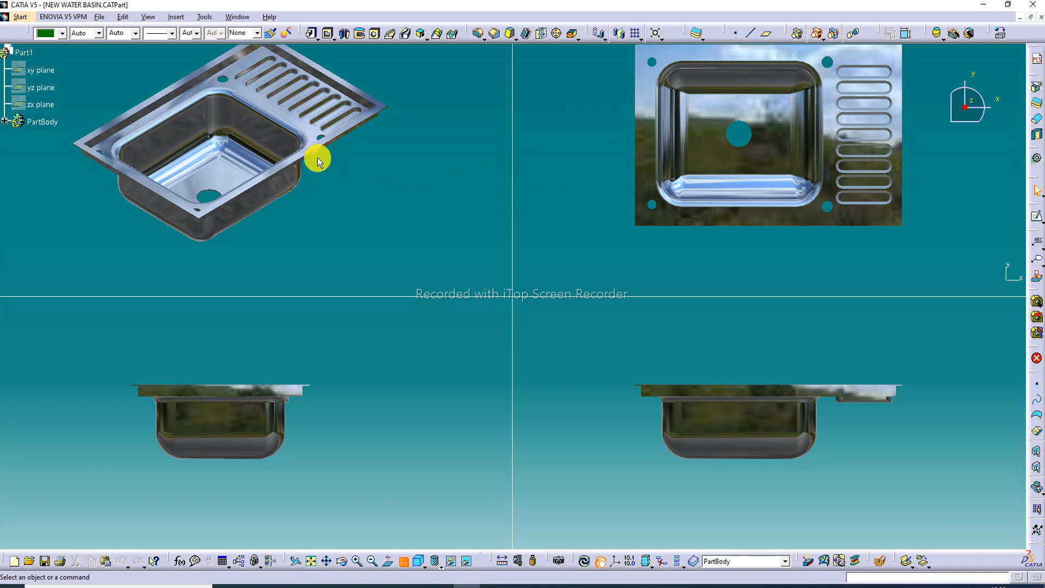
middle_drag(318, 147, 345, 219)
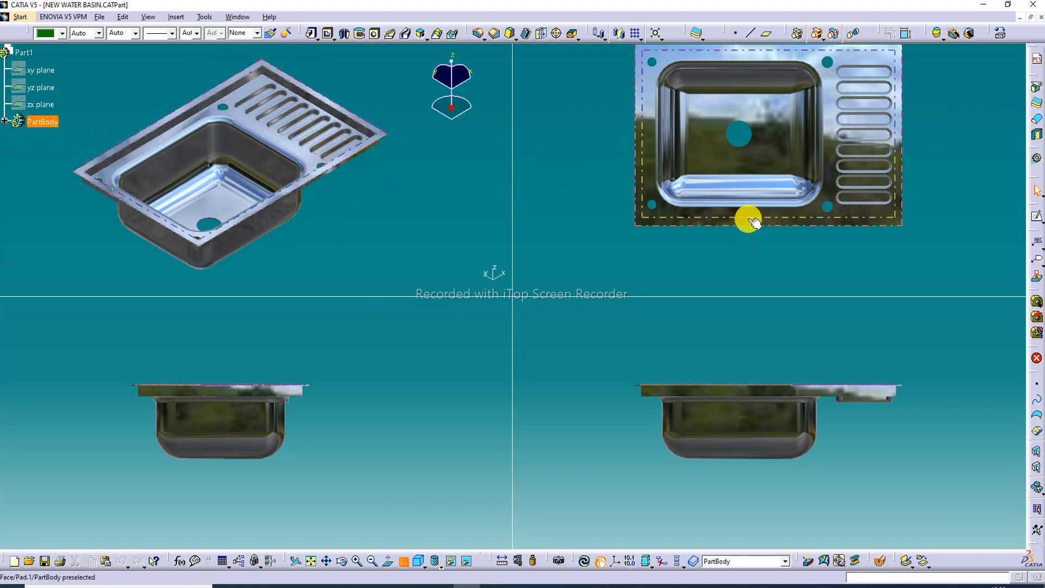
middle_drag(746, 220, 768, 194)
middle_drag(845, 168, 867, 191)
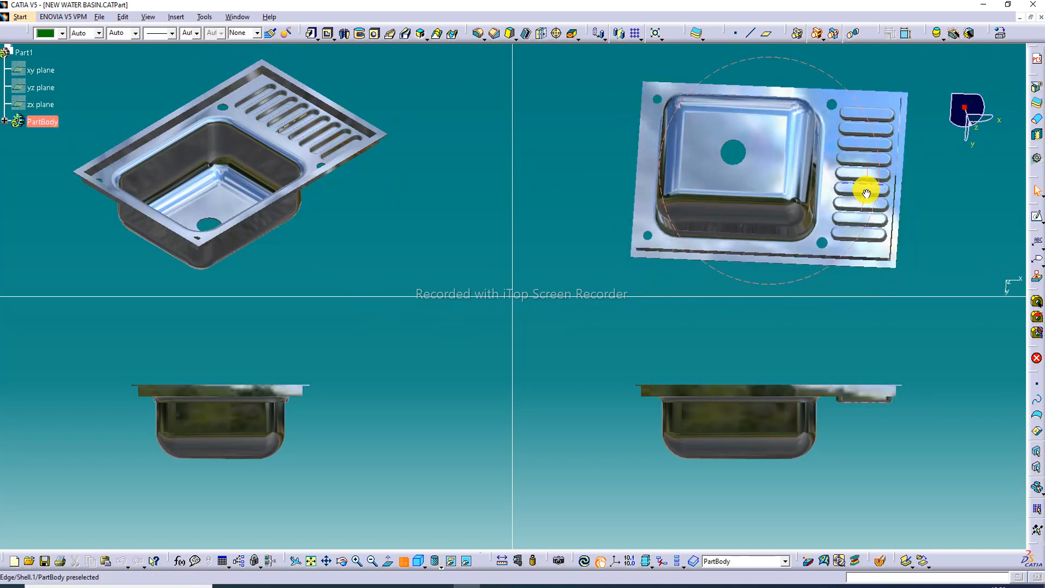
middle_drag(303, 173, 327, 170)
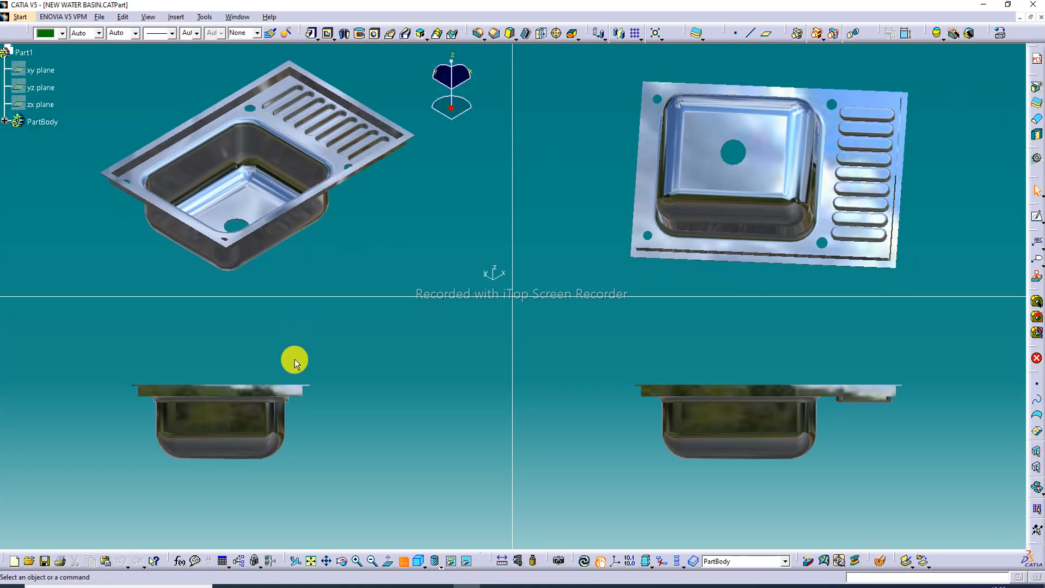
middle_drag(273, 386, 268, 424)
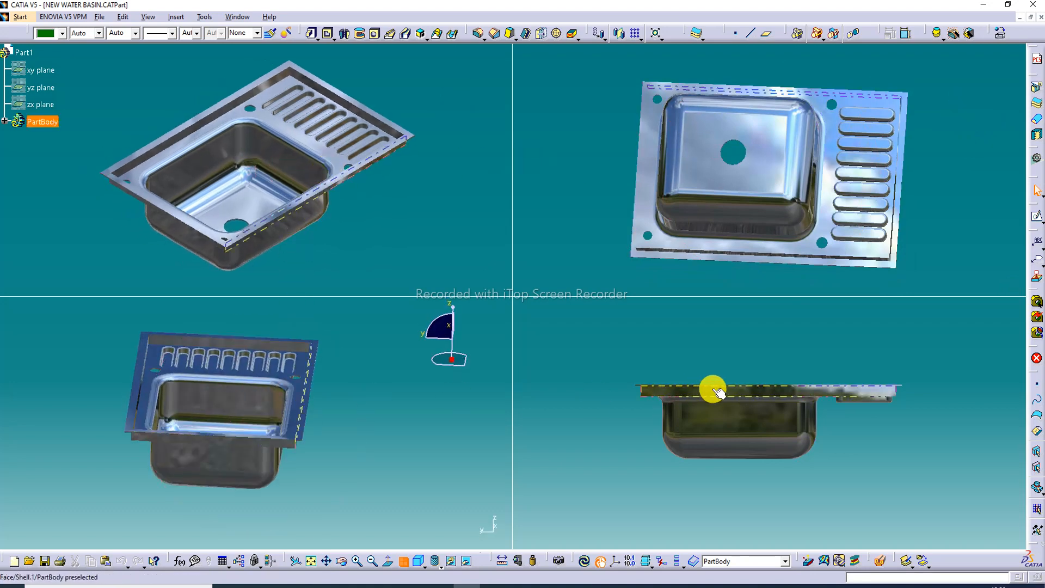
middle_drag(714, 389, 806, 367)
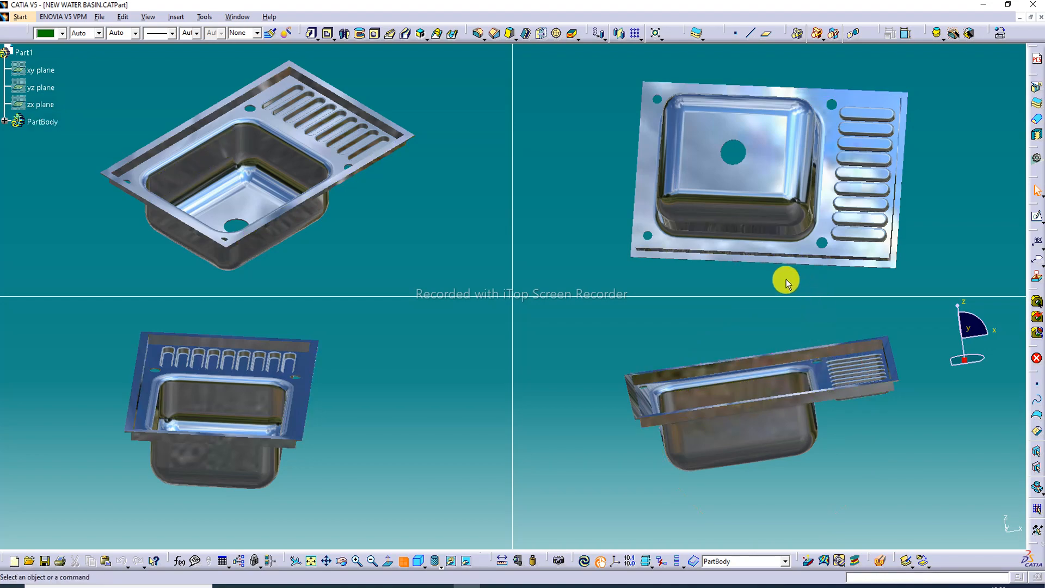
click(405, 561)
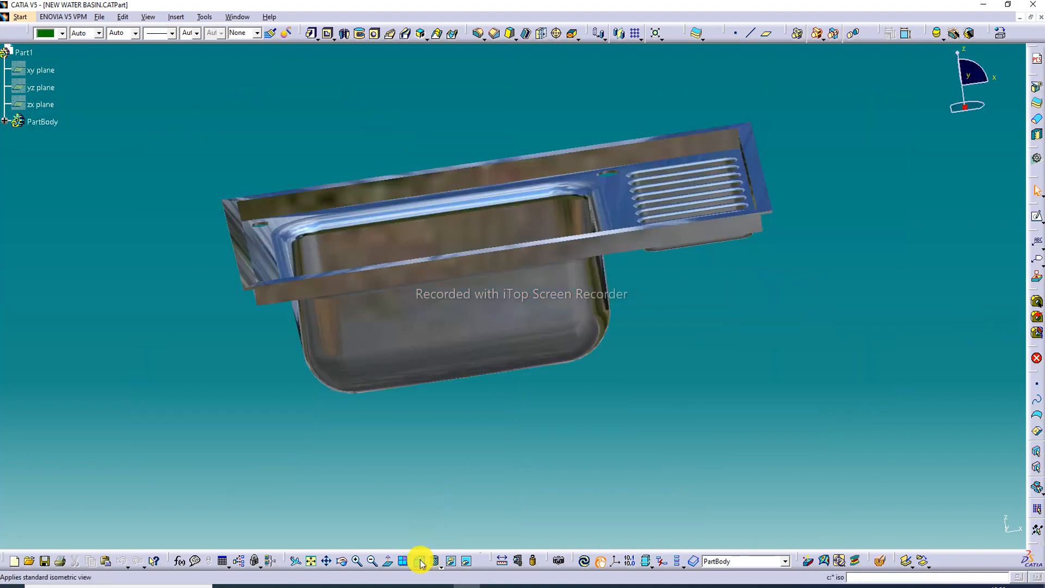
click(420, 561)
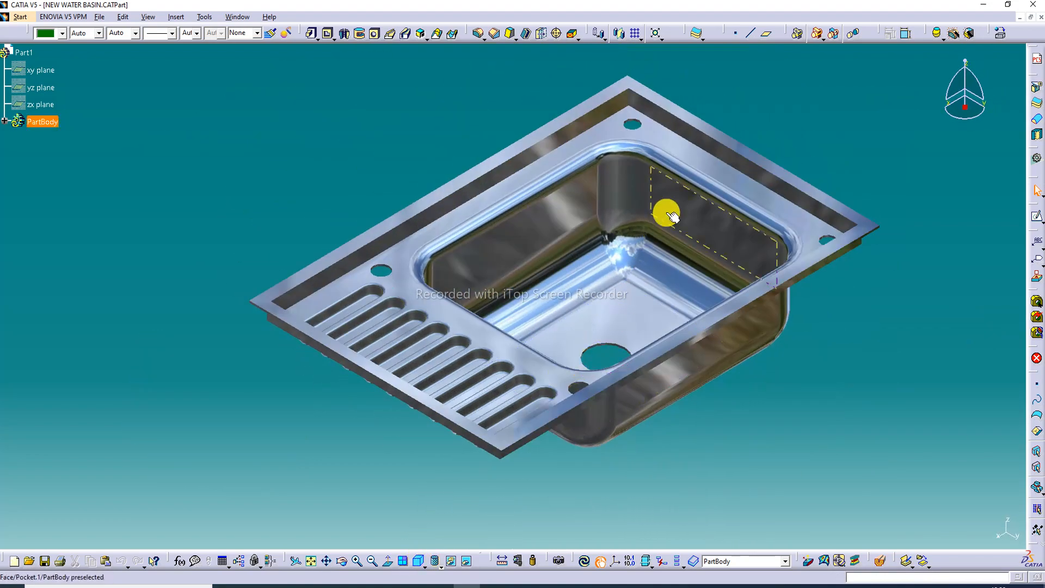
middle_drag(665, 211, 662, 227)
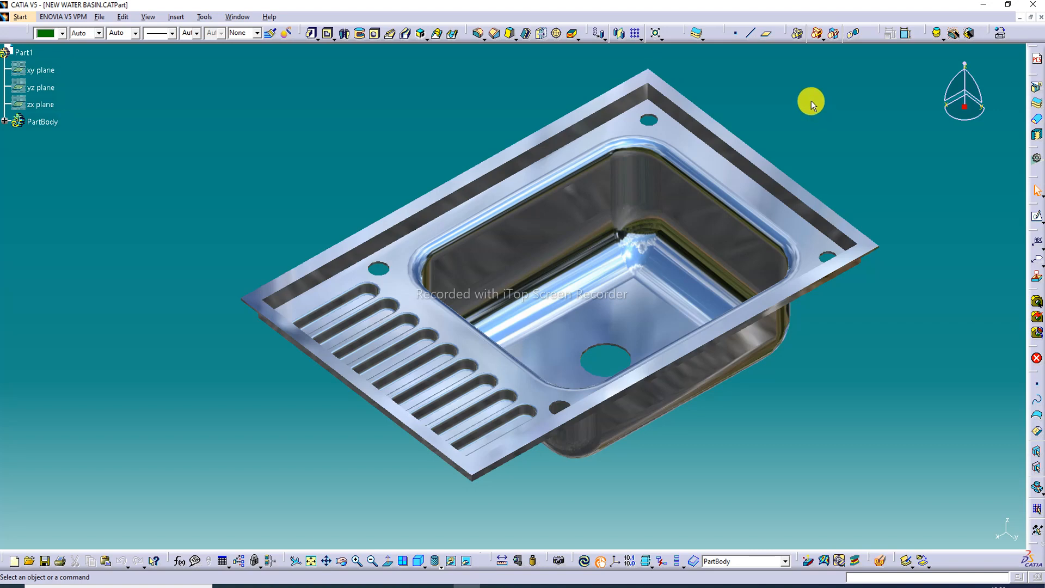
Close the basin model and create a new mechanical design part named Part1 with hybrid design enabled
click(1042, 19)
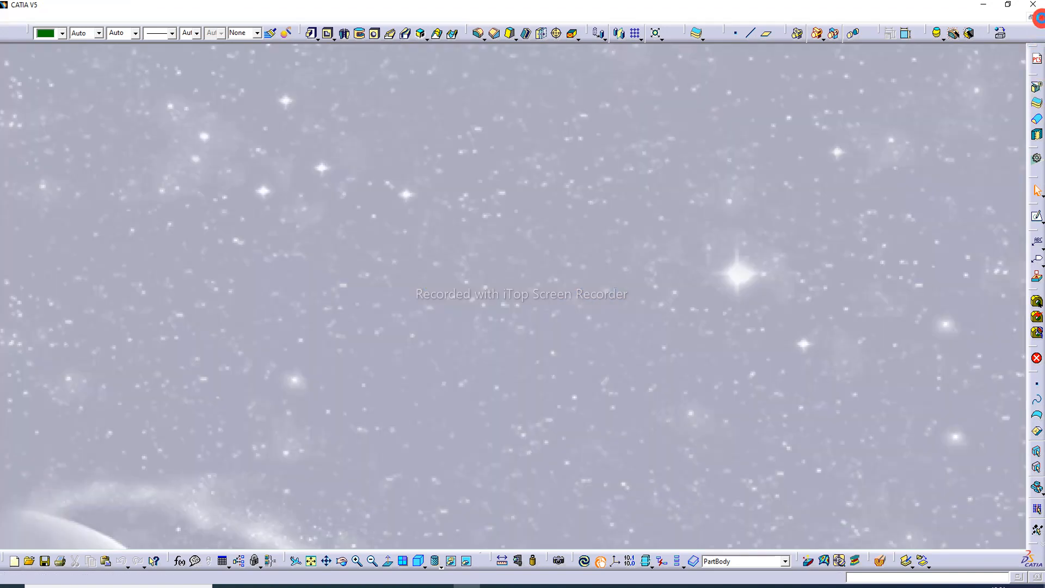
click(10, 19)
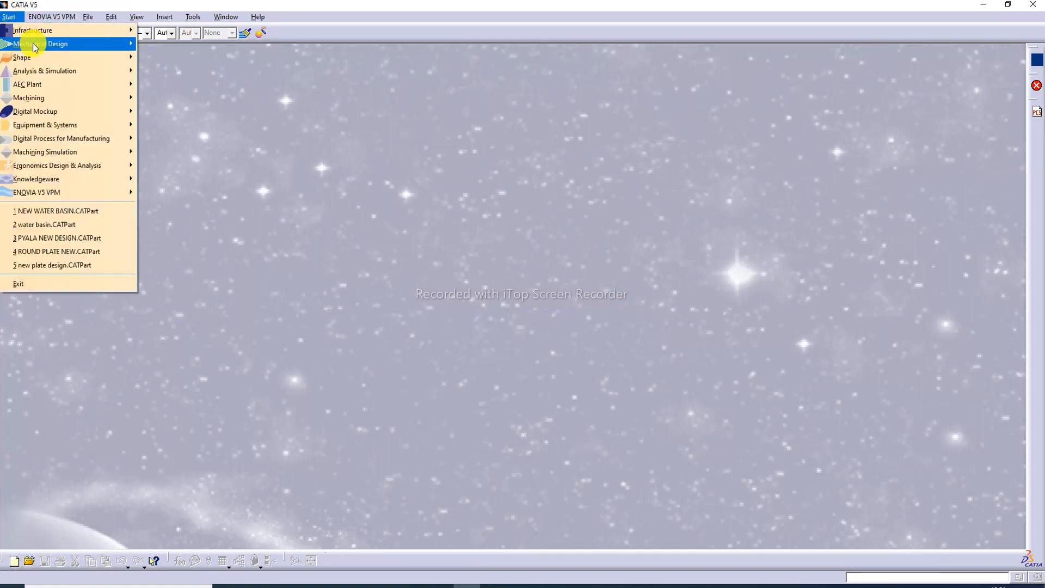
mouse_move(33, 43)
click(169, 42)
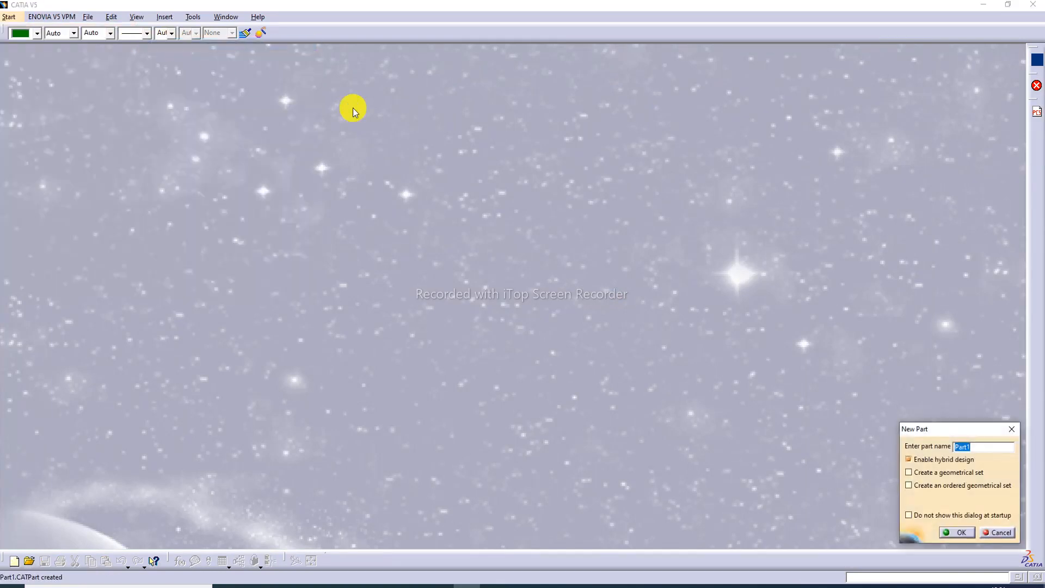
click(958, 533)
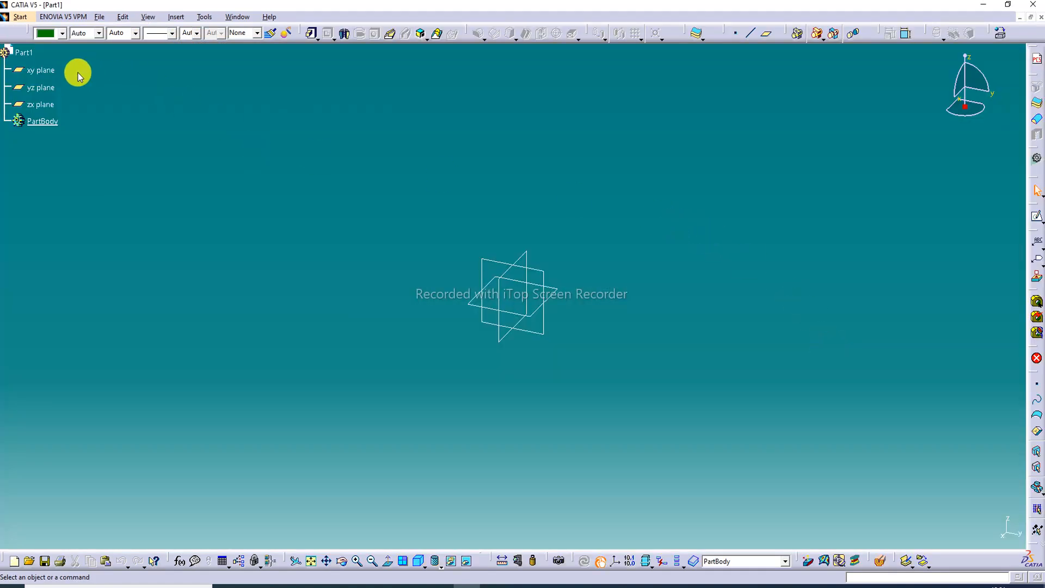
Start a sketch on the xy plane and draw a centered rectangle about 224 mm wide around the origin
click(562, 297)
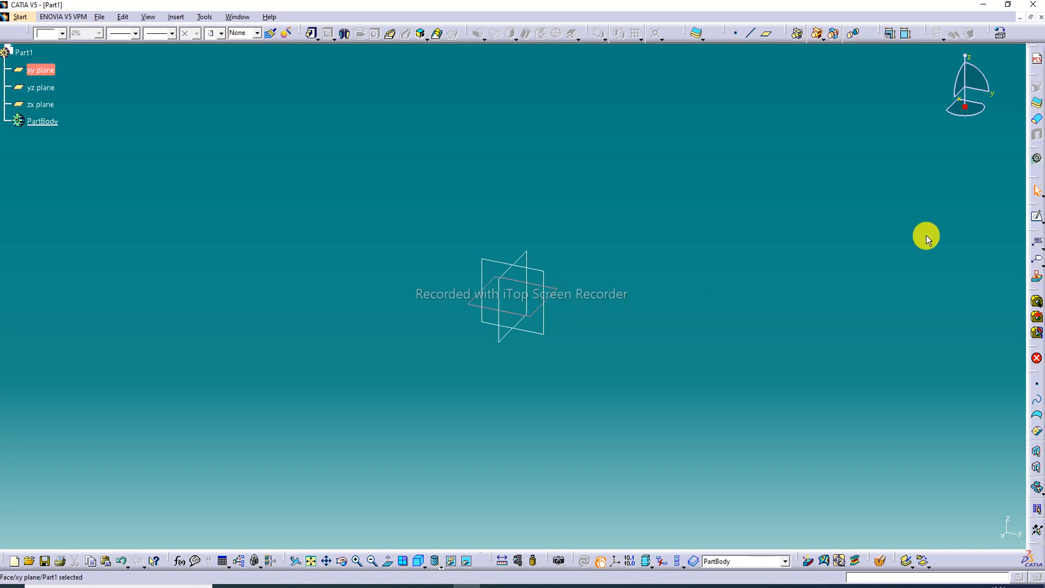
click(1037, 219)
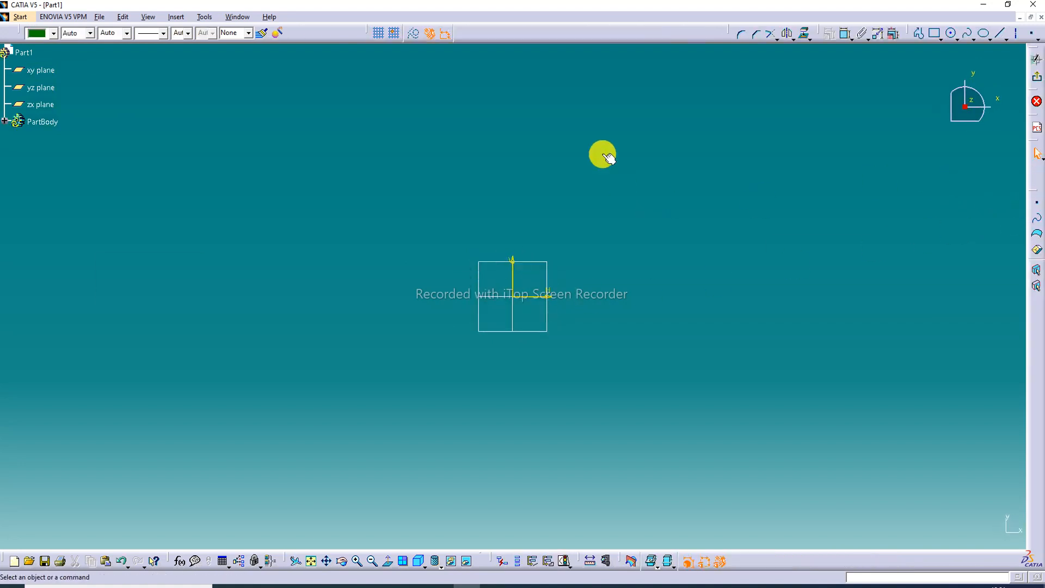
click(941, 40)
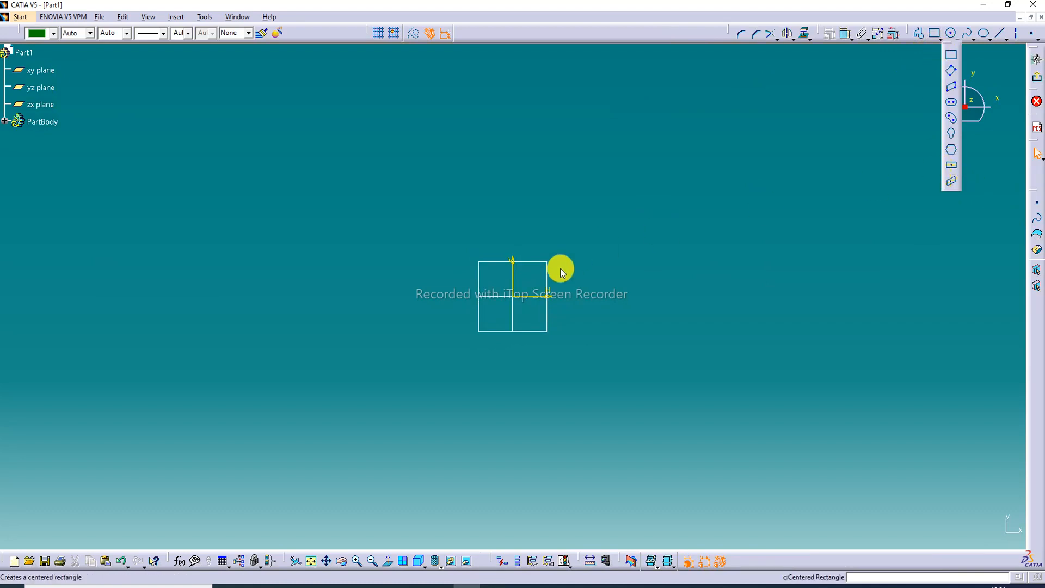
click(514, 297)
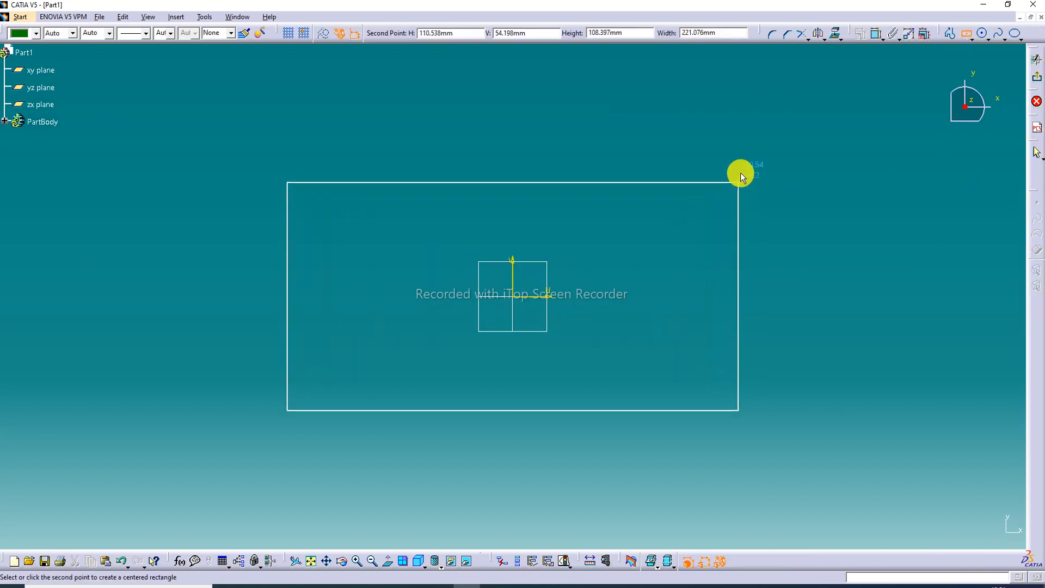
click(742, 159)
click(749, 101)
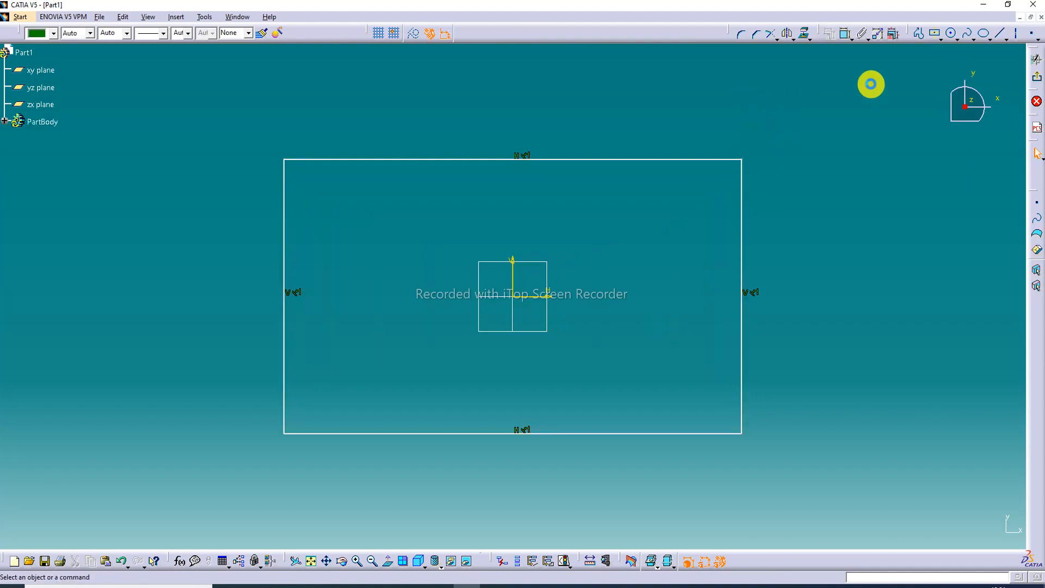
Add dimensional constraints for the rectangle's width and height
click(848, 33)
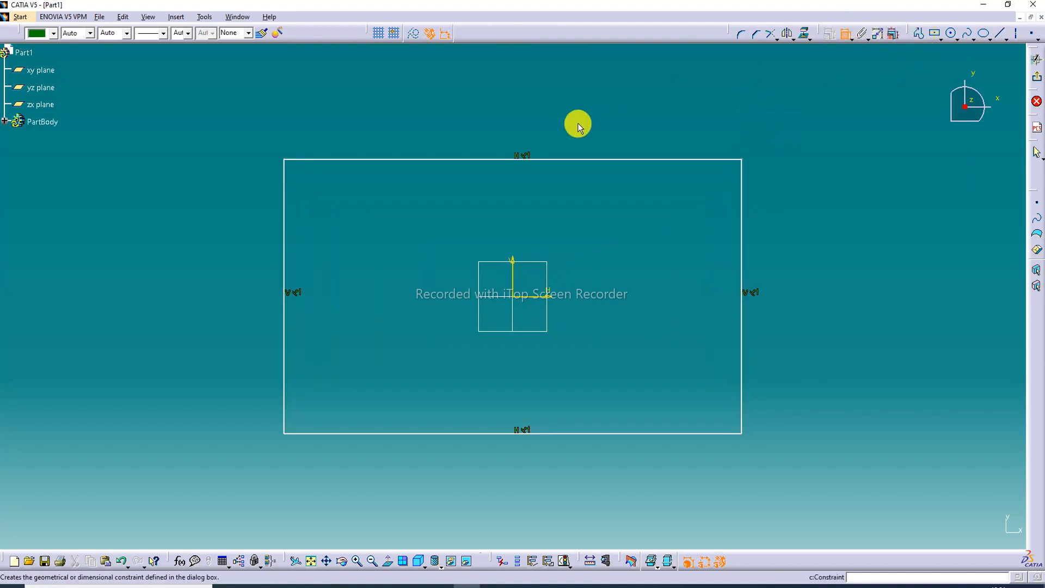
click(504, 156)
click(495, 137)
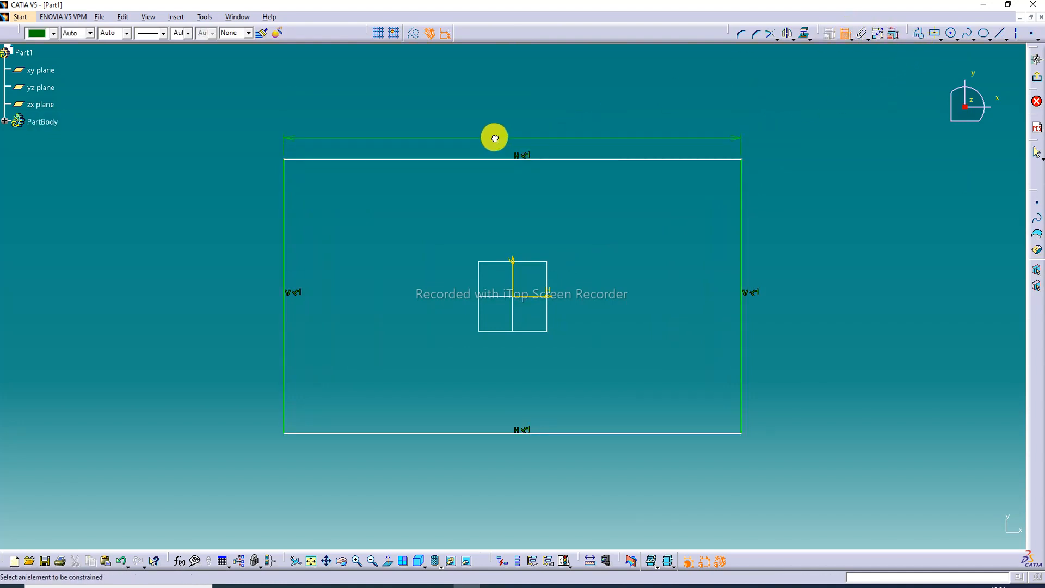
click(289, 231)
click(250, 233)
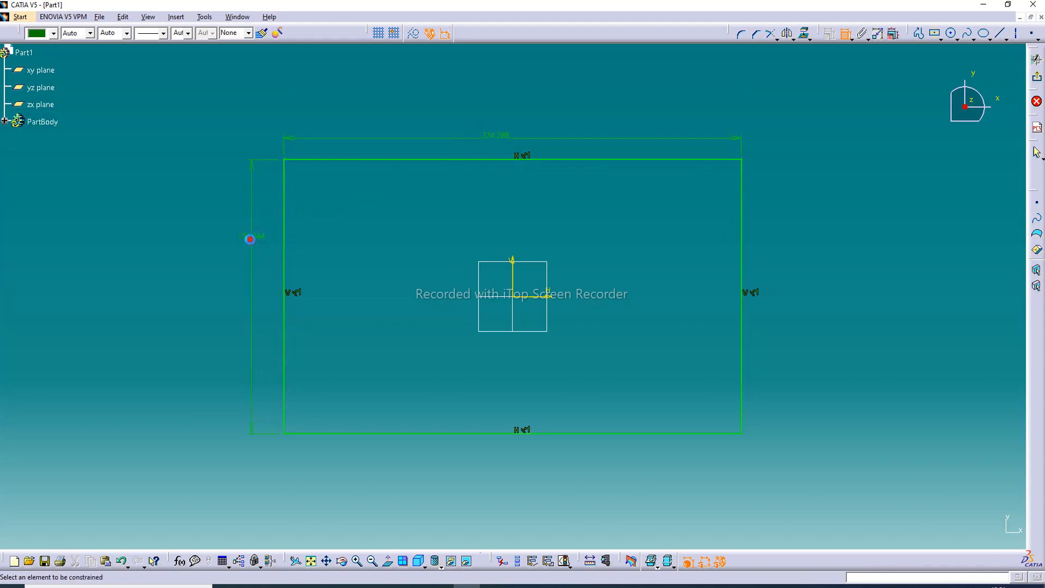
Set the rectangle's width to 210 mm and its height to 140 mm
double_click(490, 135)
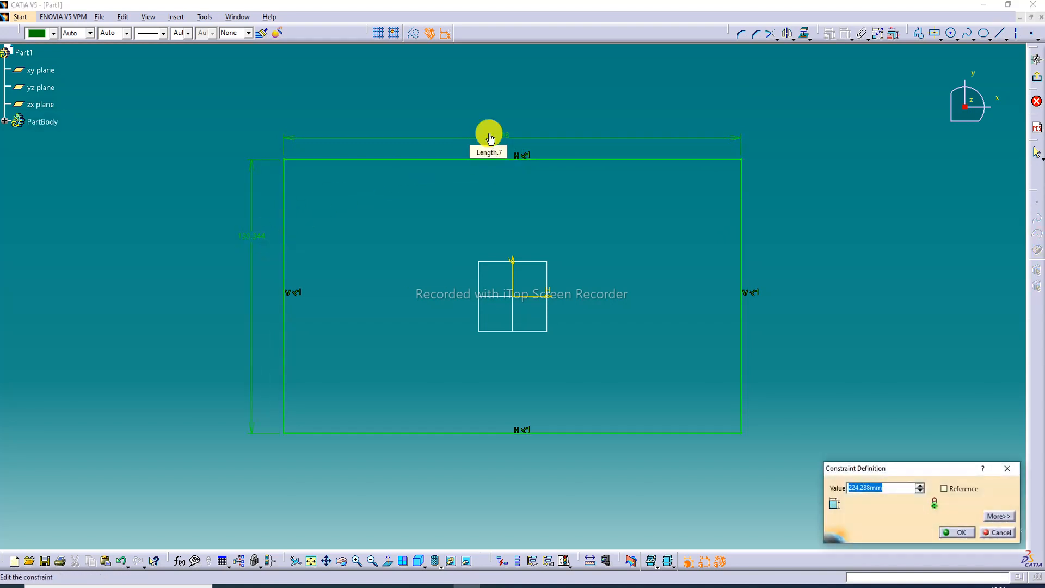
key(Return)
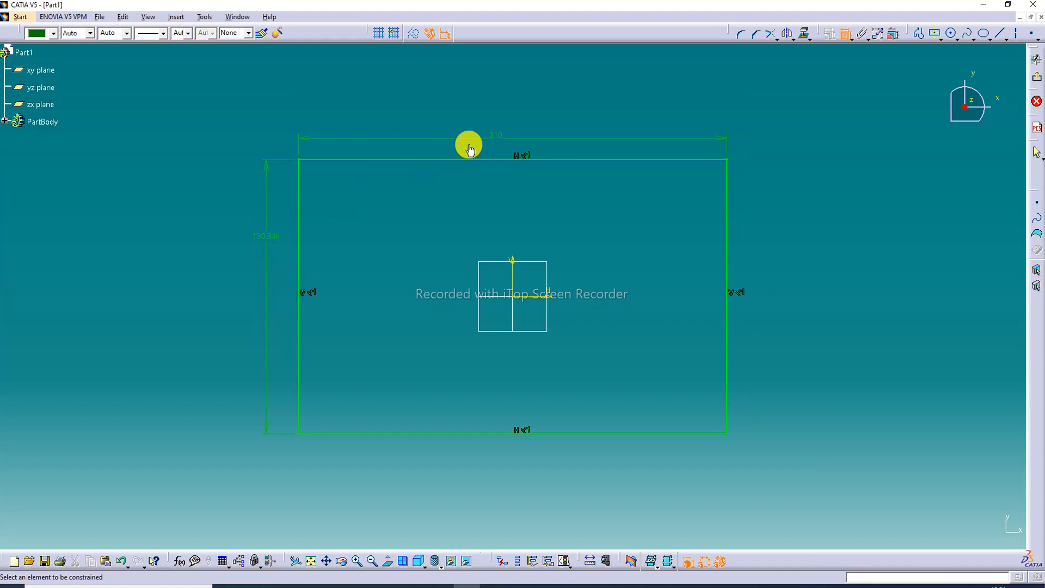
double_click(266, 243)
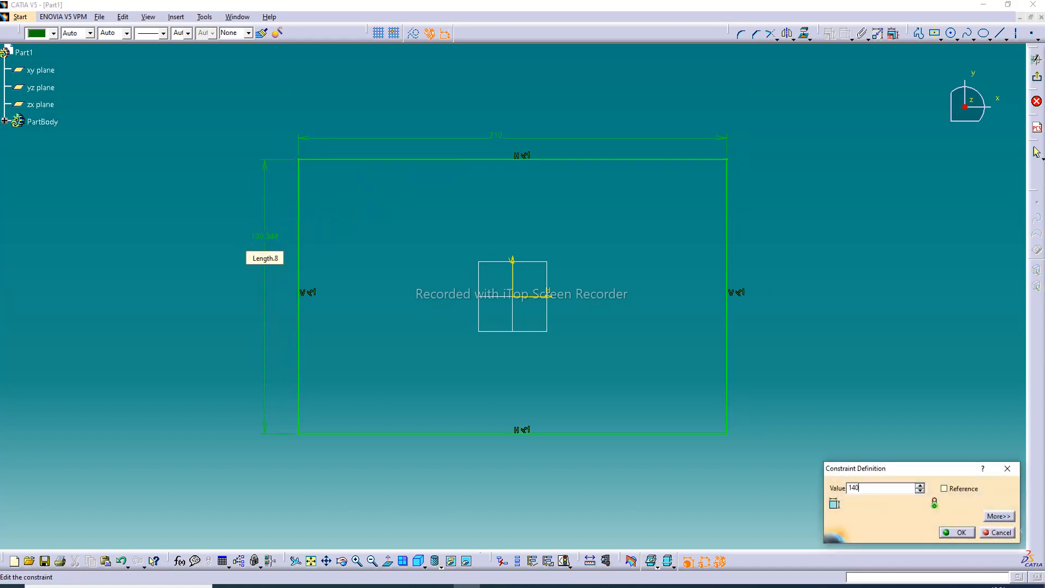
text(140)
key(Return)
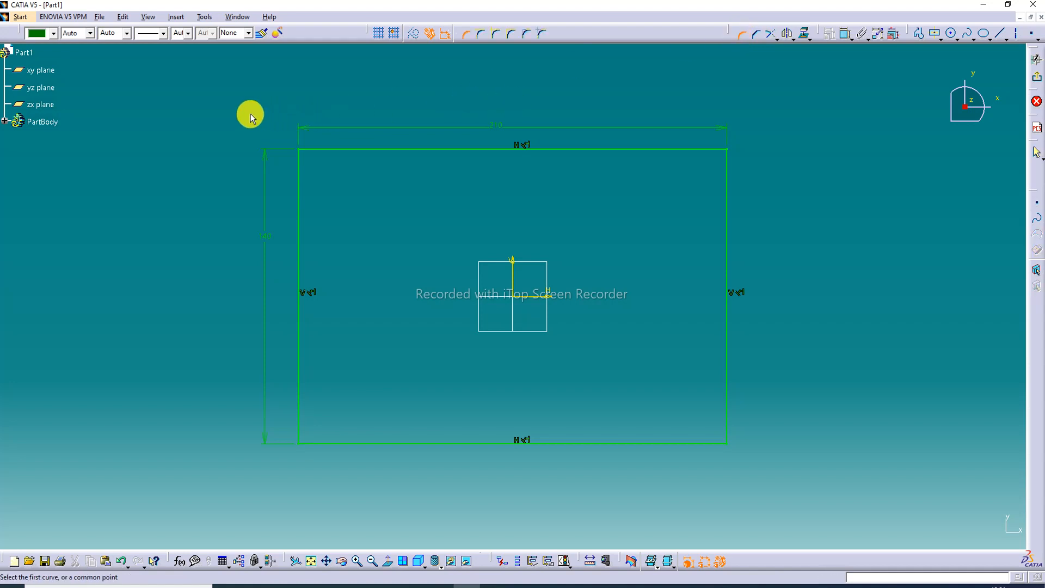
Leave the sketch, extrude the rectangle upward into a solid block with Pad, and display it shaded with edges
mouse_move(251, 114)
mouse_down()
mouse_move(639, 121)
mouse_move(772, 256)
mouse_move(340, 112)
mouse_up()
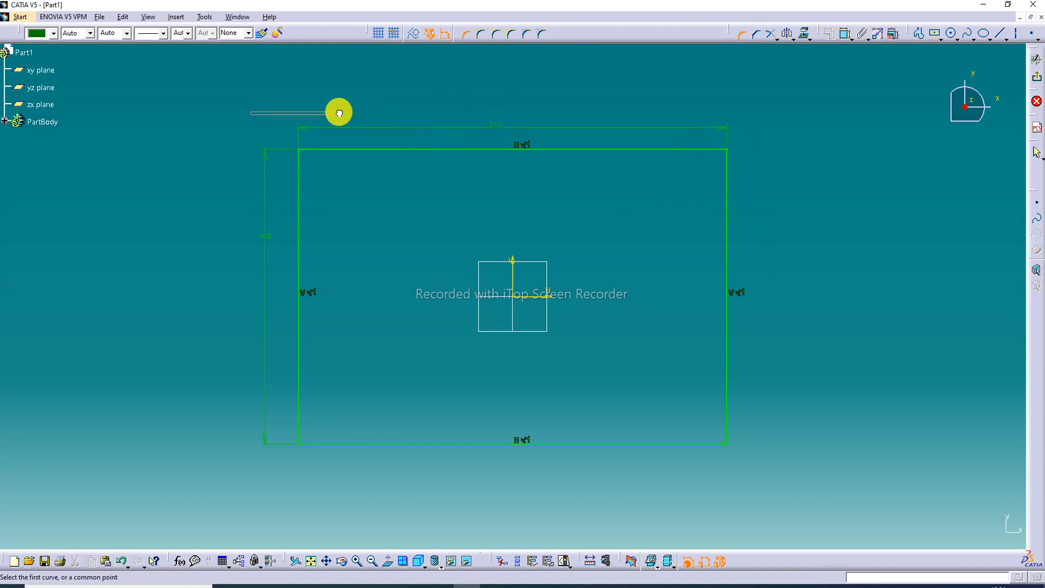
click(1037, 80)
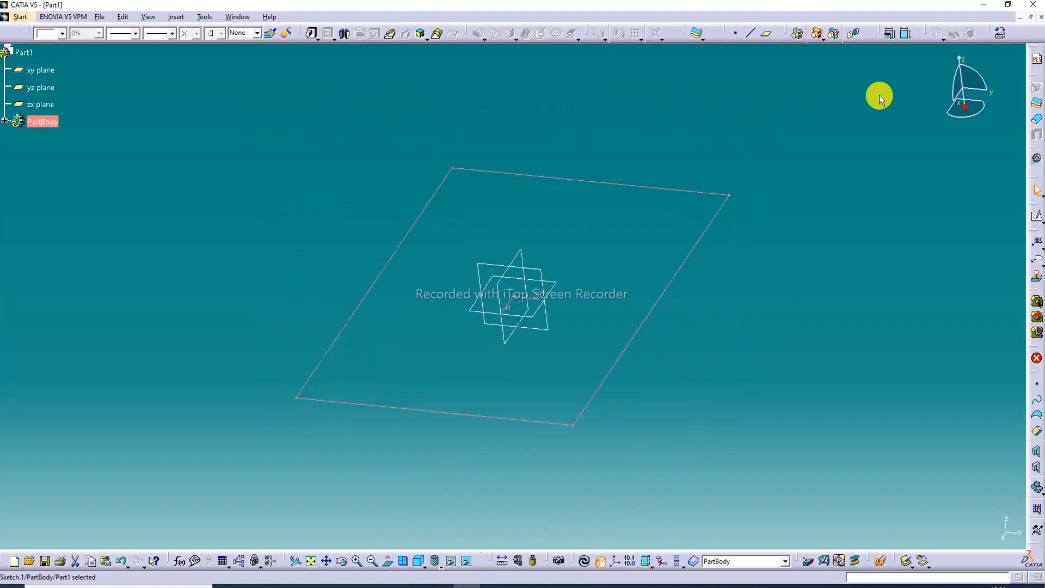
click(690, 166)
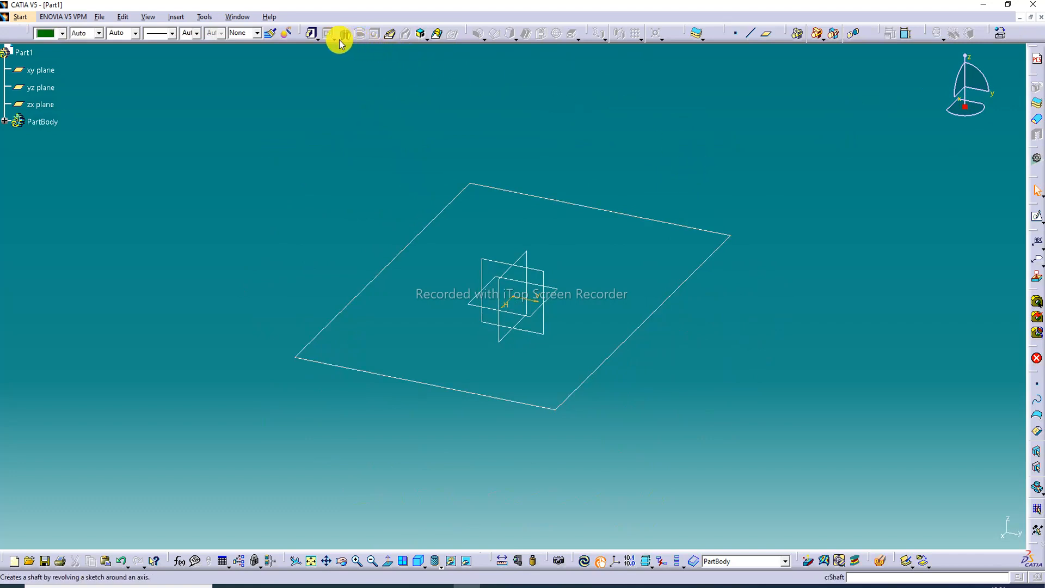
click(311, 35)
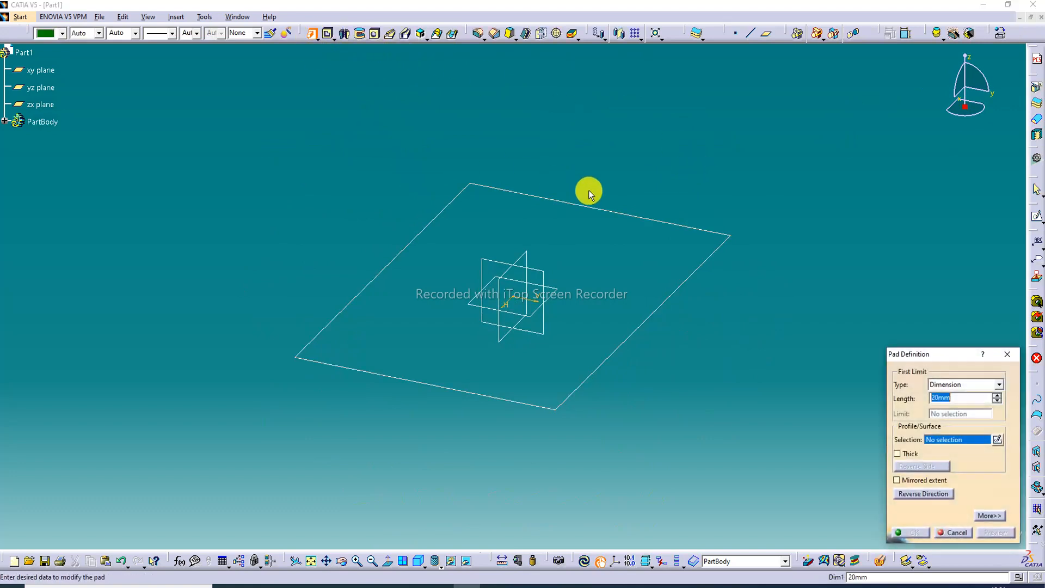
click(693, 282)
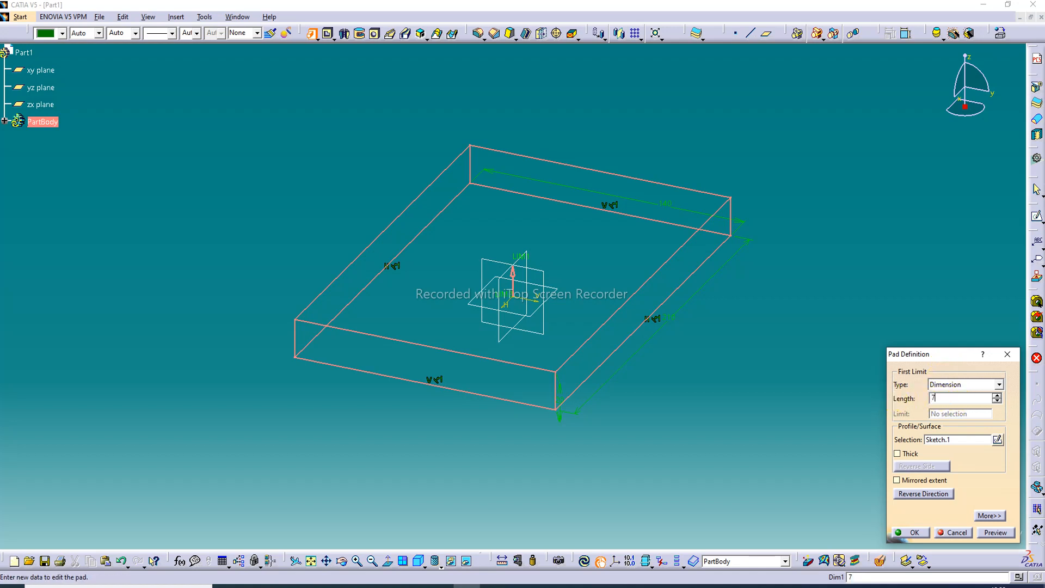
key(Return)
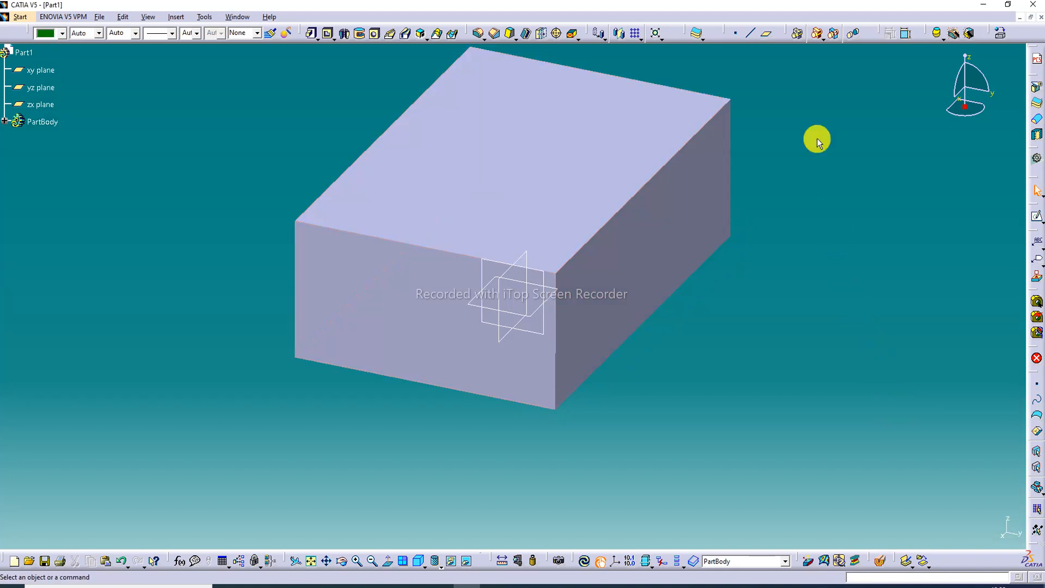
click(436, 562)
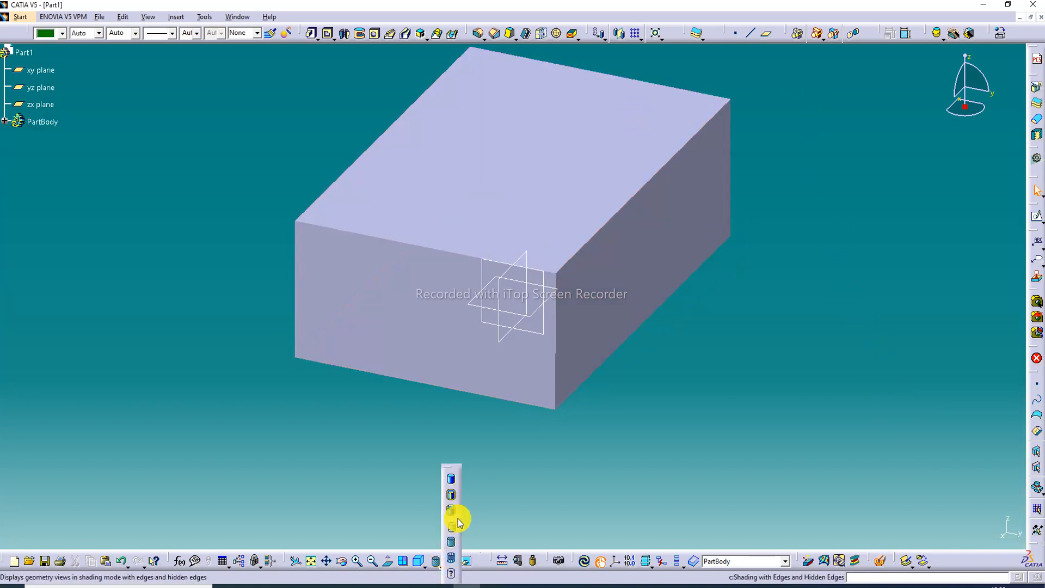
click(452, 498)
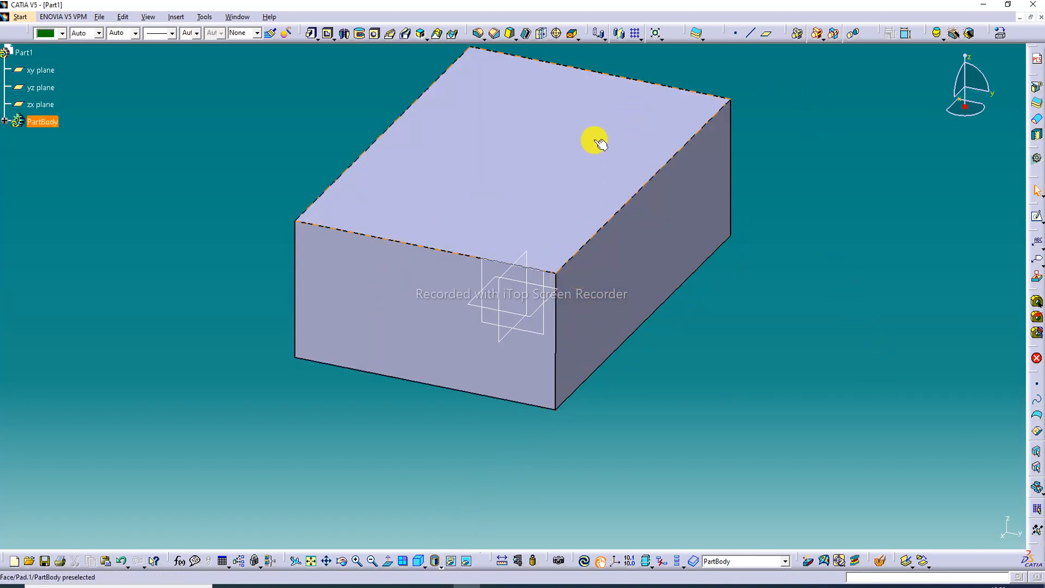
Start a sketch on the block's top face and draw a rectangle about 114 mm wide, offset toward the face's left side
mouse_move(600, 139)
middle_down()
mouse_move(594, 202)
mouse_move(576, 205)
mouse_move(481, 334)
mouse_move(744, 154)
mouse_move(562, 192)
middle_up()
middle_drag(474, 148, 590, 232)
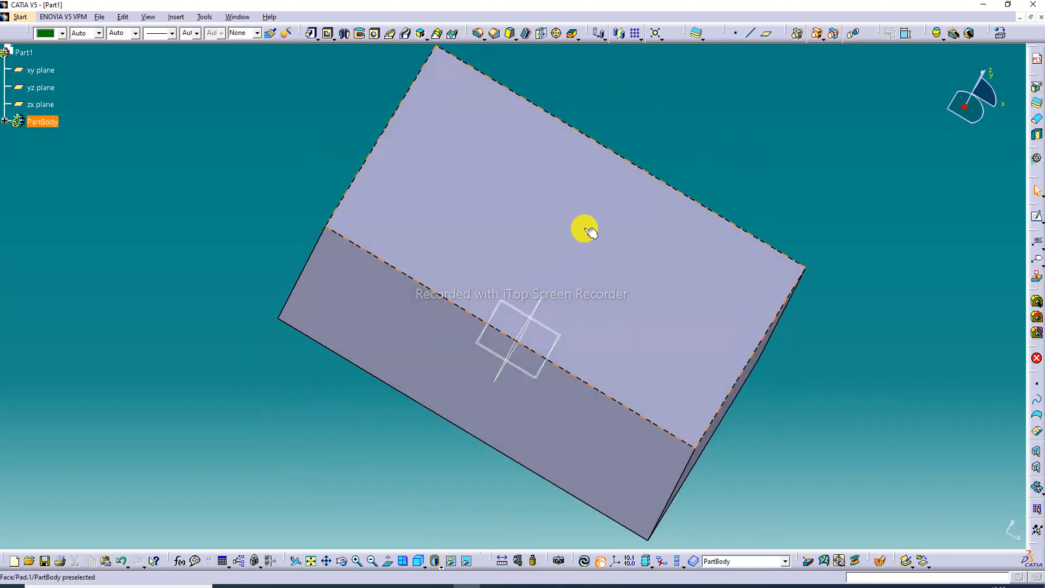
click(590, 233)
click(1036, 216)
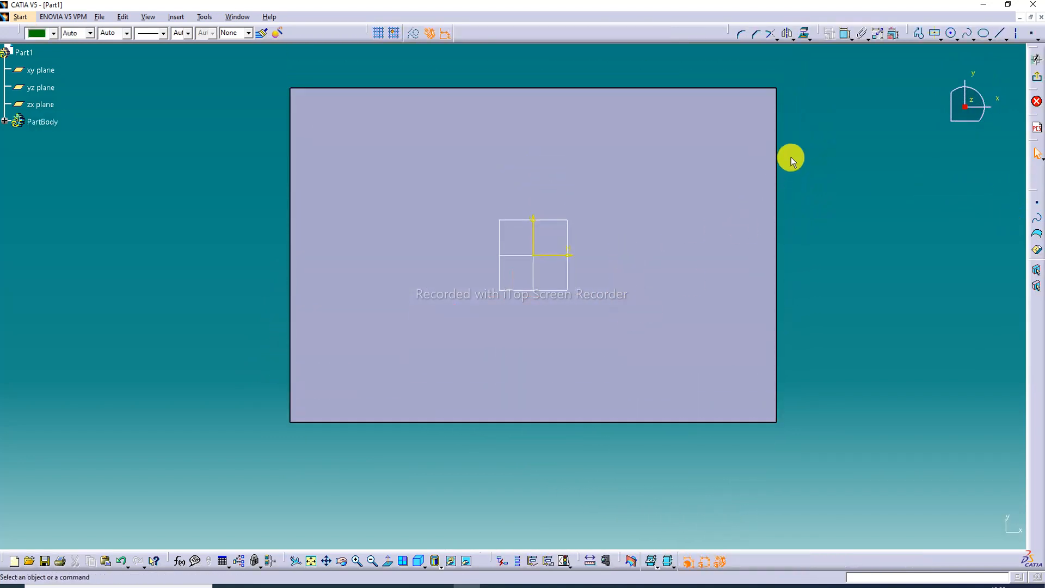
click(942, 37)
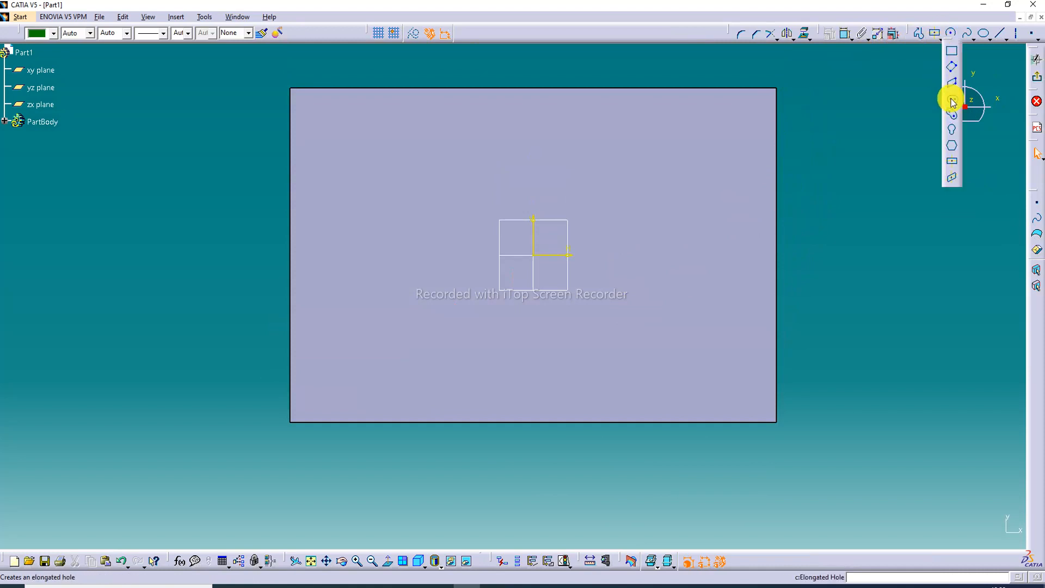
click(957, 50)
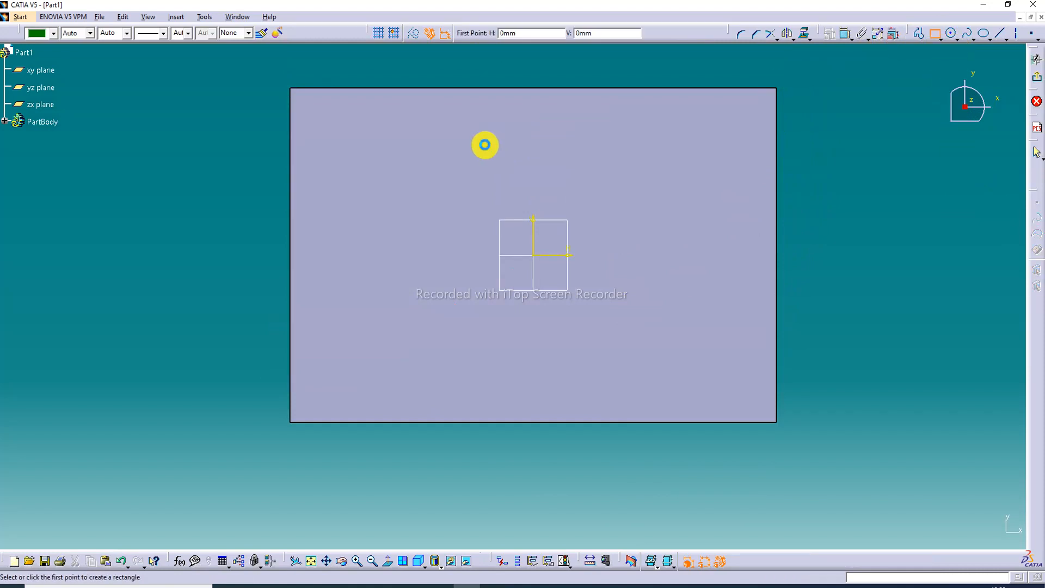
click(347, 157)
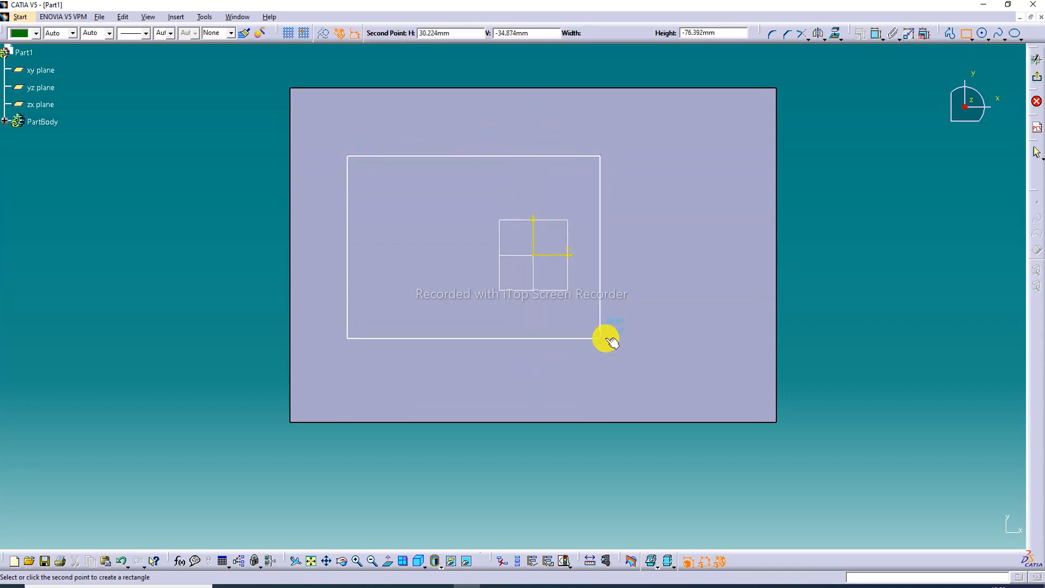
click(613, 380)
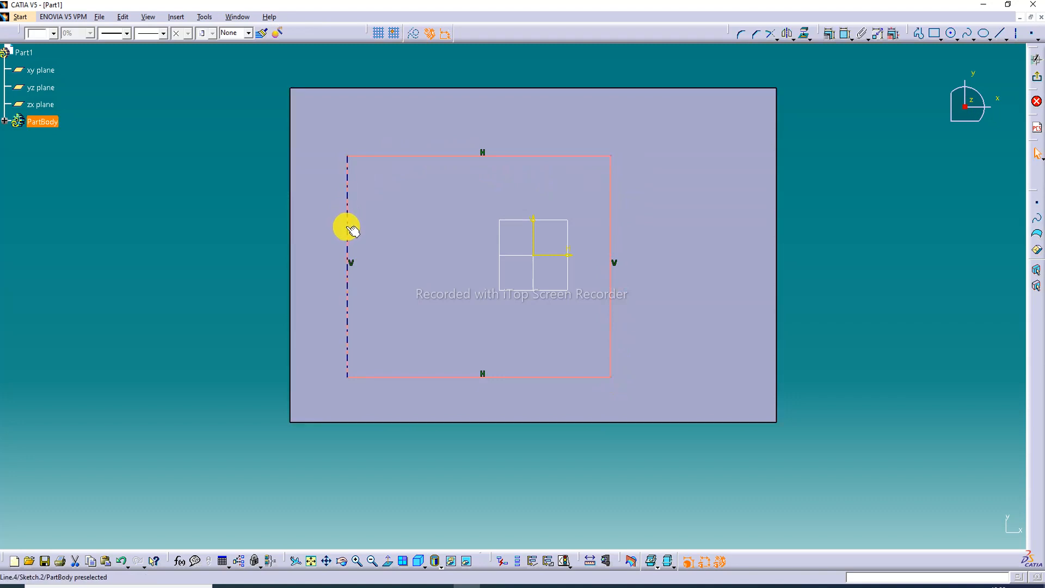
Shift the rectangle closer to the block's upper-left corner and stretch it to about 104 mm tall
drag(347, 227, 339, 215)
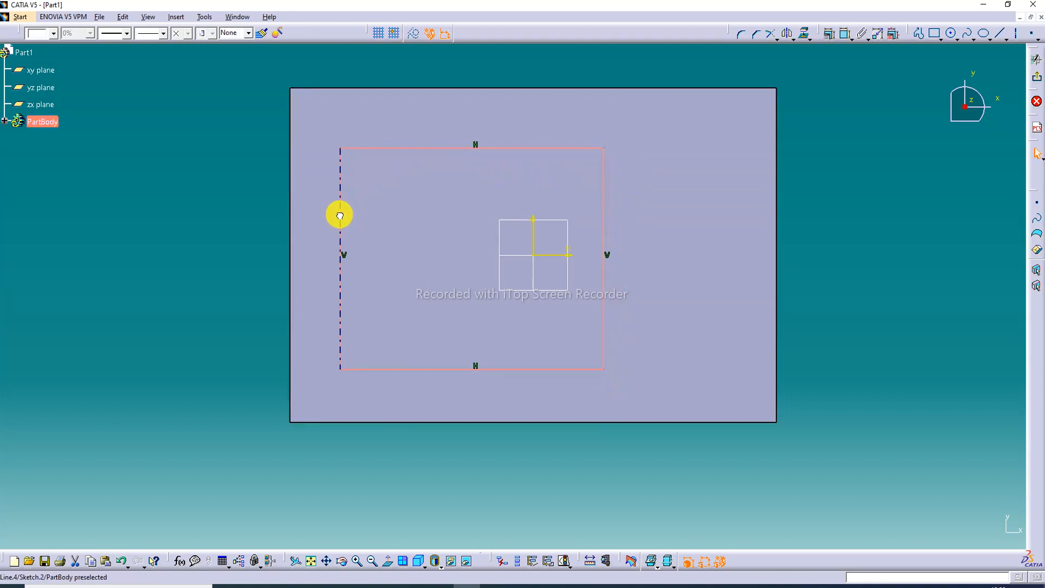
click(920, 137)
drag(522, 355, 519, 375)
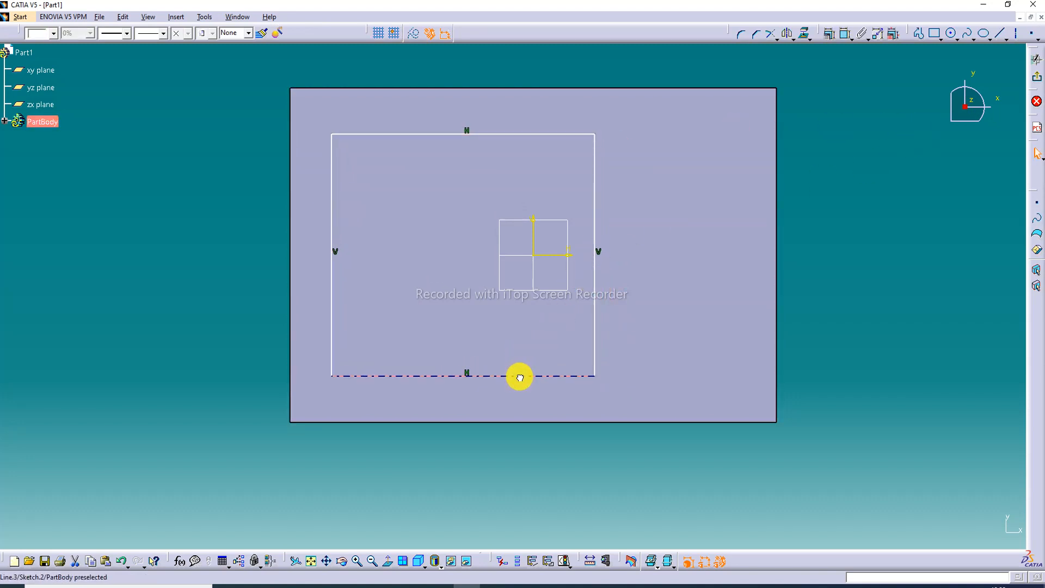
click(878, 206)
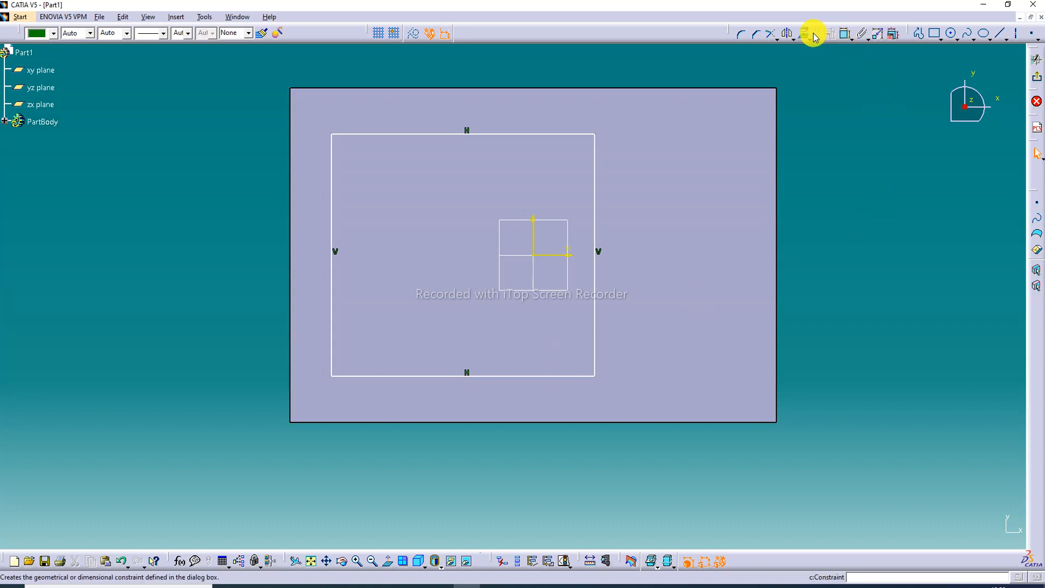
Round all four corners of the rectangle with a 16 mm radius
click(742, 38)
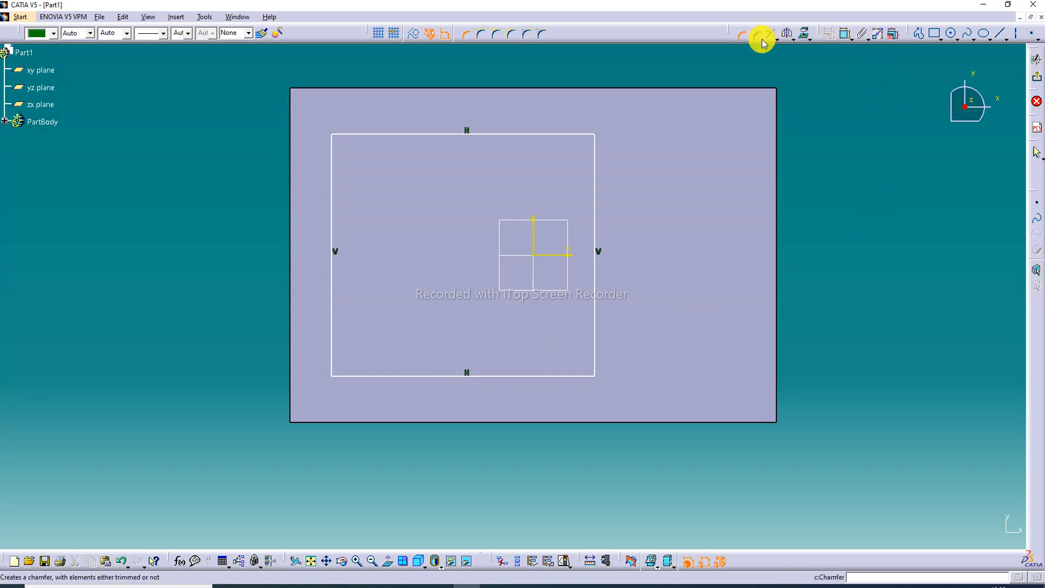
drag(283, 72, 643, 414)
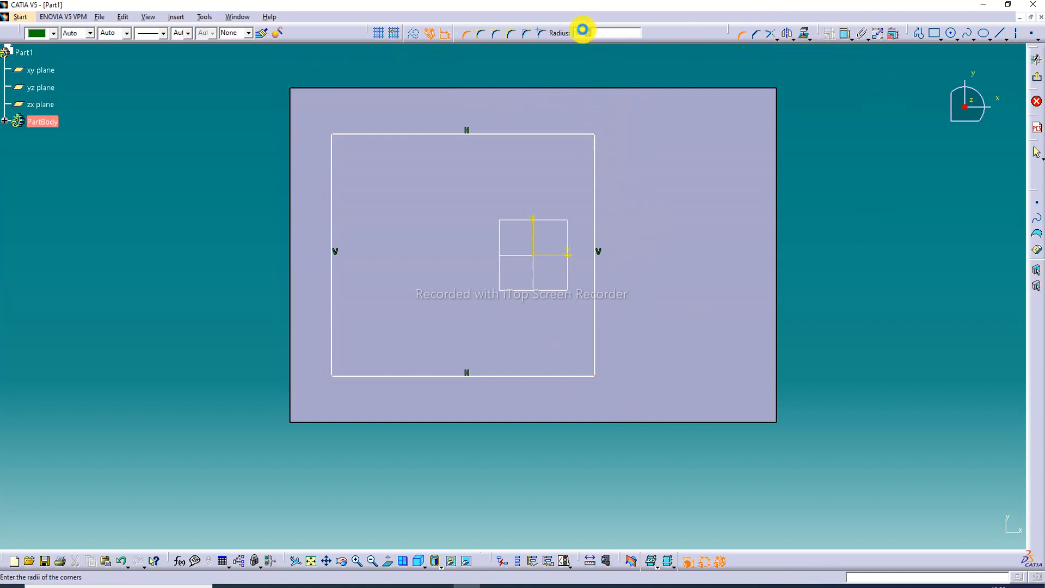
click(582, 32)
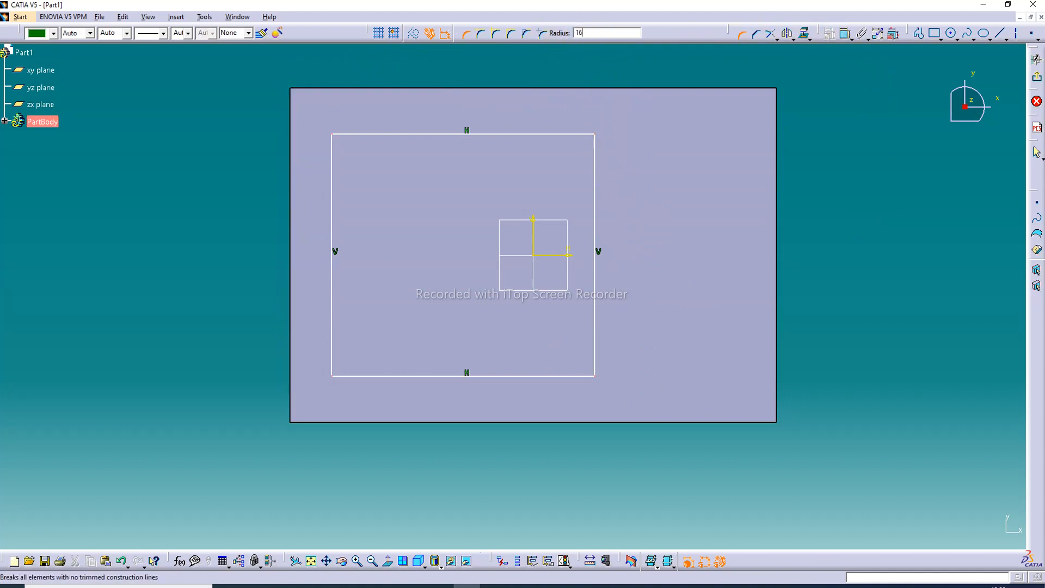
text(16)
key(Return)
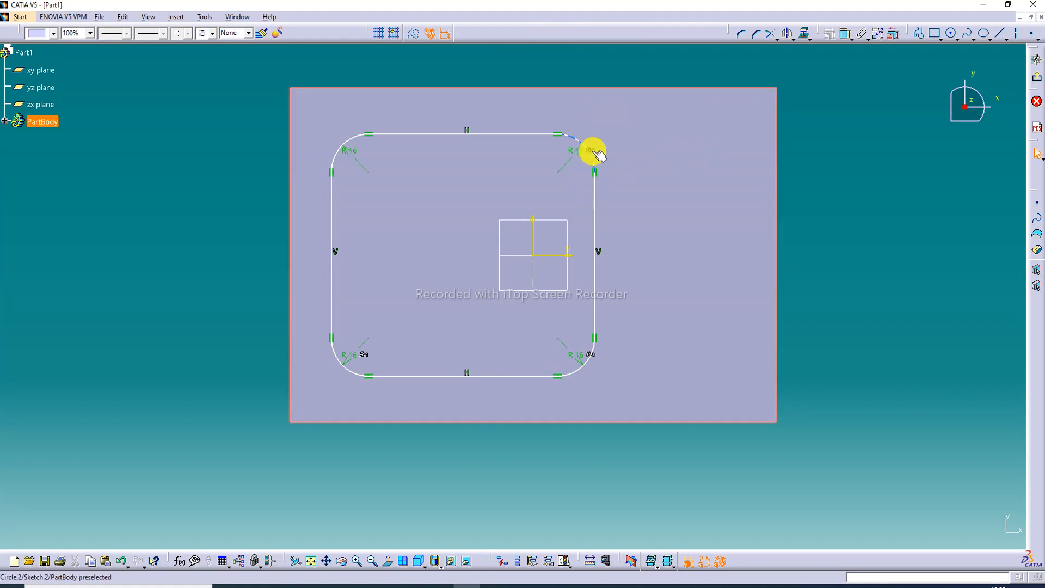
Dimension the distances from the rounded rectangle's left and bottom edges to the matching edges of the block
click(845, 36)
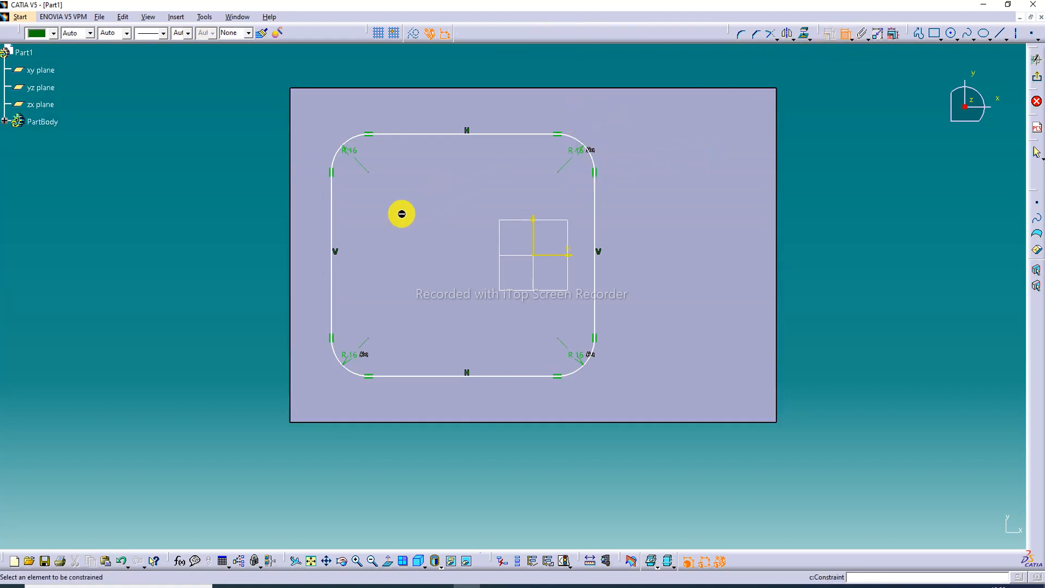
click(332, 228)
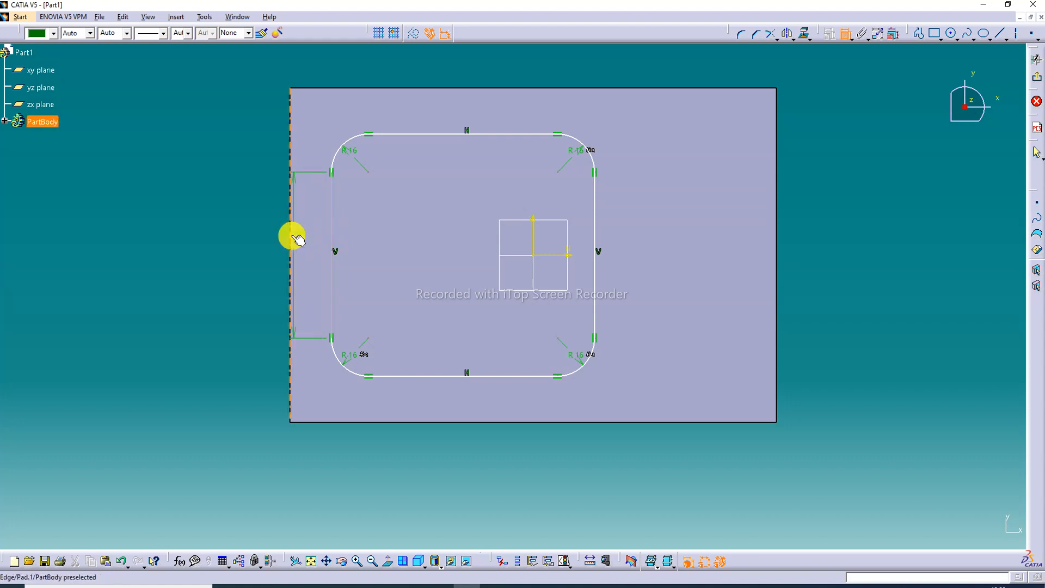
click(291, 237)
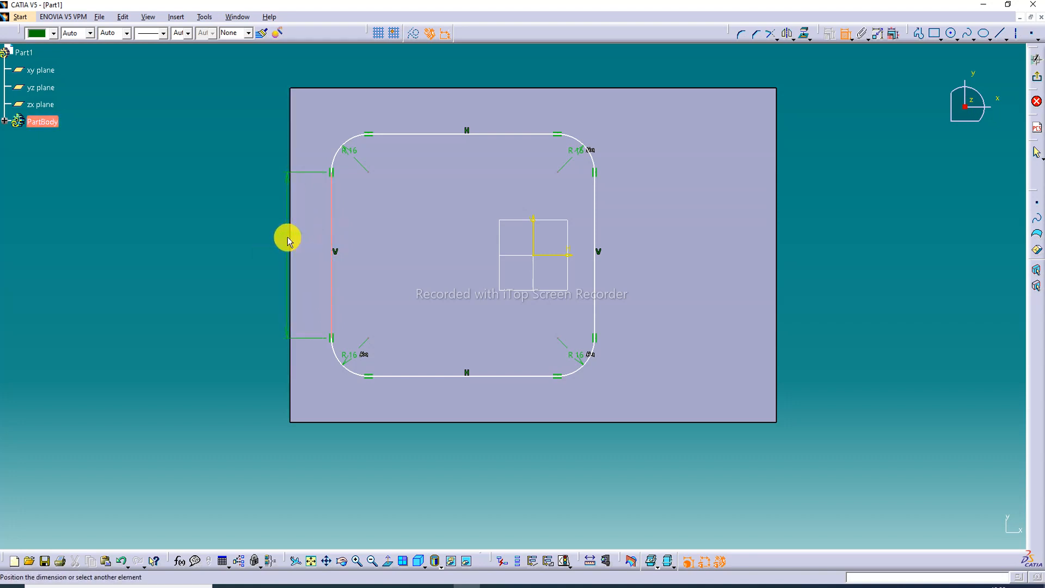
click(268, 202)
click(411, 376)
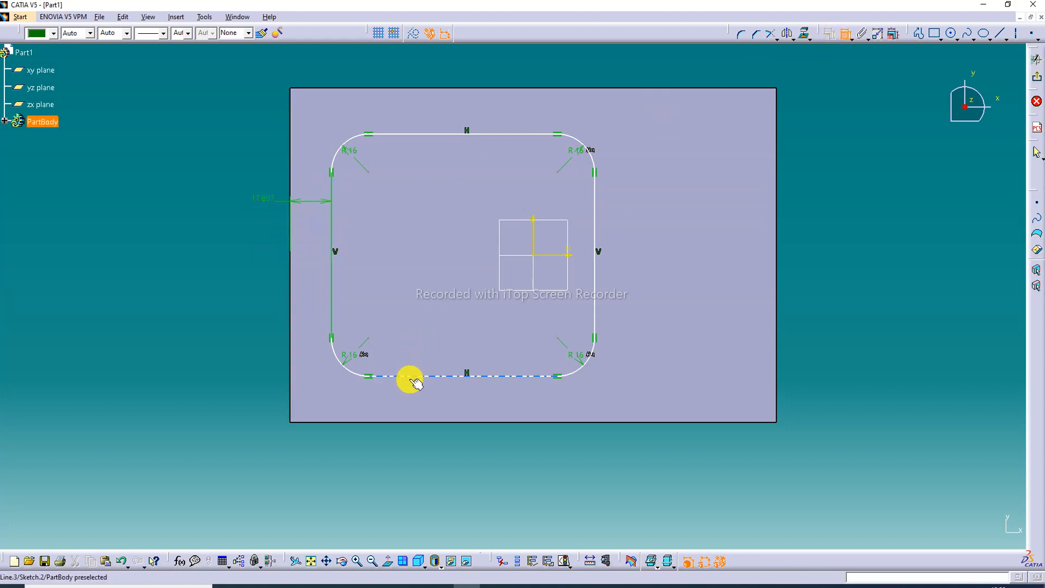
click(415, 422)
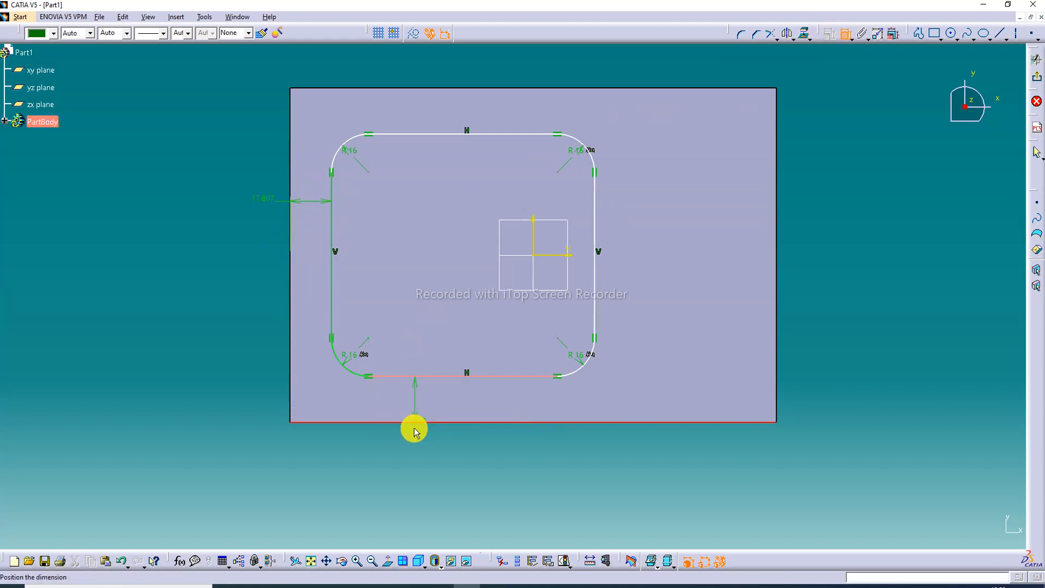
click(256, 407)
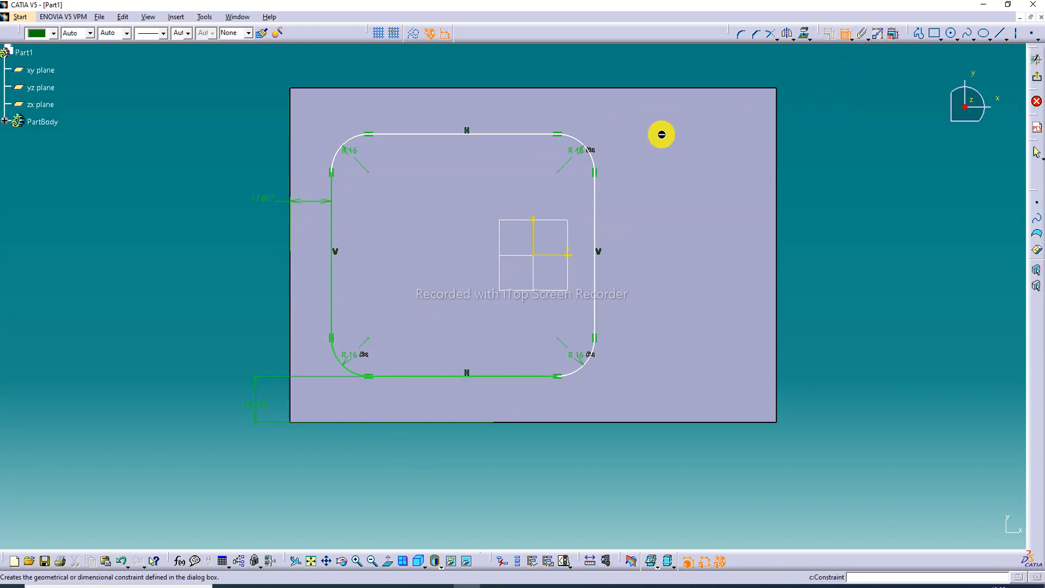
Dimension the rounded rectangle's overall width and try to dimension its top edge
click(332, 287)
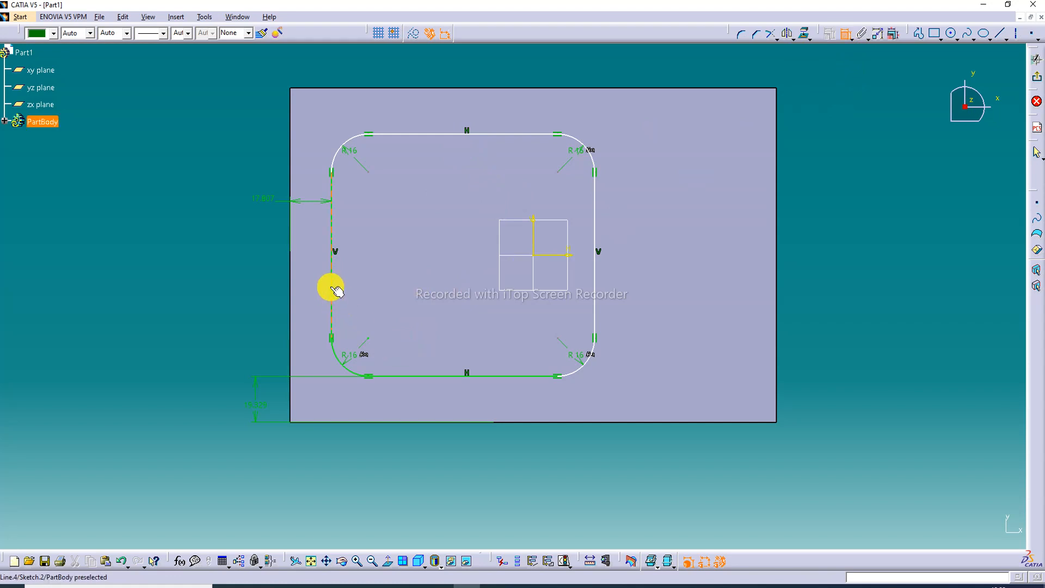
click(602, 270)
click(486, 436)
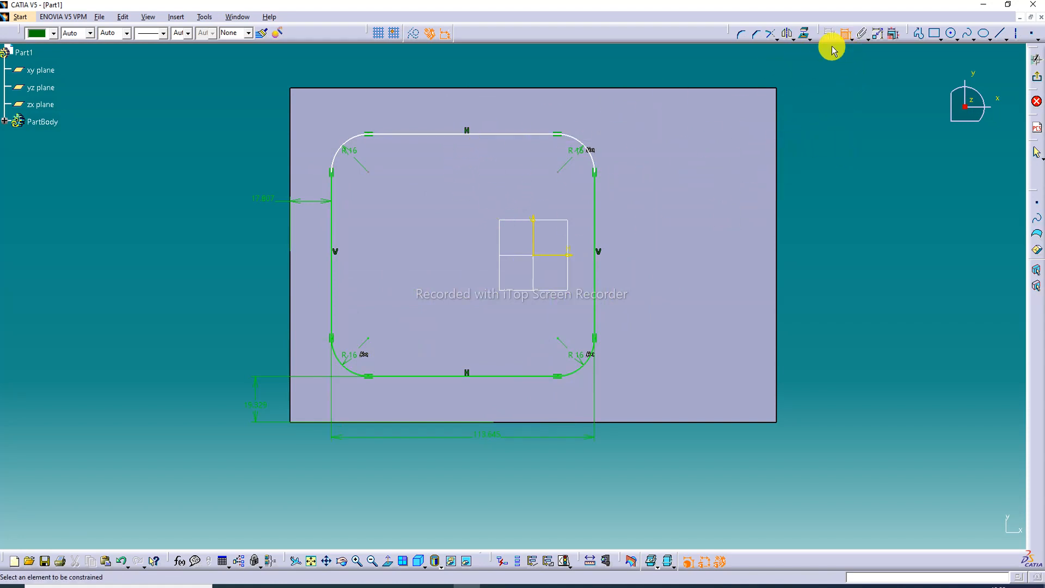
click(506, 133)
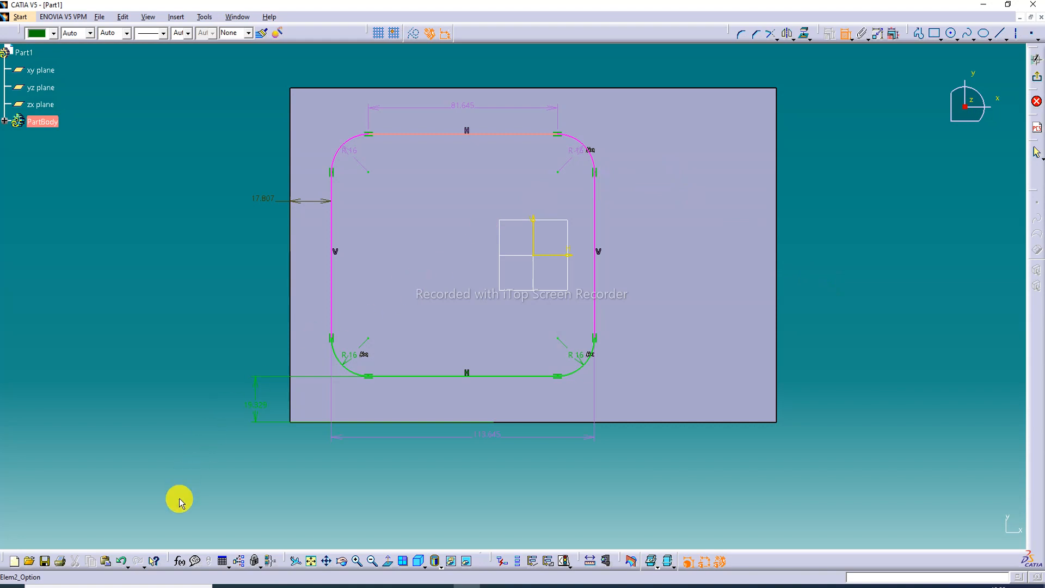
Undo the dimensional constraints and the rounded corners, back to the plain rectangle
click(122, 561)
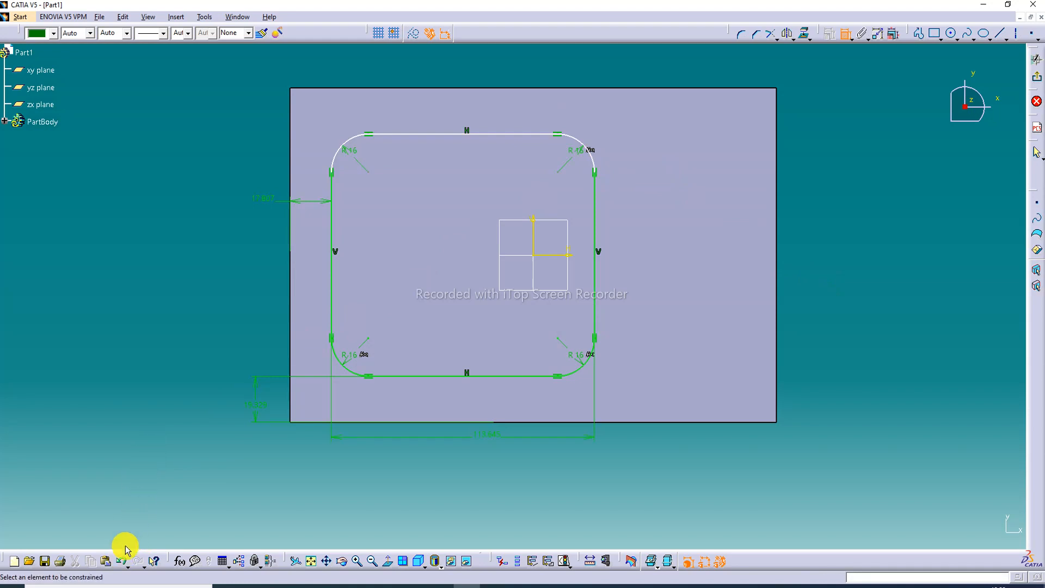
click(121, 561)
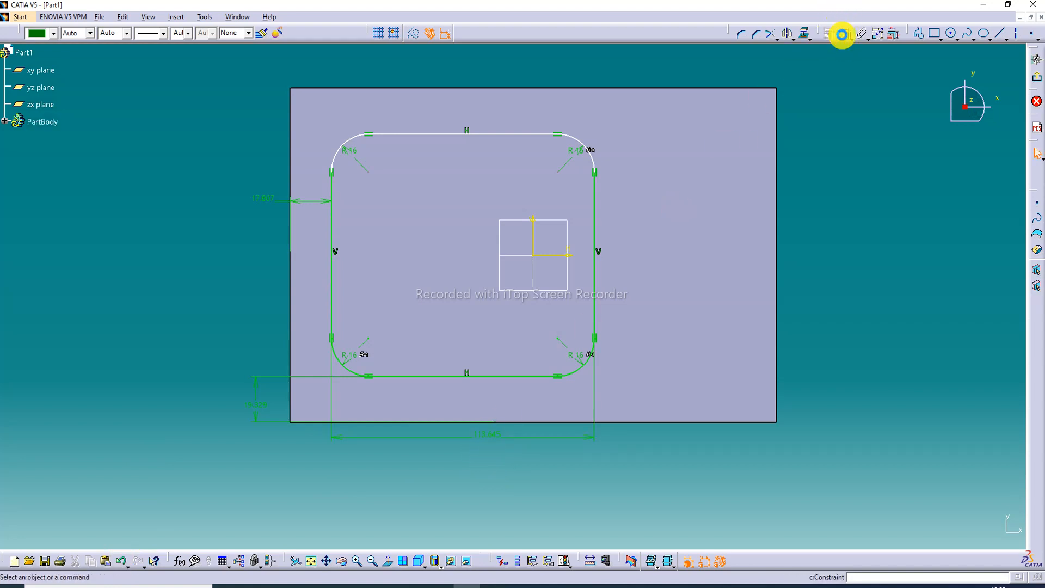
click(123, 562)
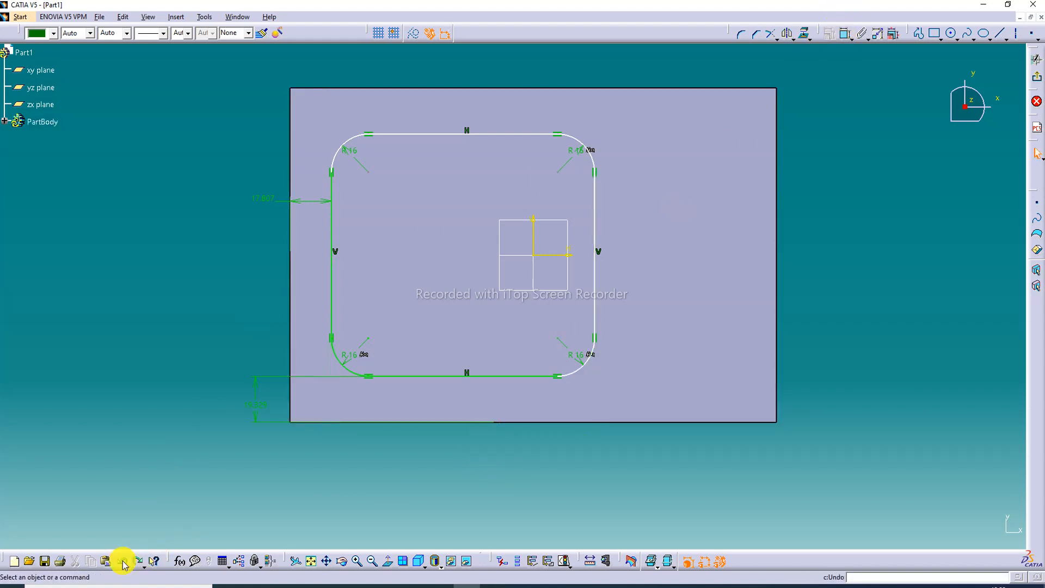
click(122, 562)
click(123, 561)
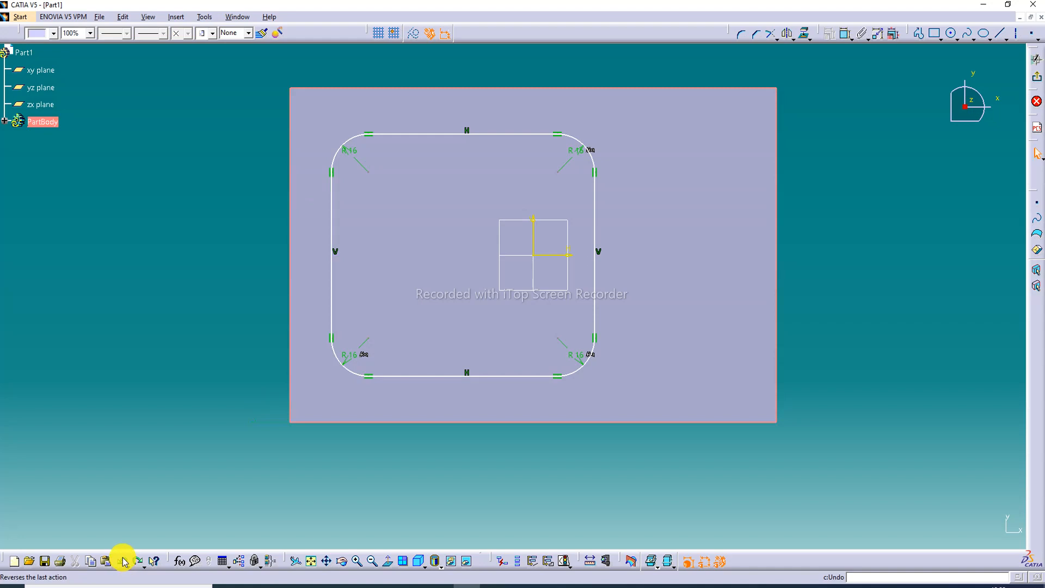
click(123, 561)
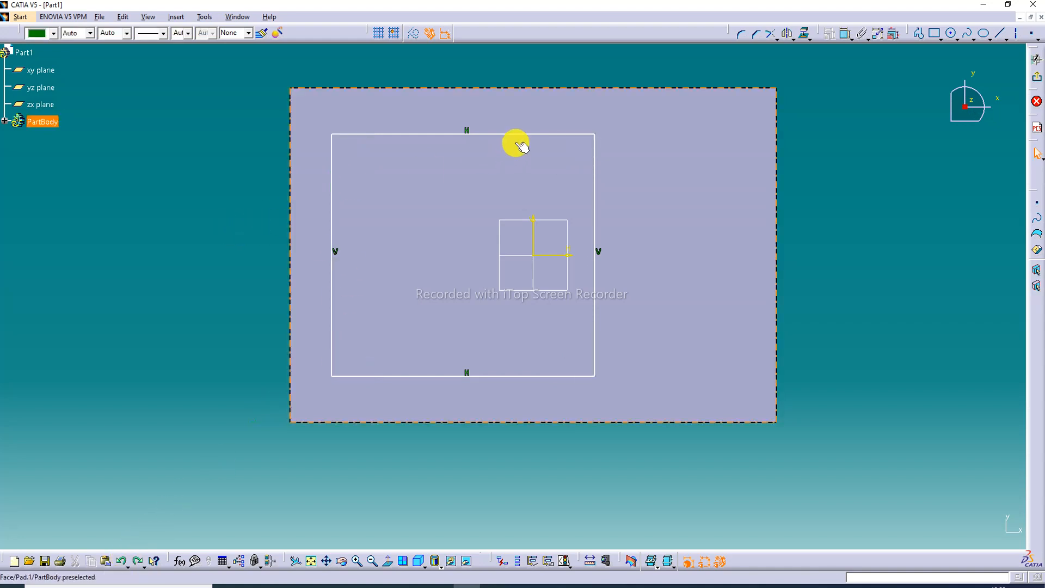
Constrain the rectangle's top and bottom edges to be symmetric about the sketch's horizontal axis
click(846, 33)
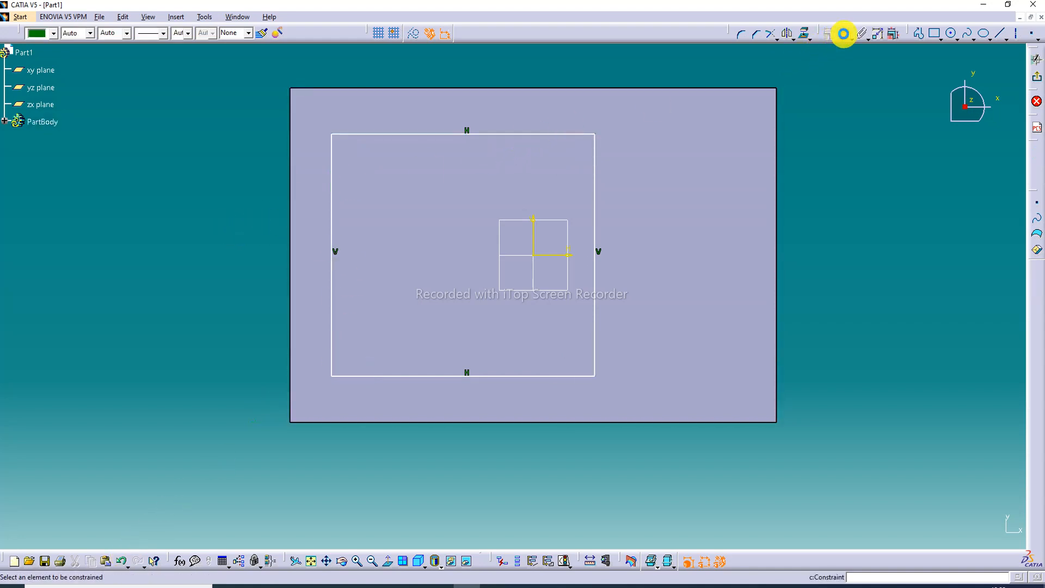
click(531, 136)
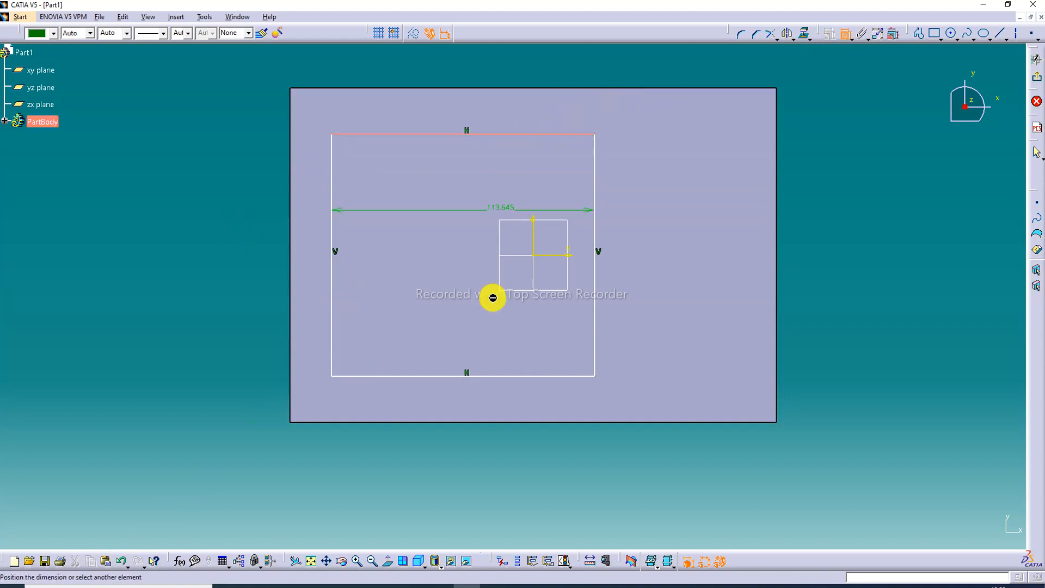
click(507, 375)
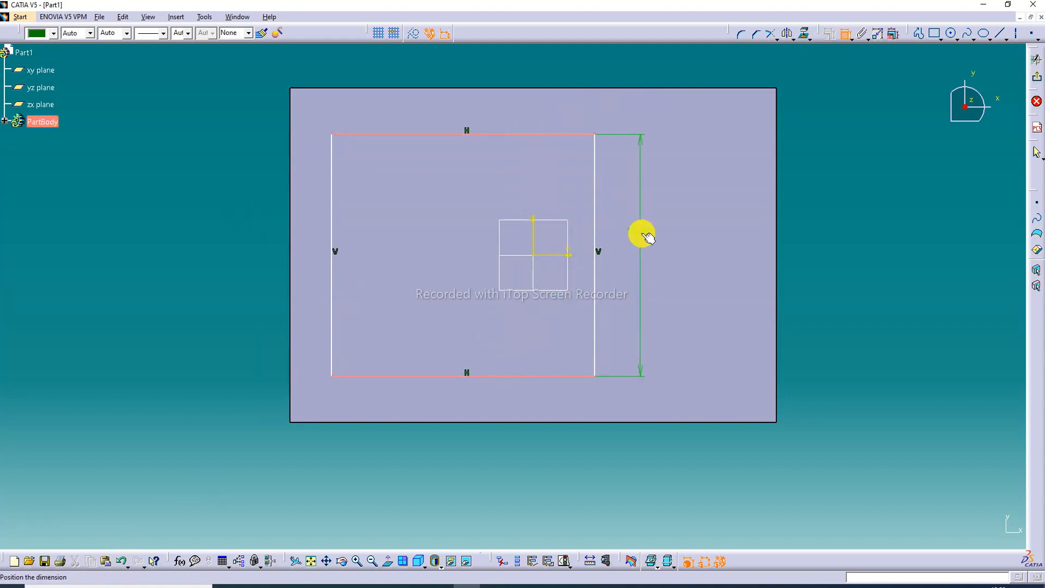
right_click(642, 237)
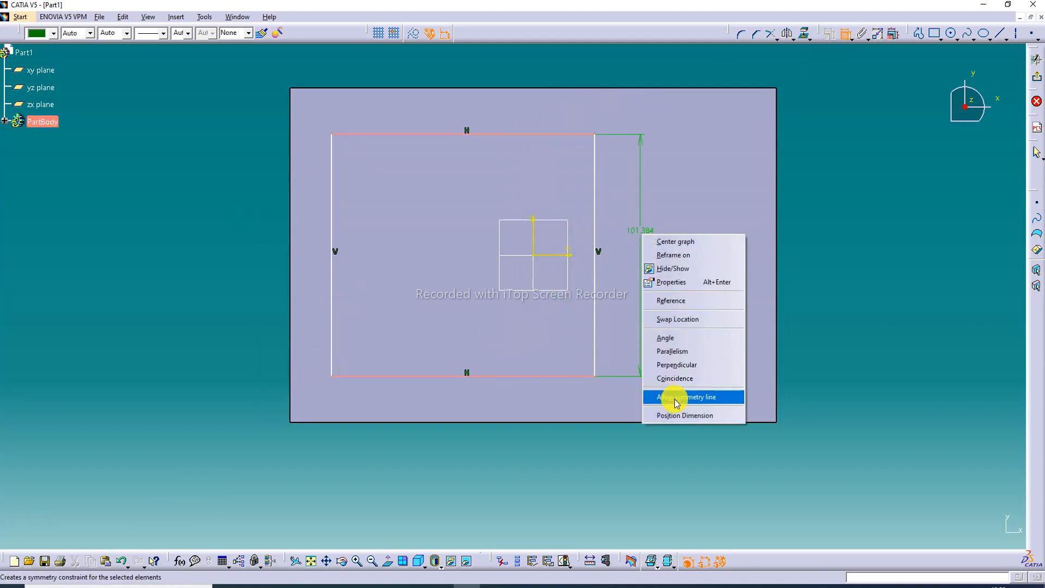
click(697, 398)
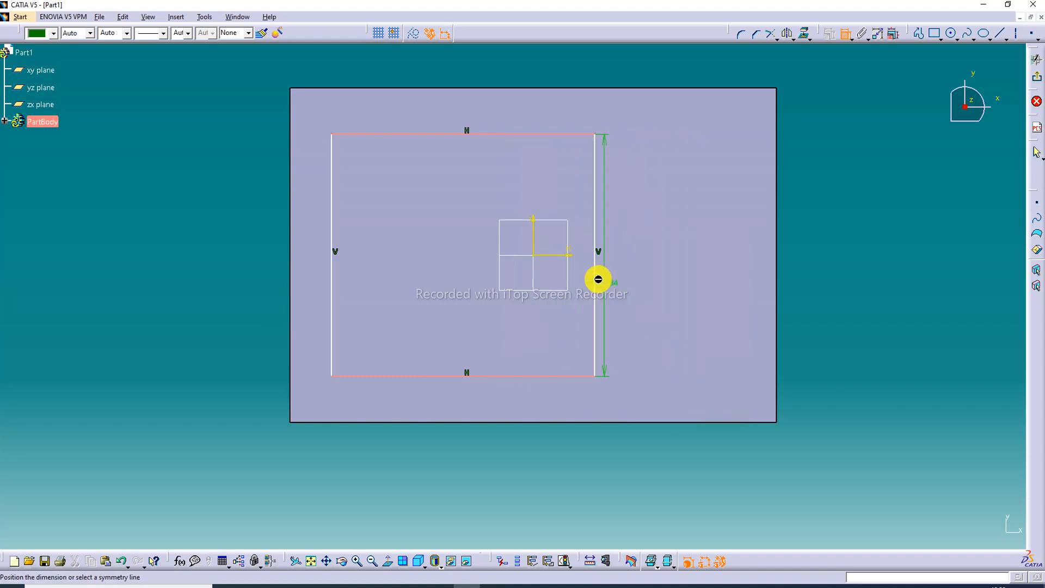
click(555, 257)
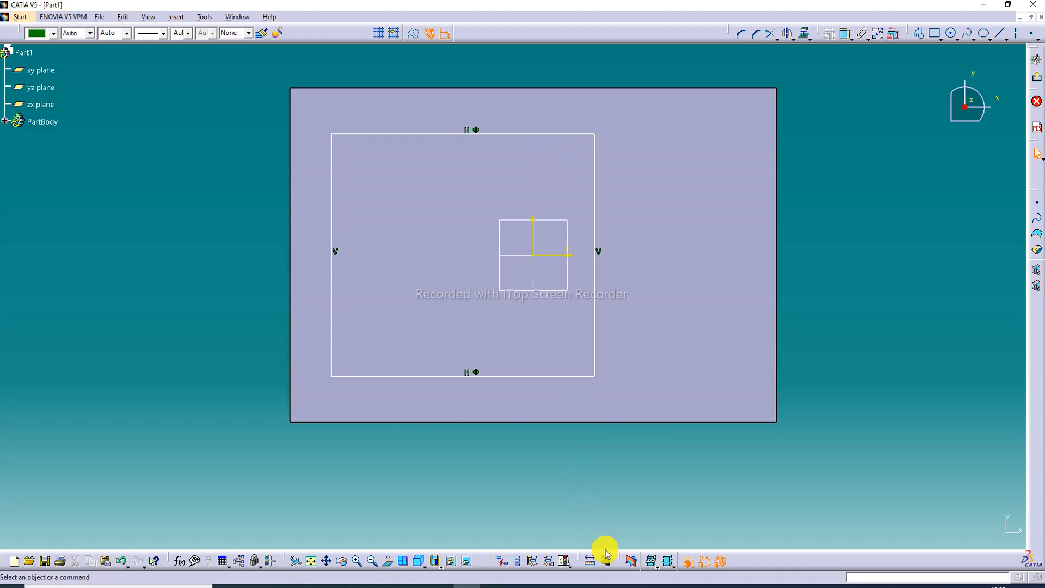
click(457, 584)
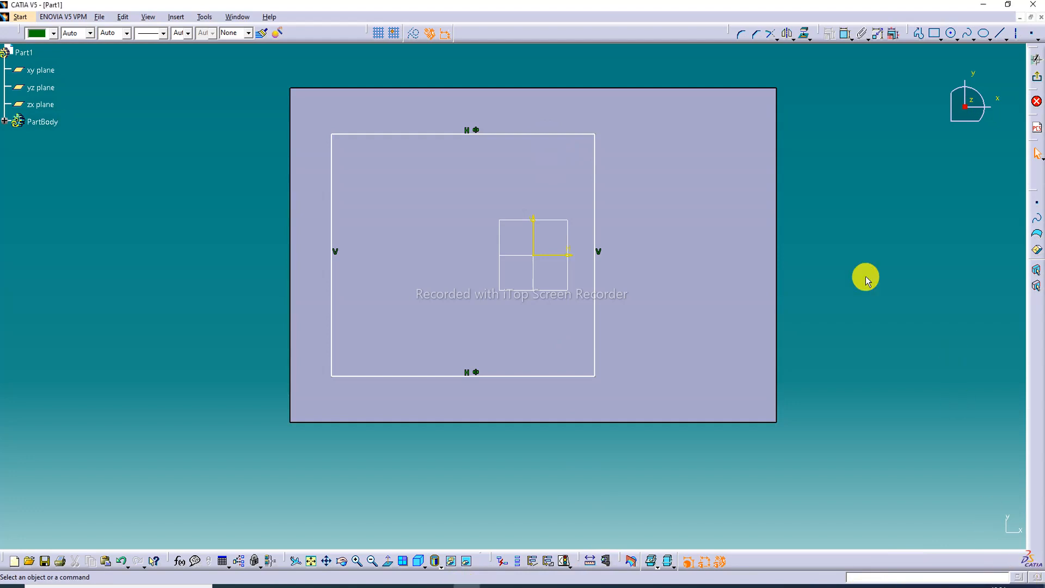
Round all four corners of the basin rectangle with a 16 mm radius
click(743, 37)
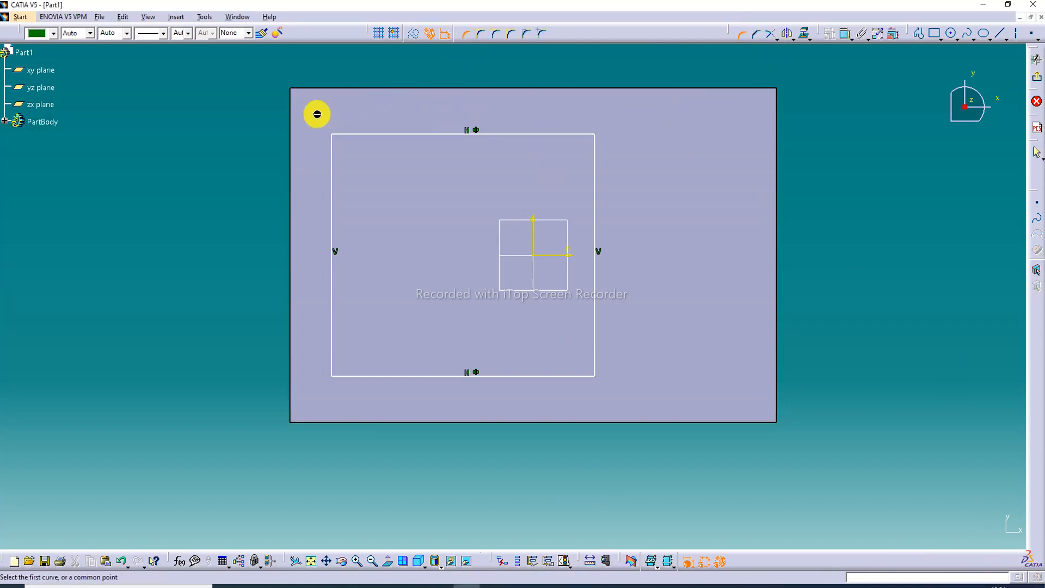
mouse_move(282, 81)
mouse_down()
mouse_move(446, 105)
mouse_move(632, 345)
mouse_move(627, 402)
mouse_up()
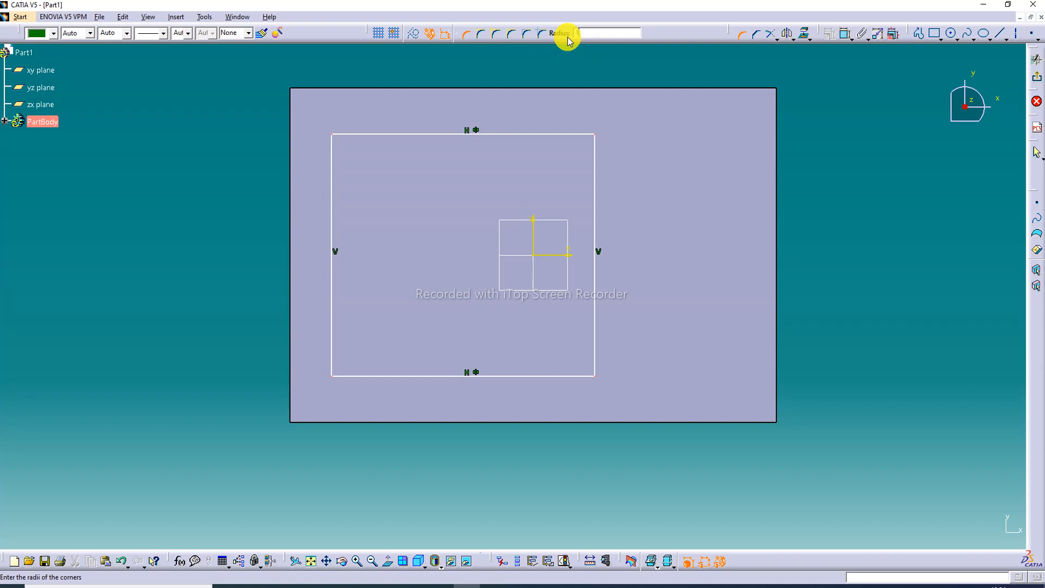
key(Return)
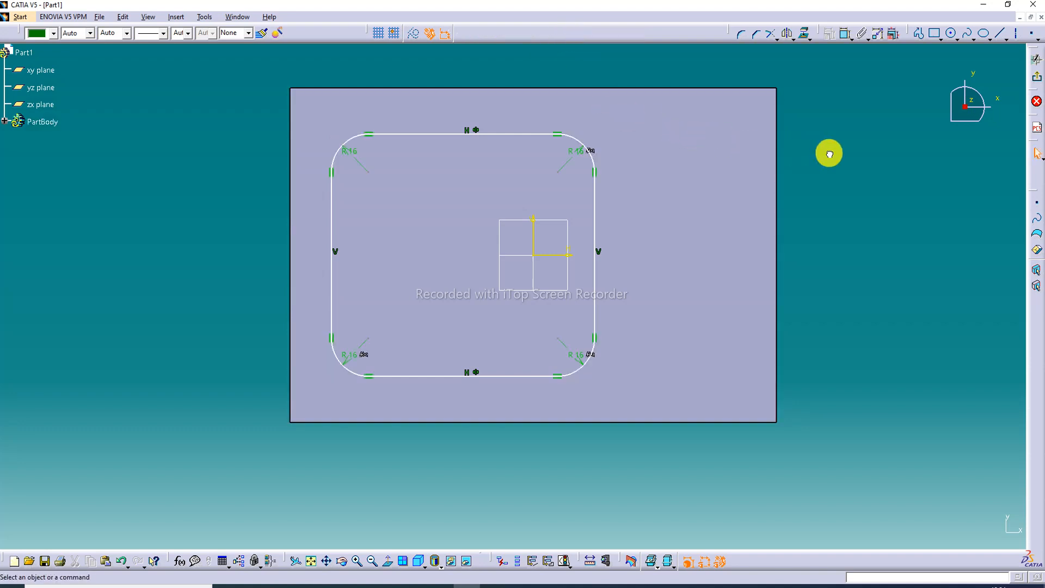
Dimension the rounded rectangle's left and bottom offsets from the block's matching edges, placing the left offset's value between the two edges
click(846, 36)
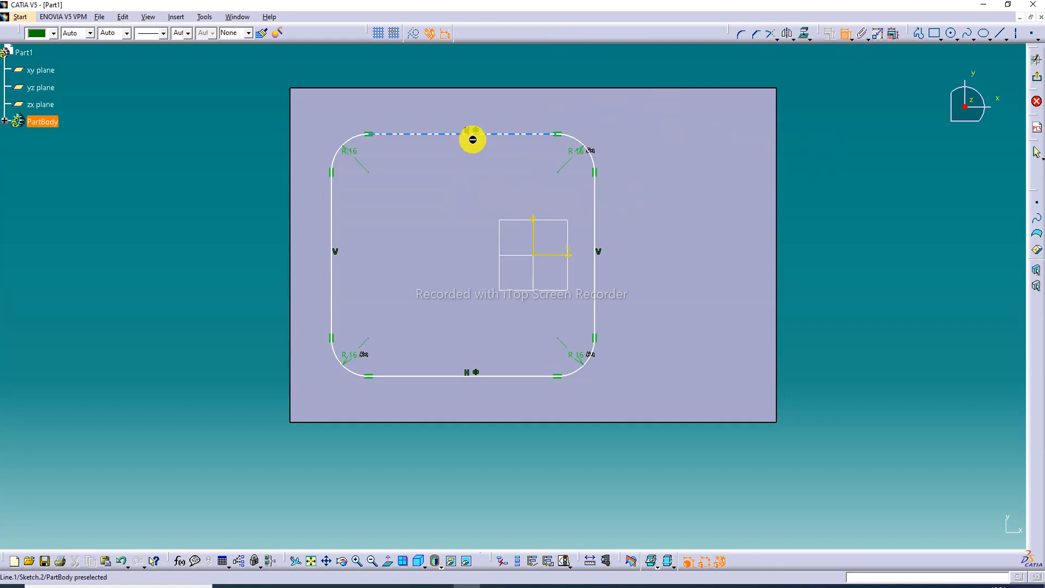
click(330, 230)
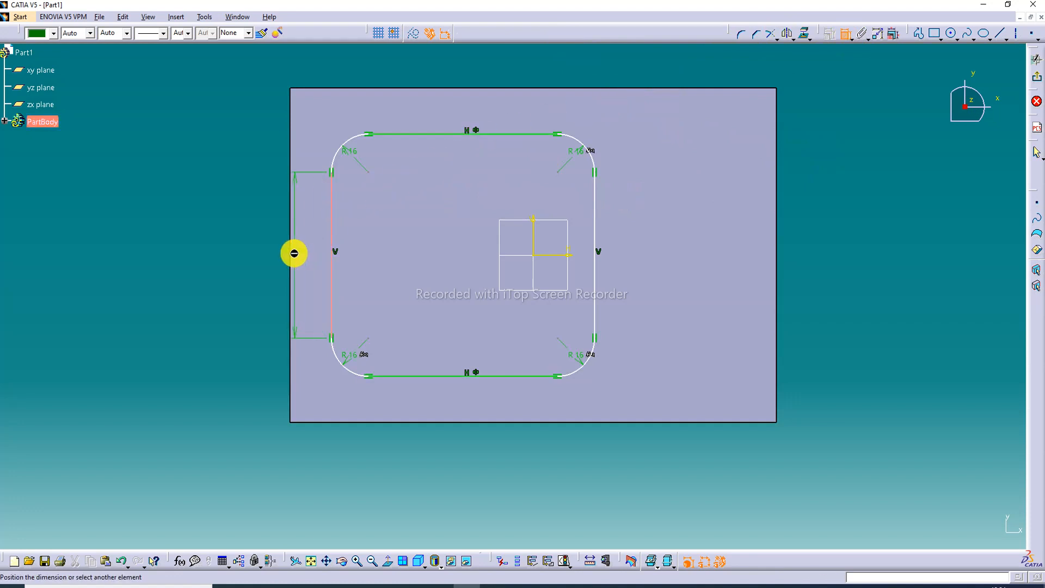
click(252, 226)
click(399, 376)
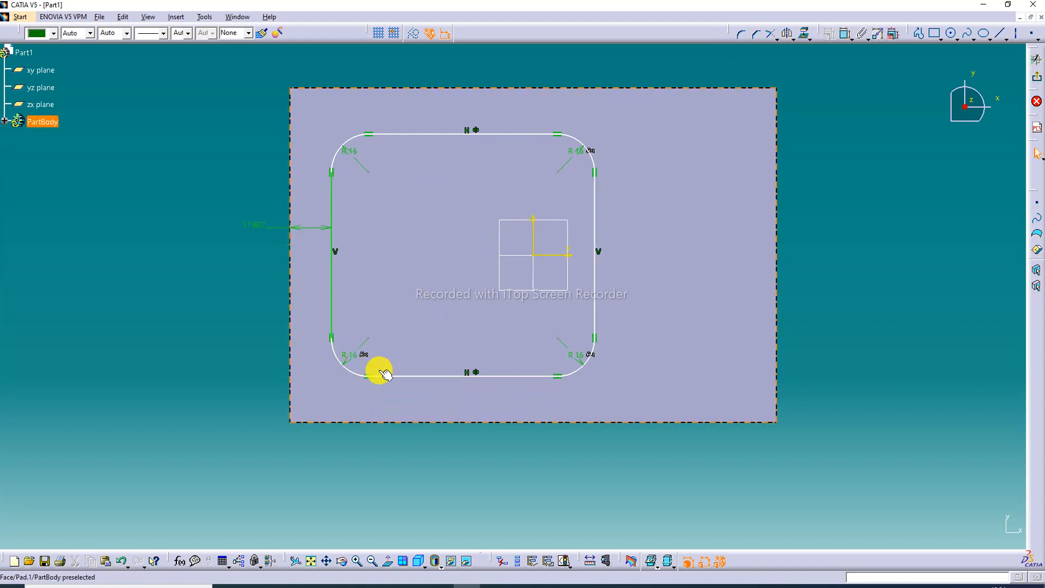
click(401, 376)
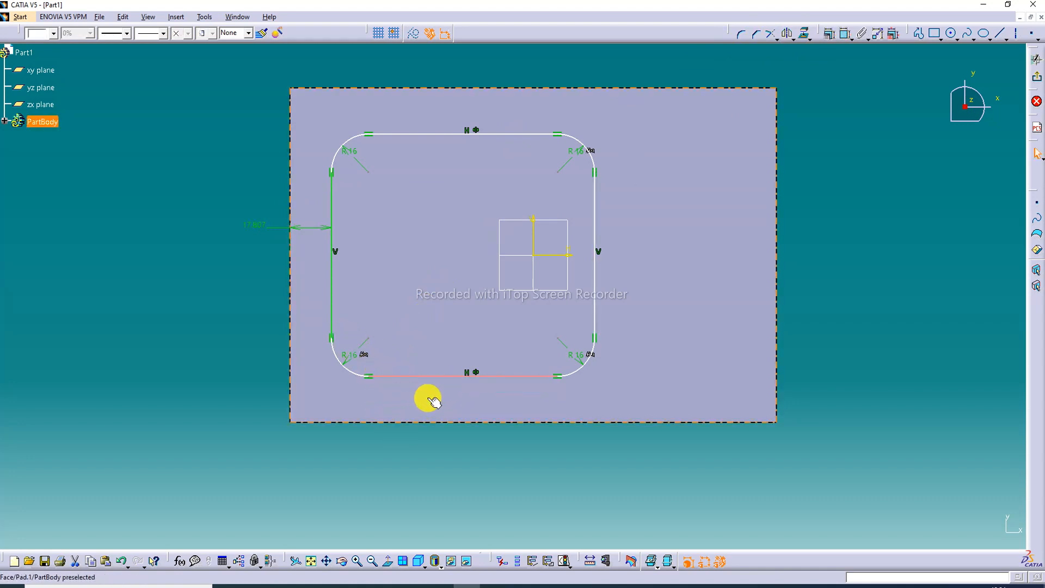
click(845, 33)
click(487, 423)
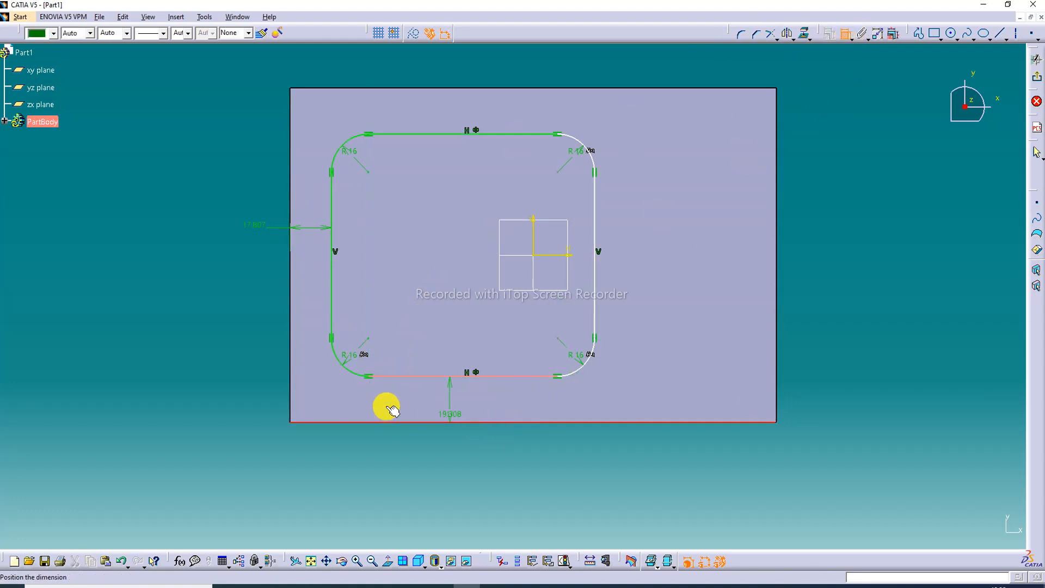
click(271, 402)
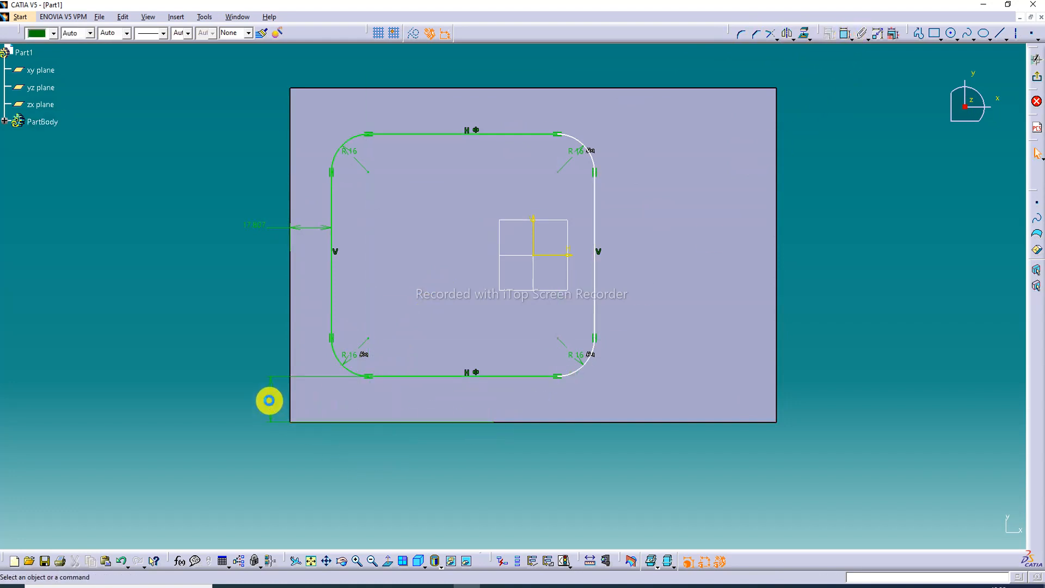
drag(252, 226, 318, 227)
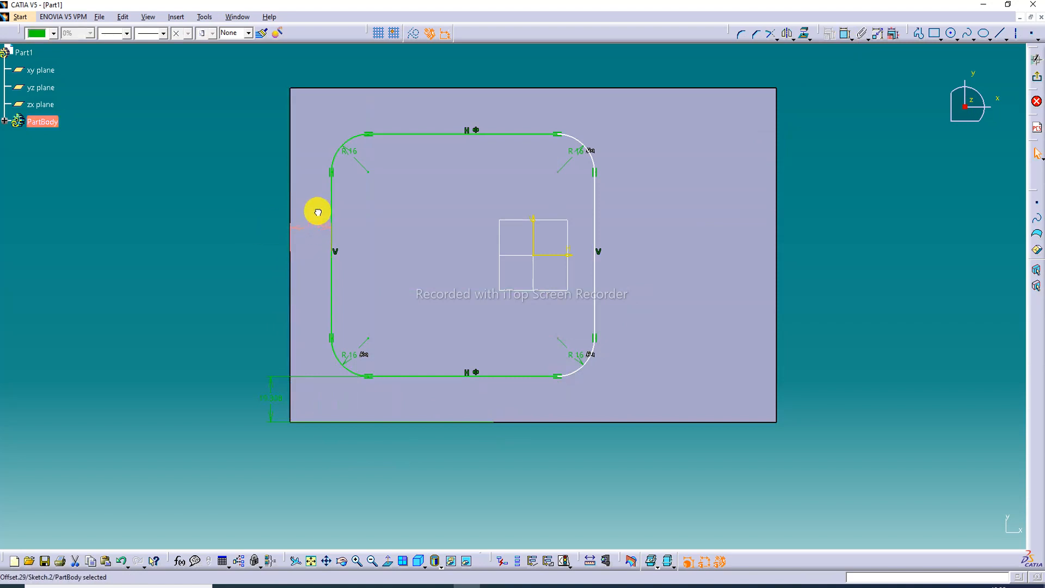
click(879, 90)
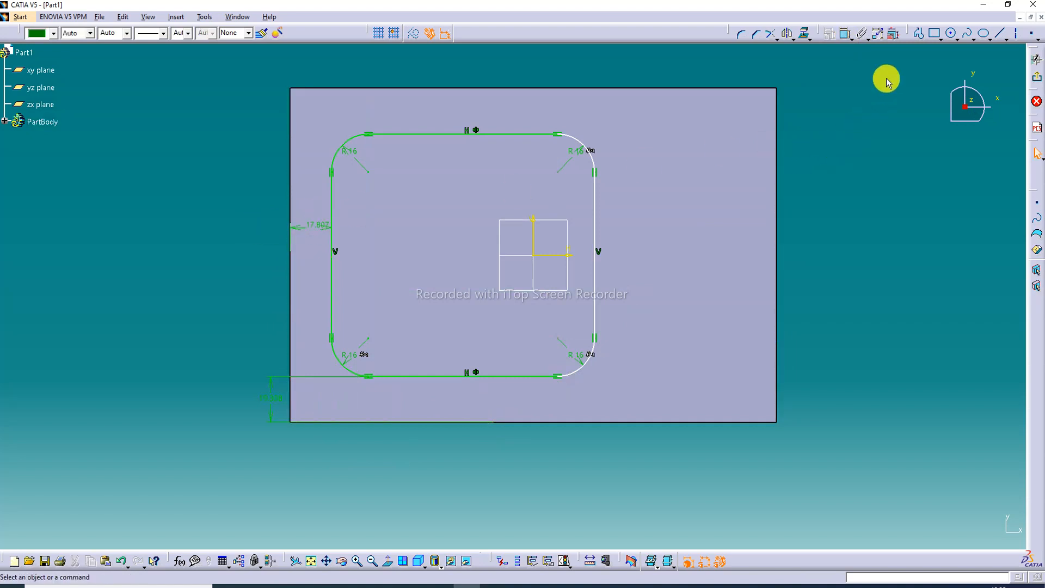
Dimension the rounded rectangle's overall width below the block and set it to 110 mm
click(845, 34)
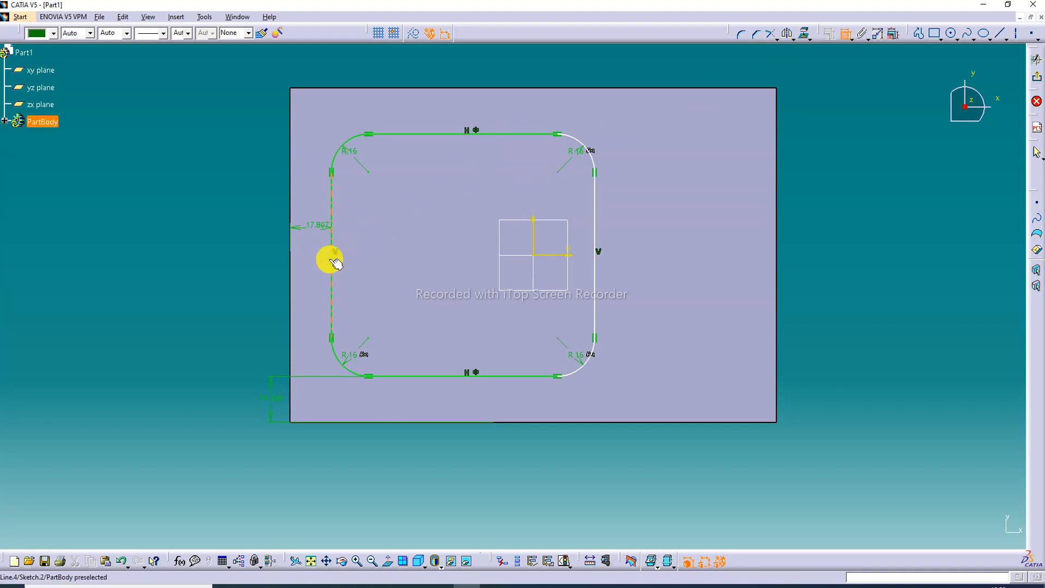
click(332, 262)
click(595, 239)
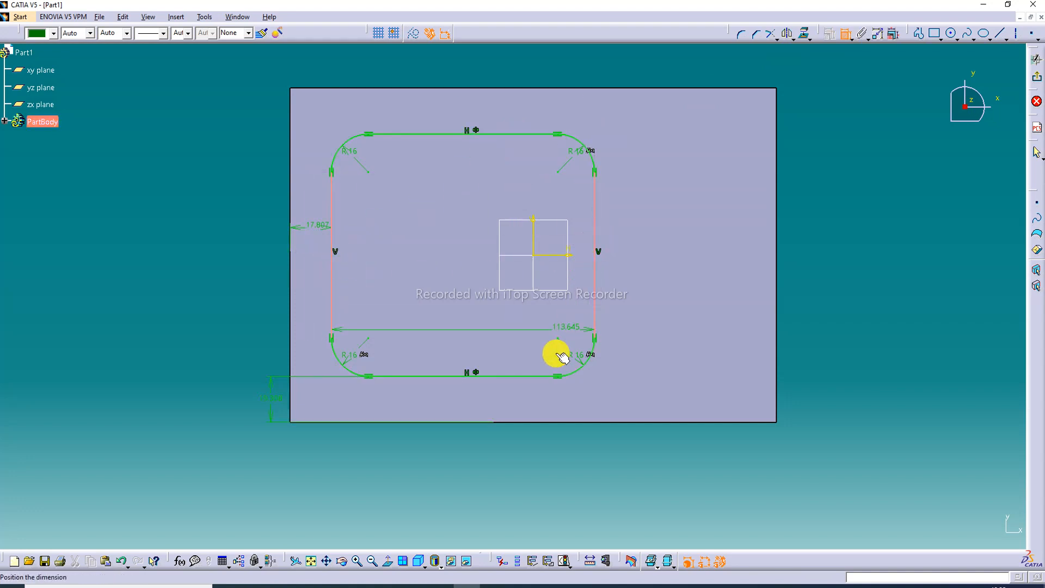
click(513, 439)
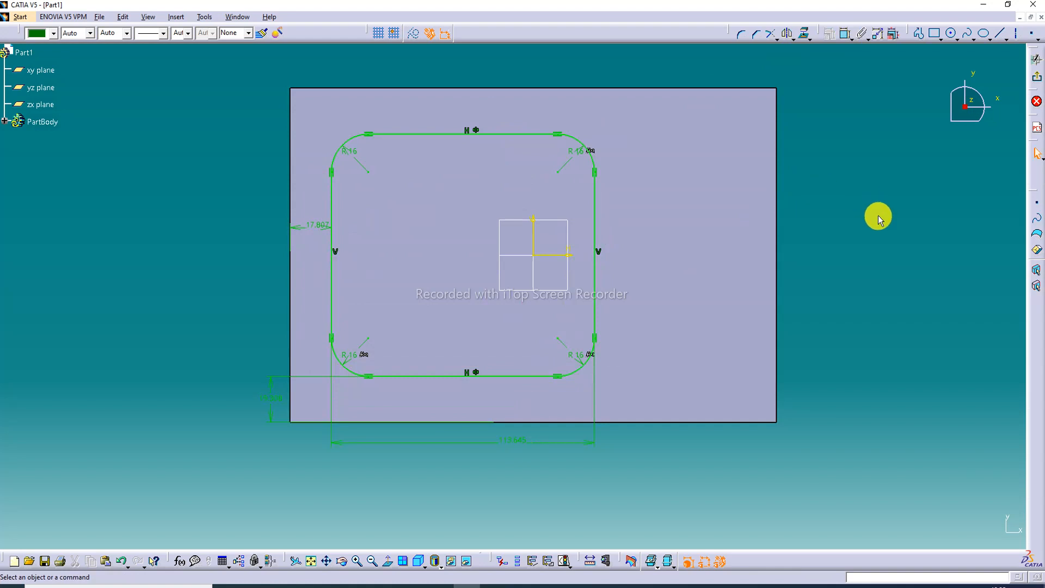
double_click(509, 443)
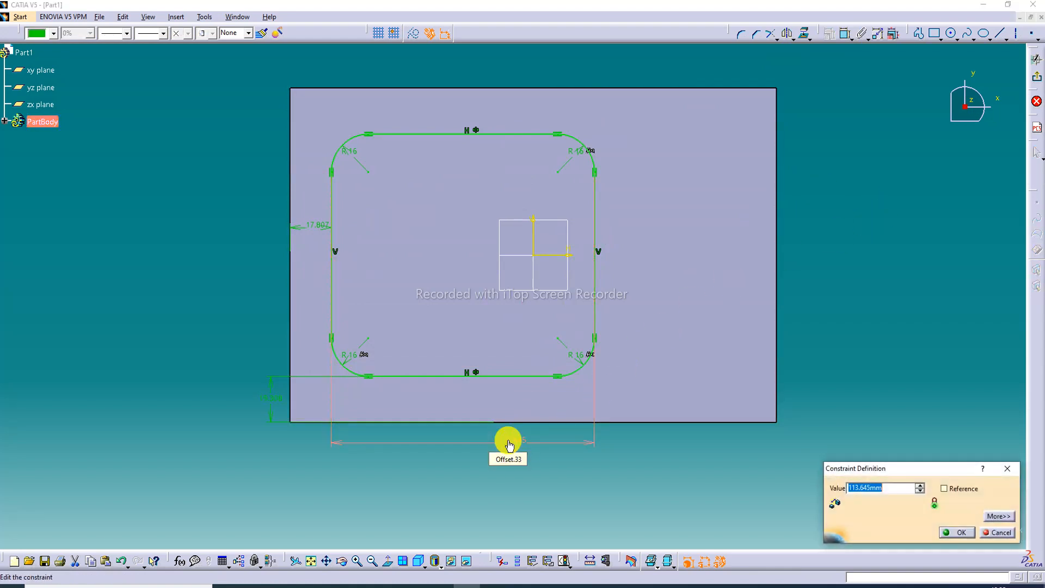
text(110)
key(Return)
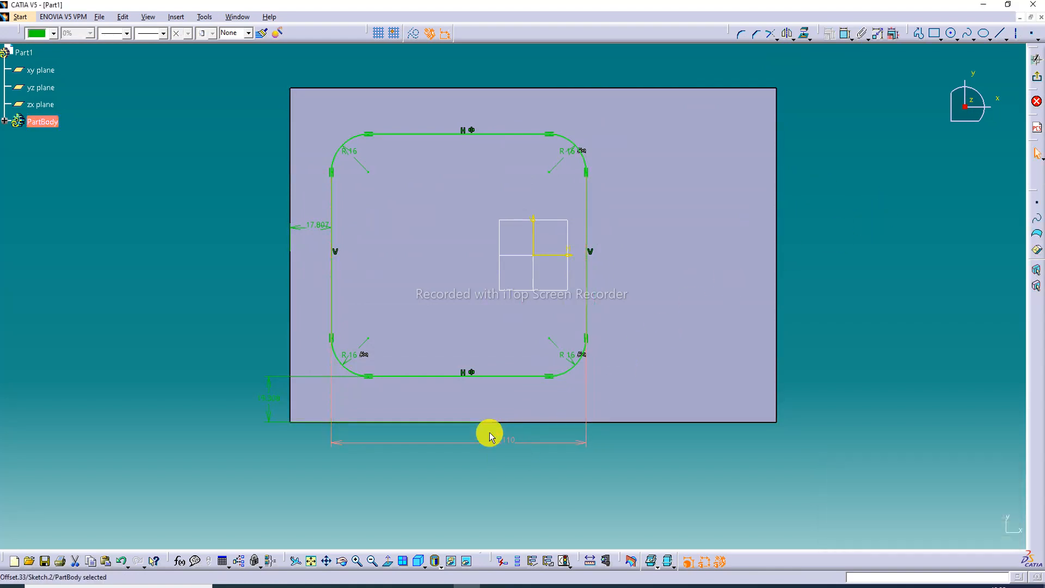
Set the rounded rectangle's bottom and left offsets from the block's edges to 20 mm each
double_click(270, 404)
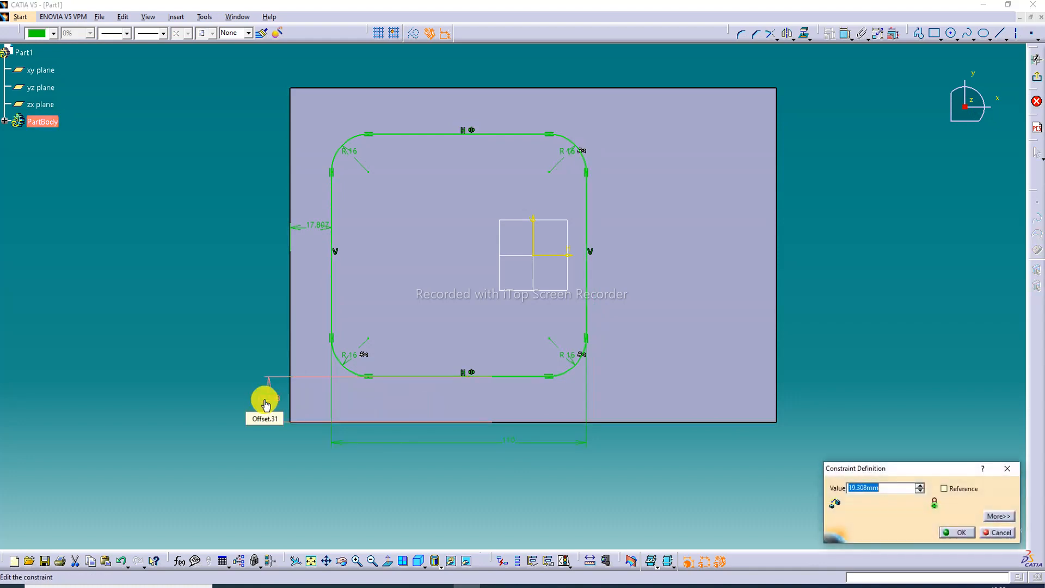
key(Return)
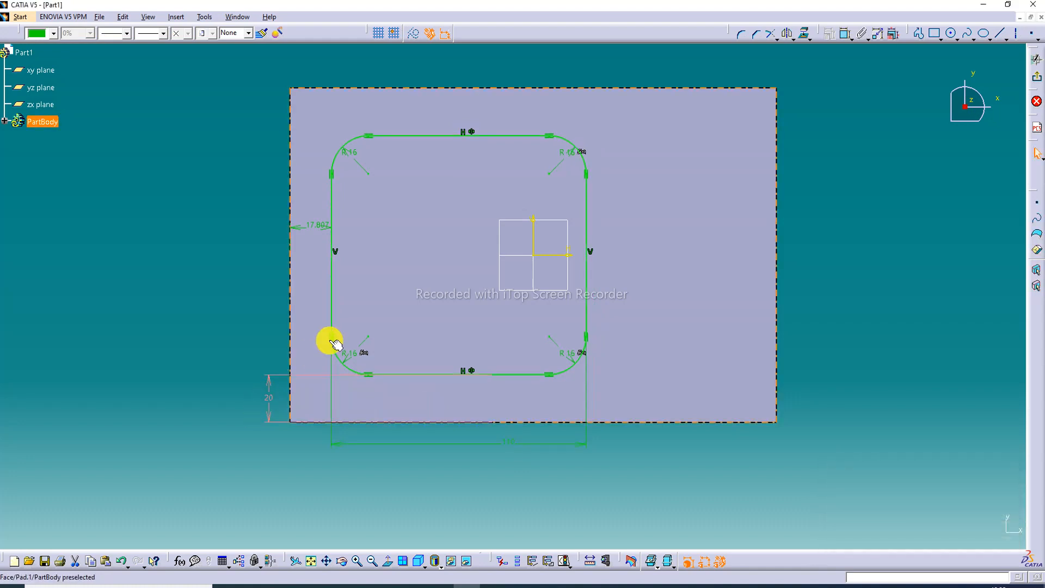
double_click(312, 227)
text(2)
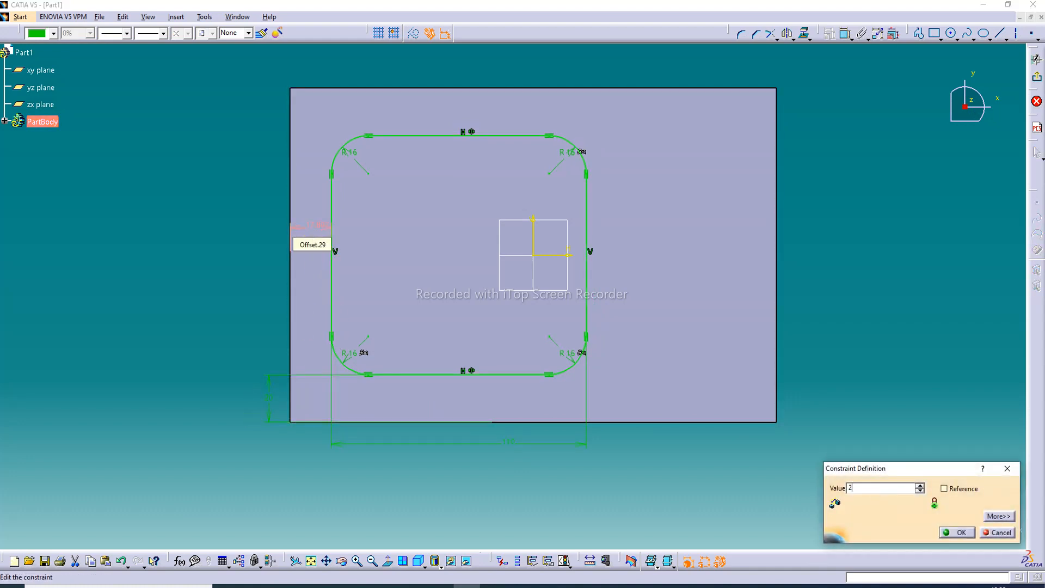
text(0mm)
key(Return)
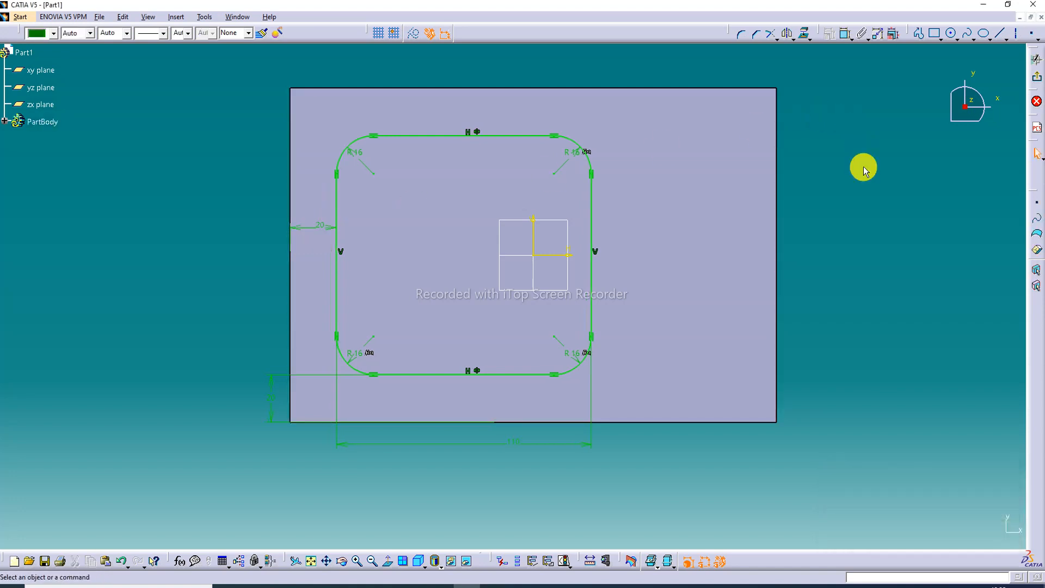
Try a left offset of 25 mm for the rounded rectangle and settle on 22 mm
double_click(516, 445)
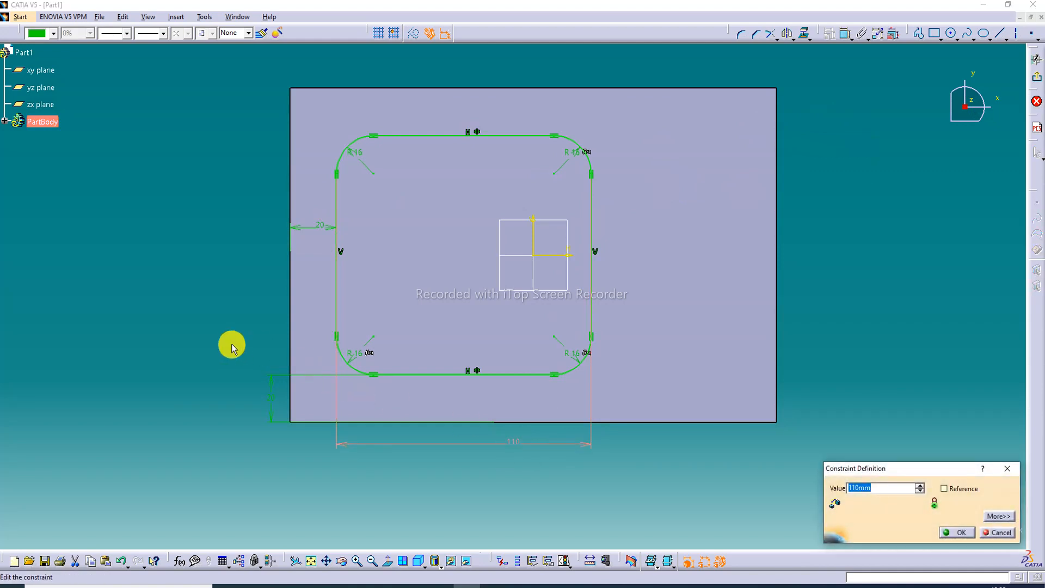
click(214, 332)
double_click(318, 229)
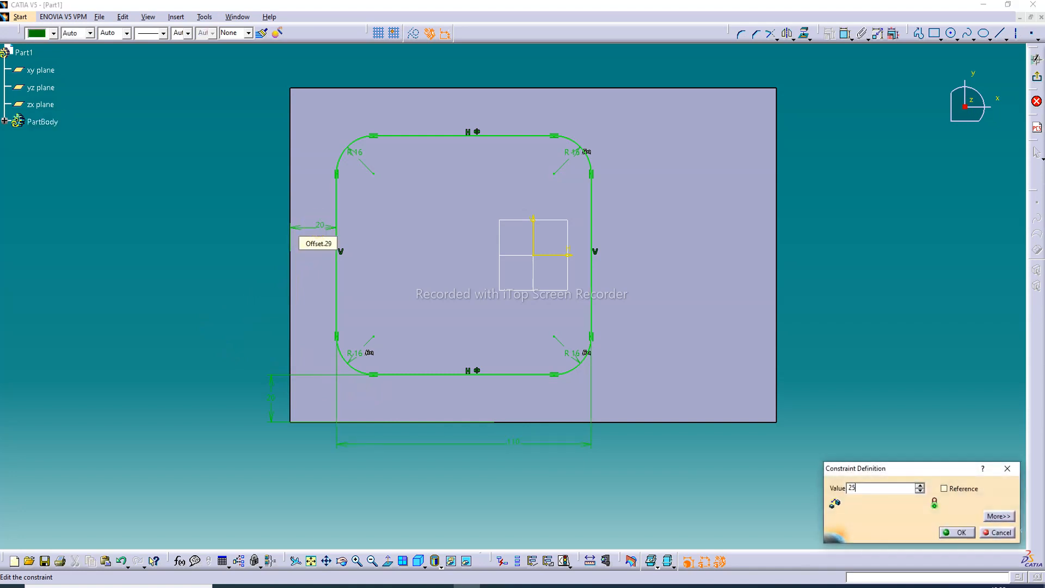
key(Return)
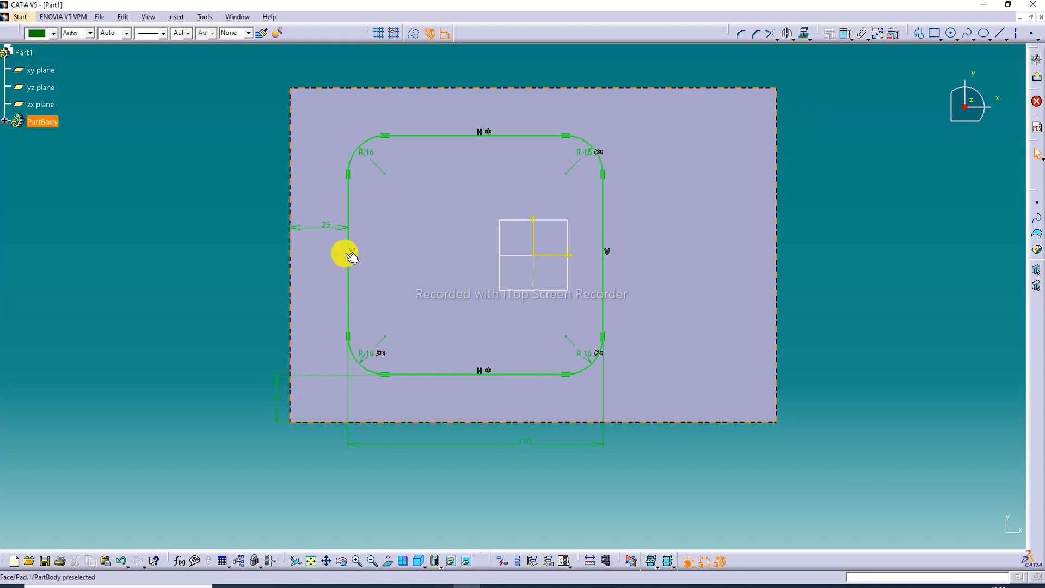
double_click(330, 228)
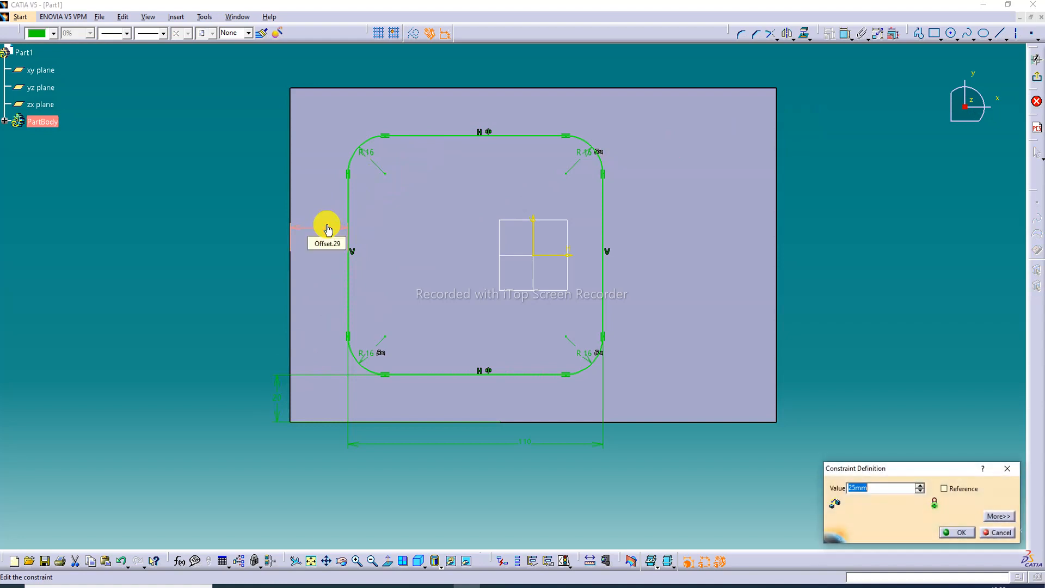
key(Return)
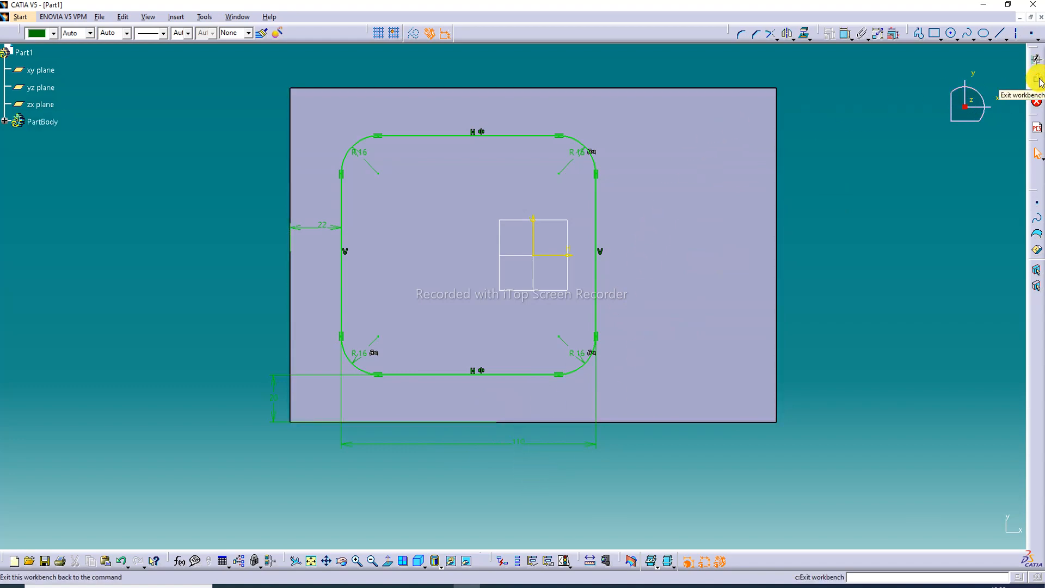
Exit the sketch and cut a pocket into the block from the rounded rectangle profile
click(1037, 59)
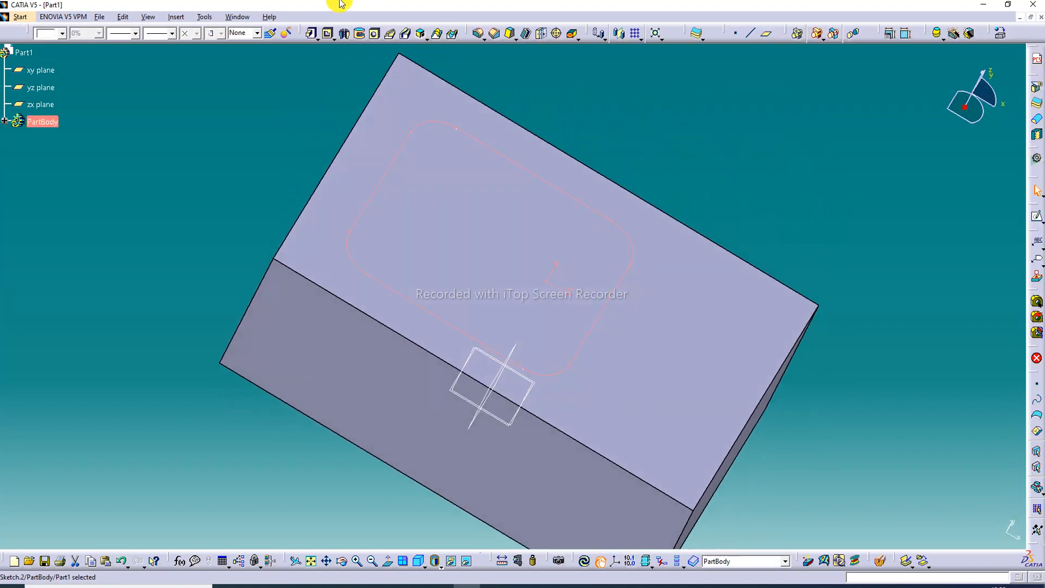
click(329, 35)
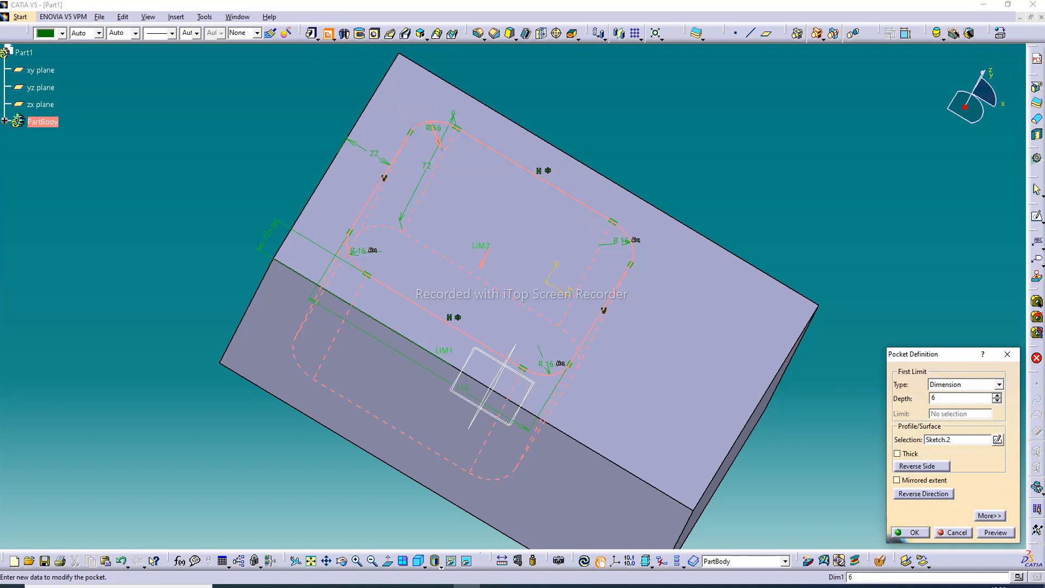
key(Return)
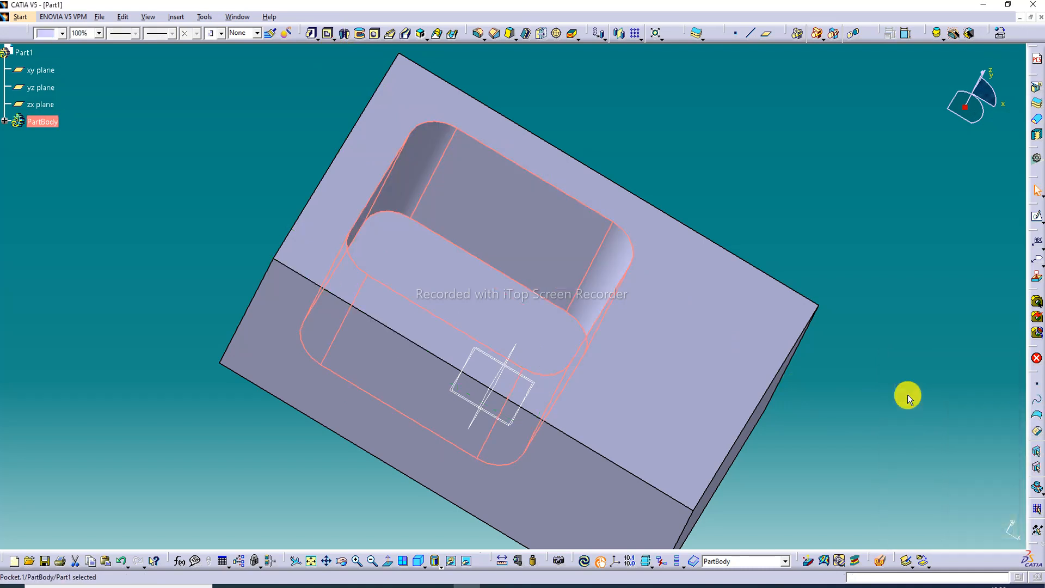
click(699, 160)
Fillet the edges around the pocket's floor with a 20 mm radius
middle_drag(558, 241, 620, 109)
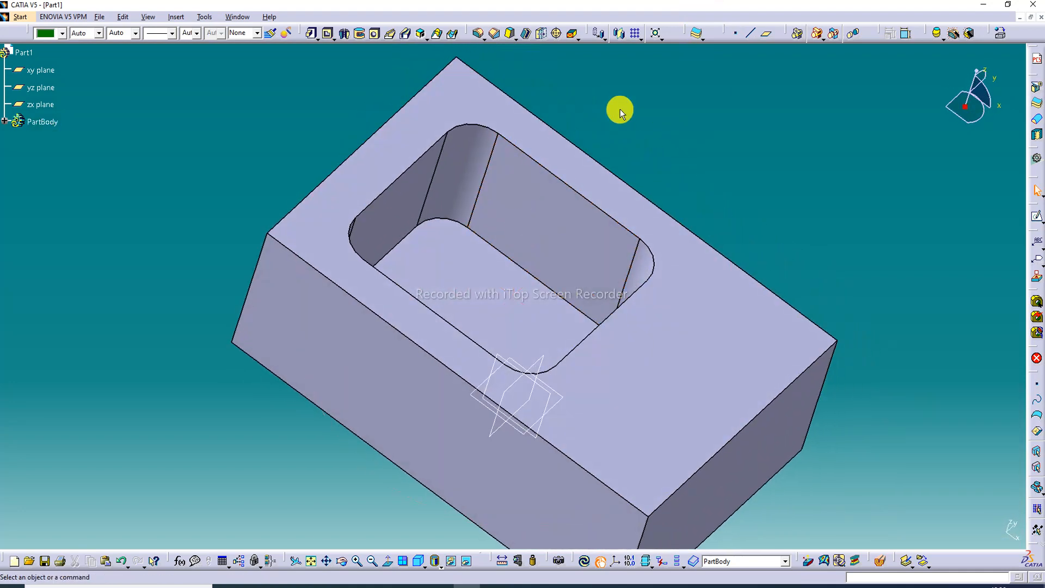
click(480, 35)
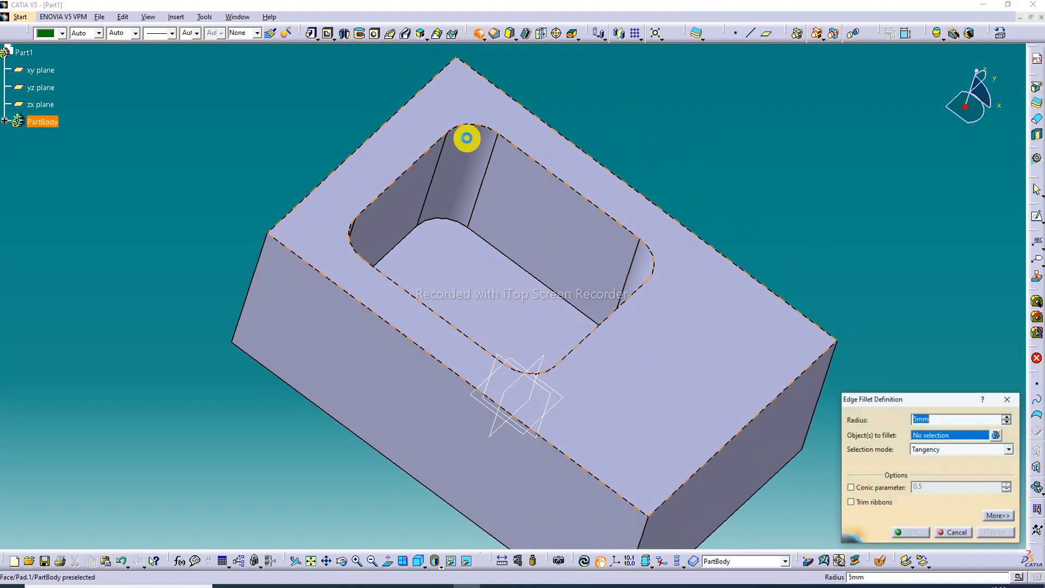
click(472, 268)
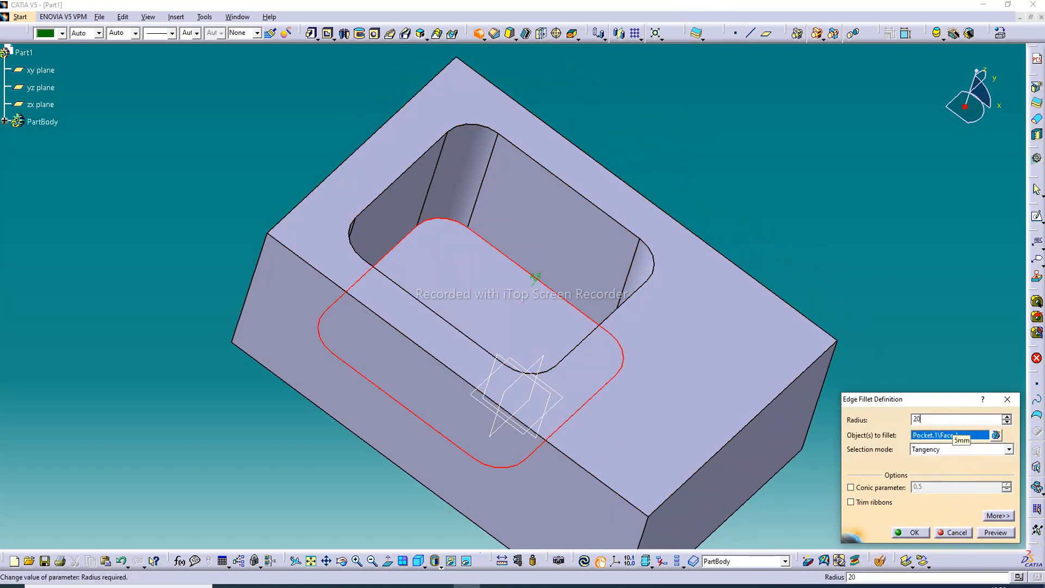
key(Return)
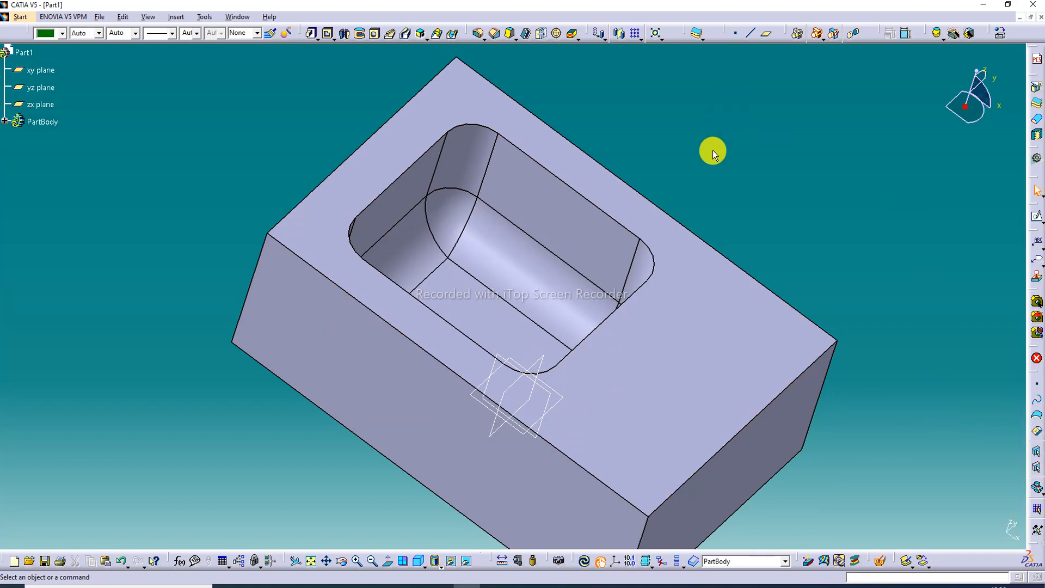
Add an edge fillet along the pocket's upper rim, using a radius smaller than the floor fillet's
middle_drag(712, 152, 728, 198)
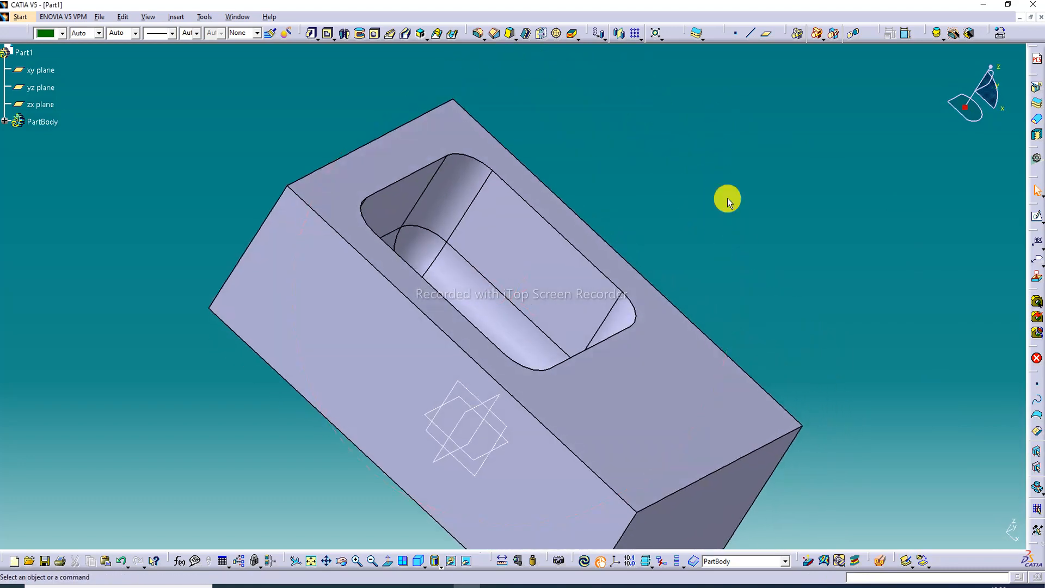
click(478, 33)
click(435, 167)
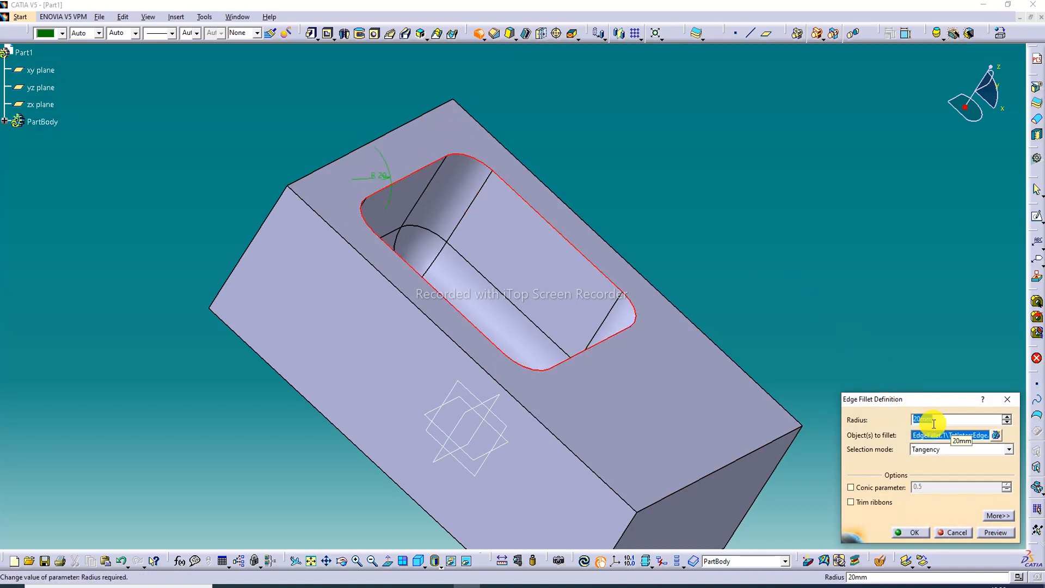
key(Return)
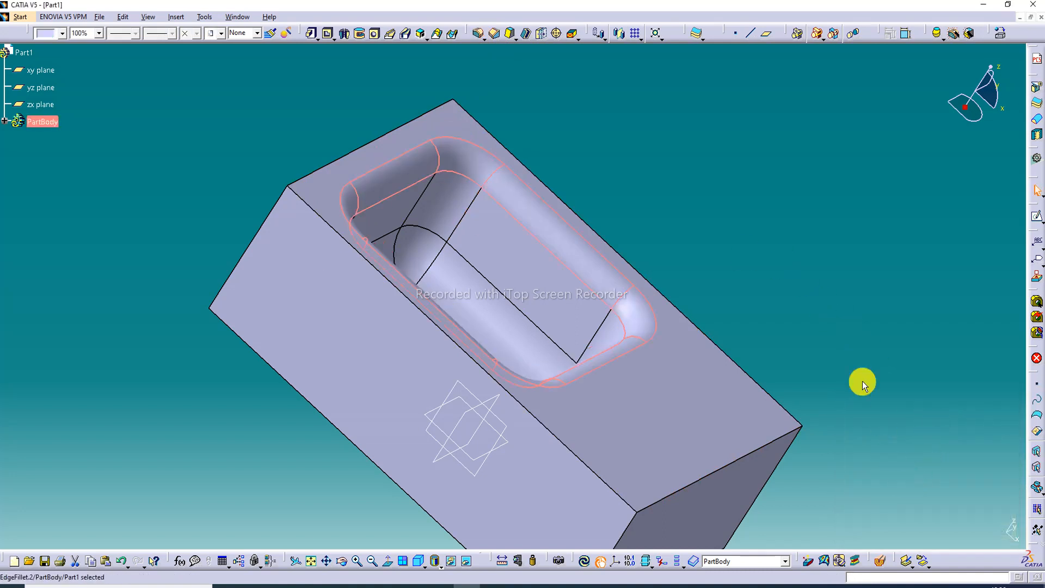
Change the radius of the fillet around the pocket's upper rim to 6 mm
double_click(488, 165)
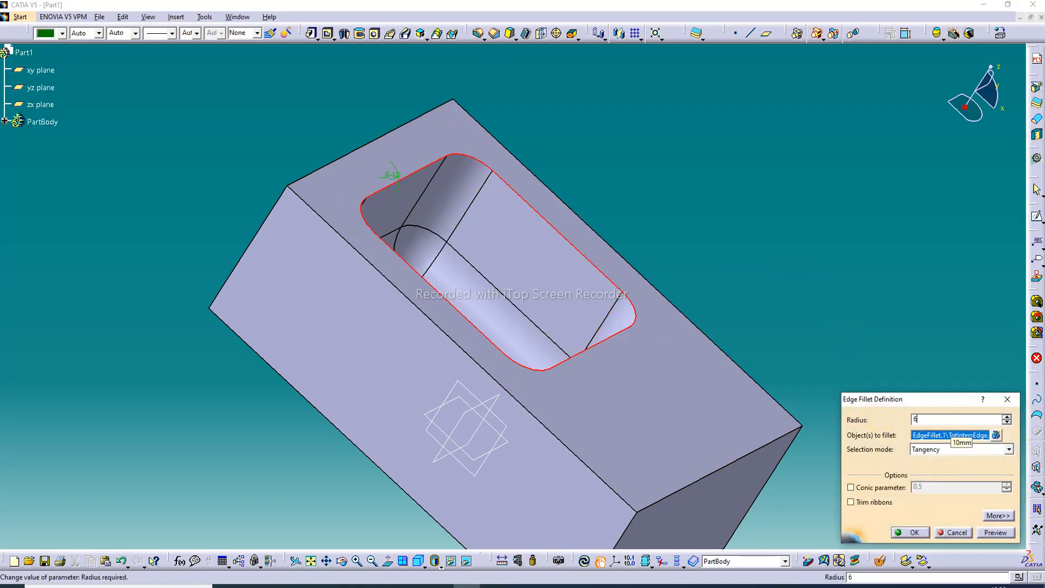
text(6)
key(Return)
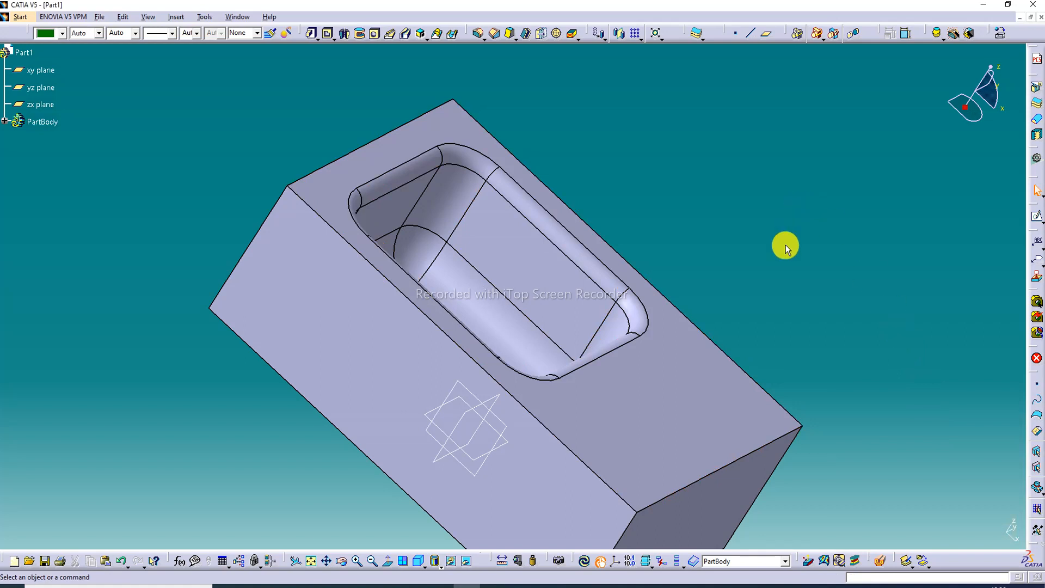
Sketch a centered rectangle about 192 by 127 mm on the block's top face, centred on the origin and surrounding the basin pocket
click(653, 365)
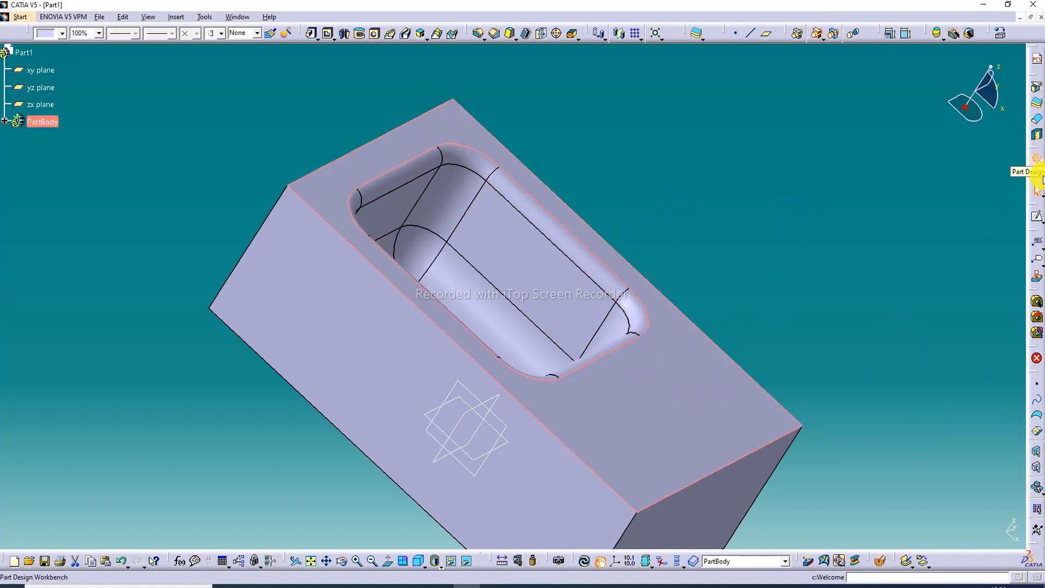
click(1037, 216)
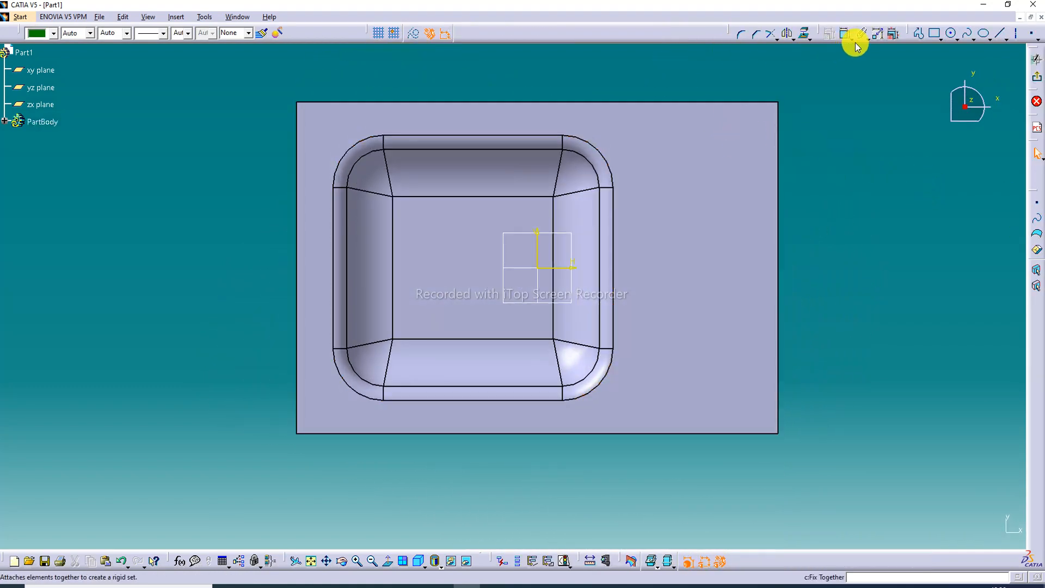
click(942, 37)
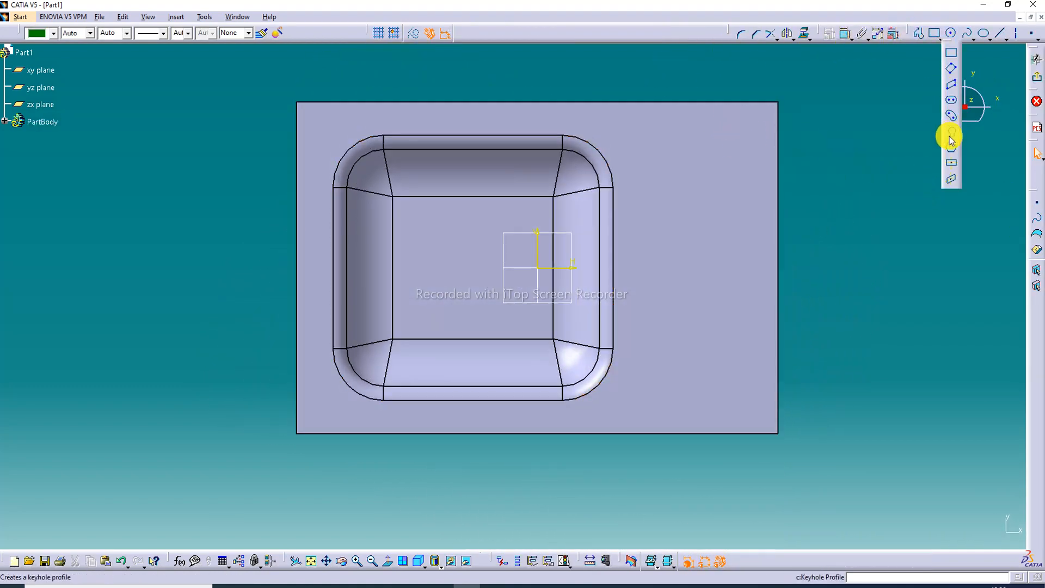
click(948, 164)
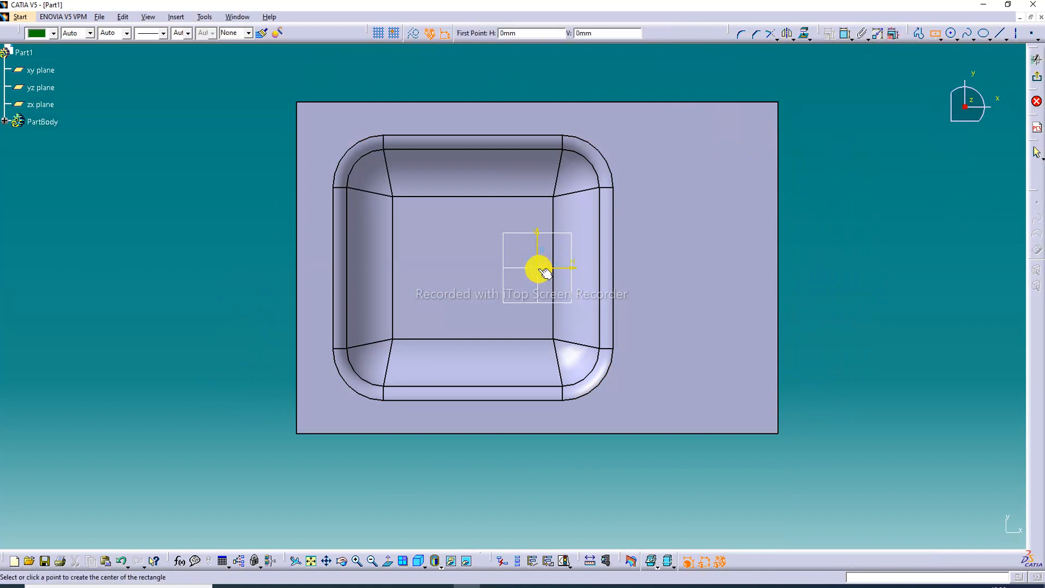
click(544, 272)
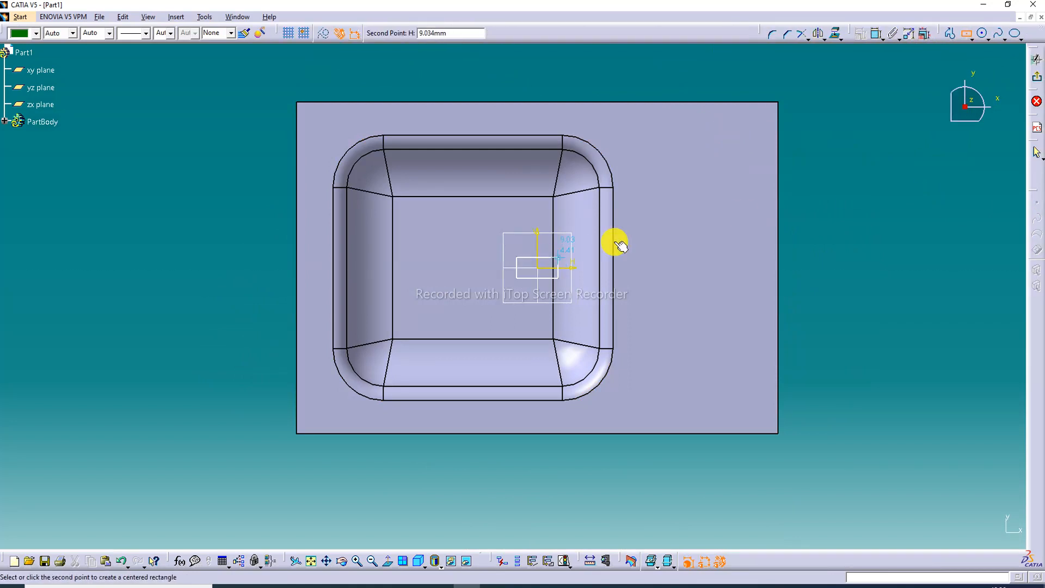
click(761, 120)
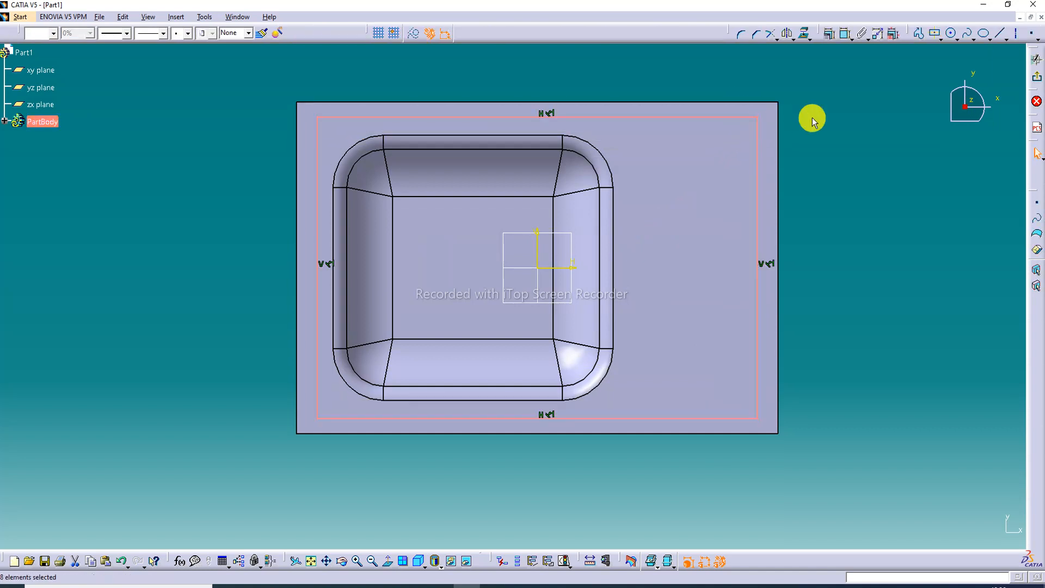
Dimension the centered rectangle's horizontal length and vertical height
click(844, 36)
click(518, 116)
click(546, 74)
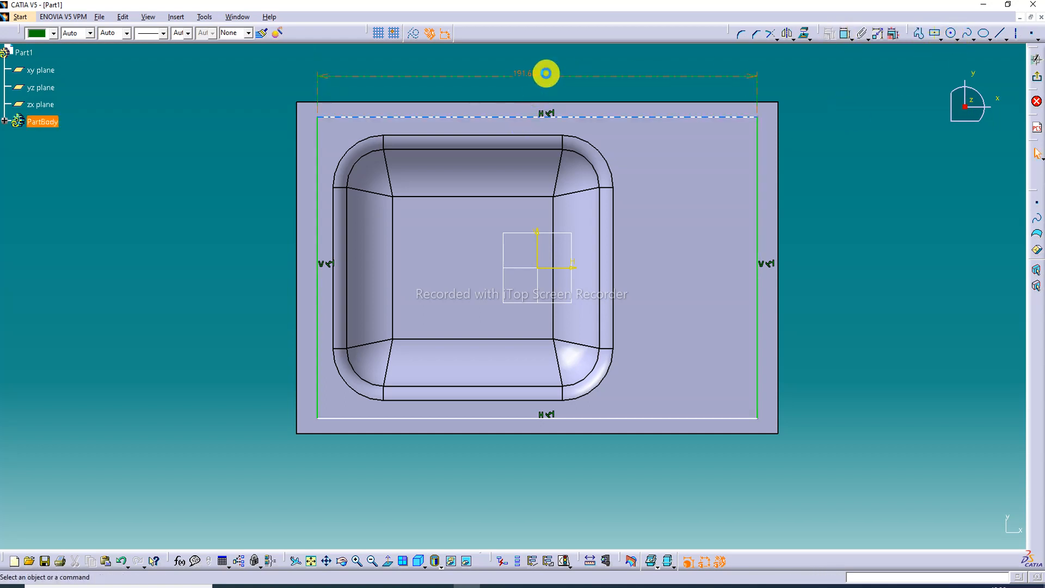
click(846, 33)
click(317, 191)
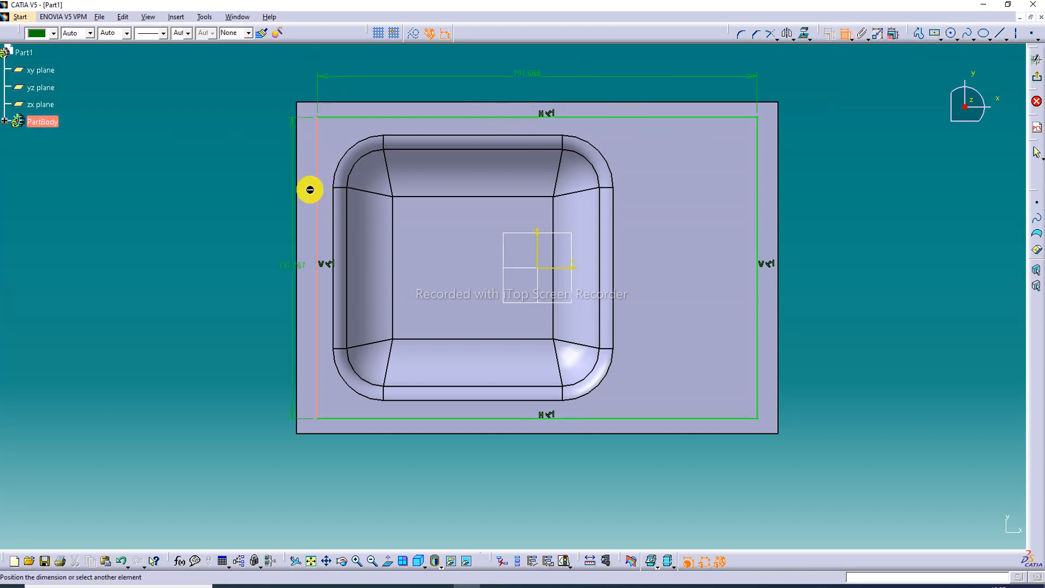
click(267, 189)
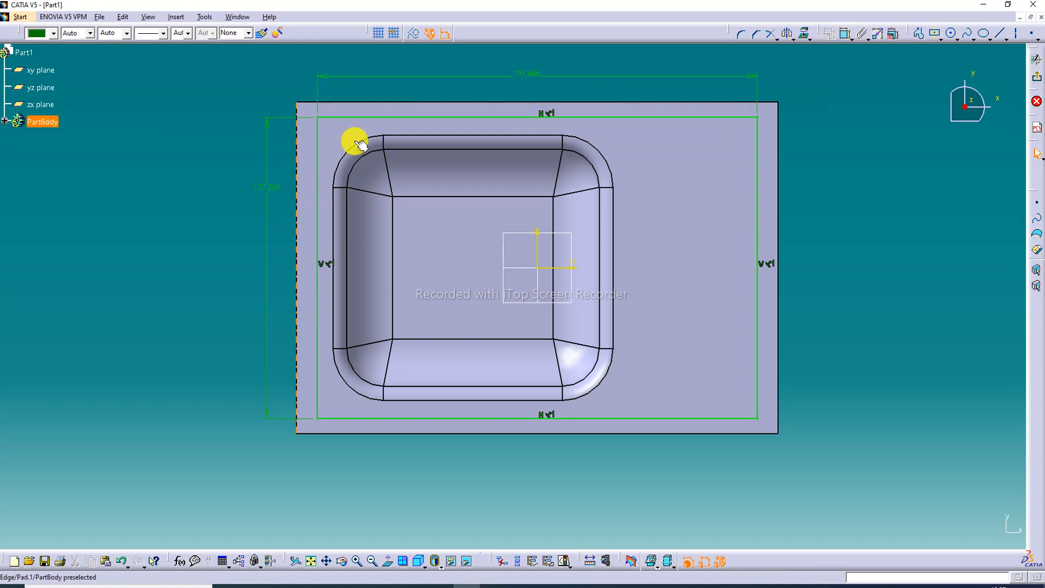
Set the rectangle's horizontal length to 194 mm and its vertical height to 130 mm
double_click(526, 76)
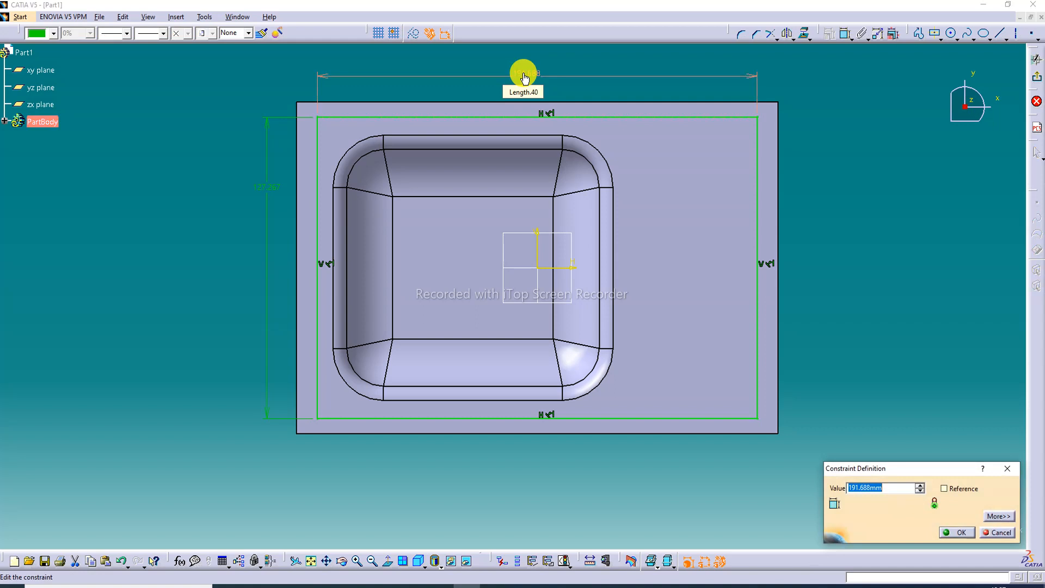
text(194)
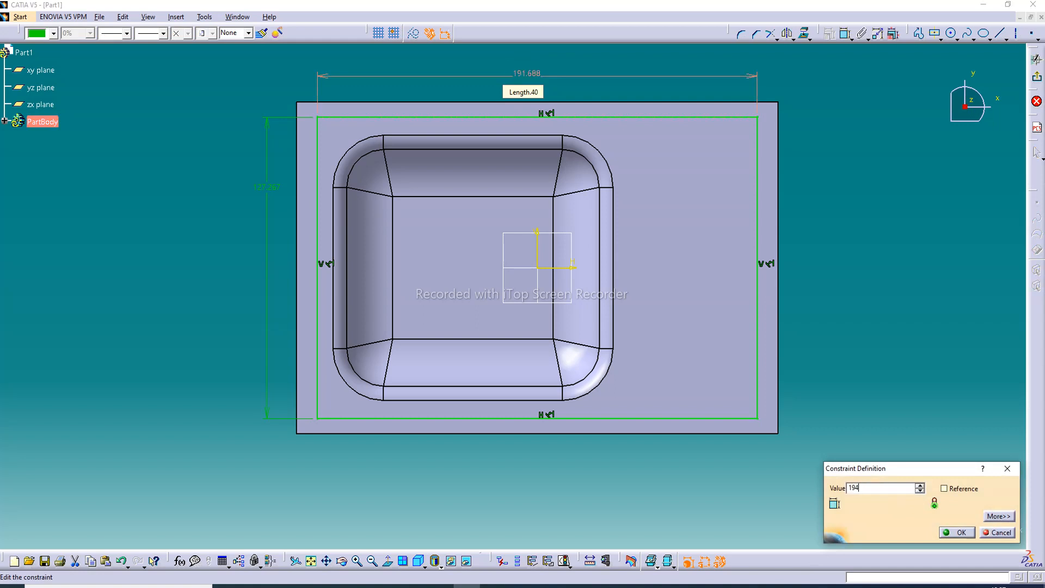
key(Return)
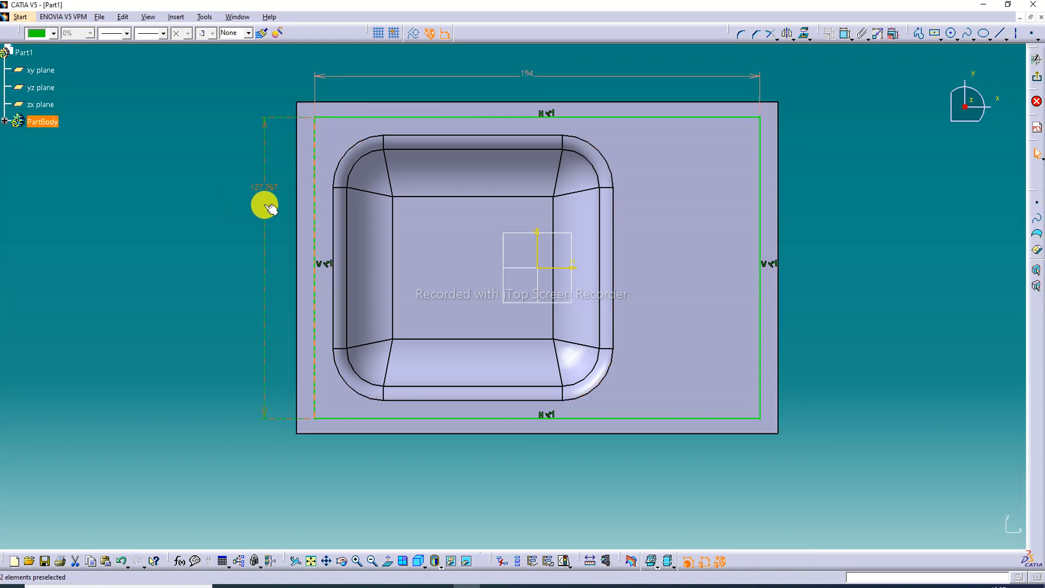
click(262, 191)
double_click(262, 194)
text(13)
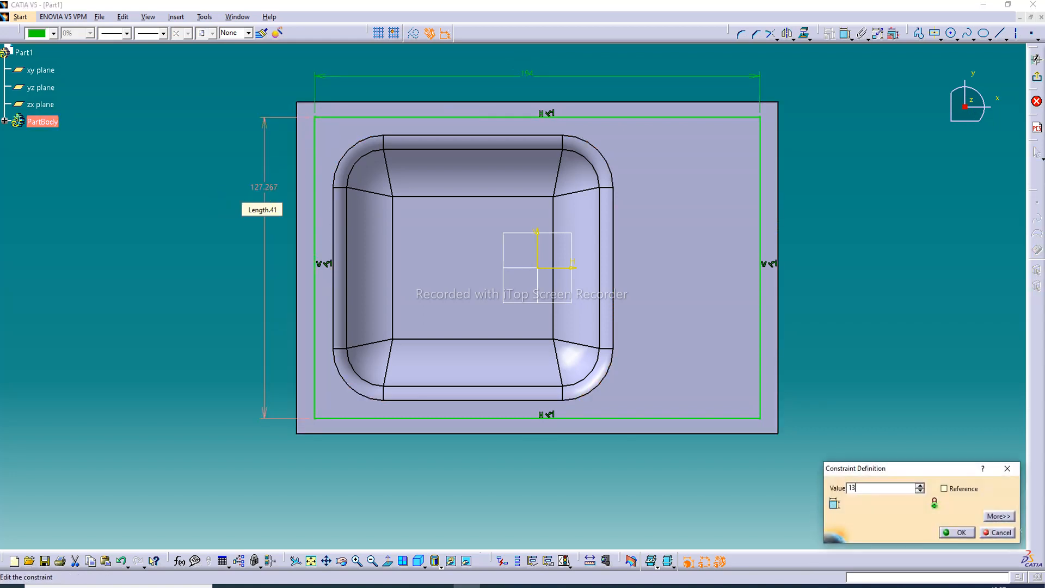
text(0)
key(Return)
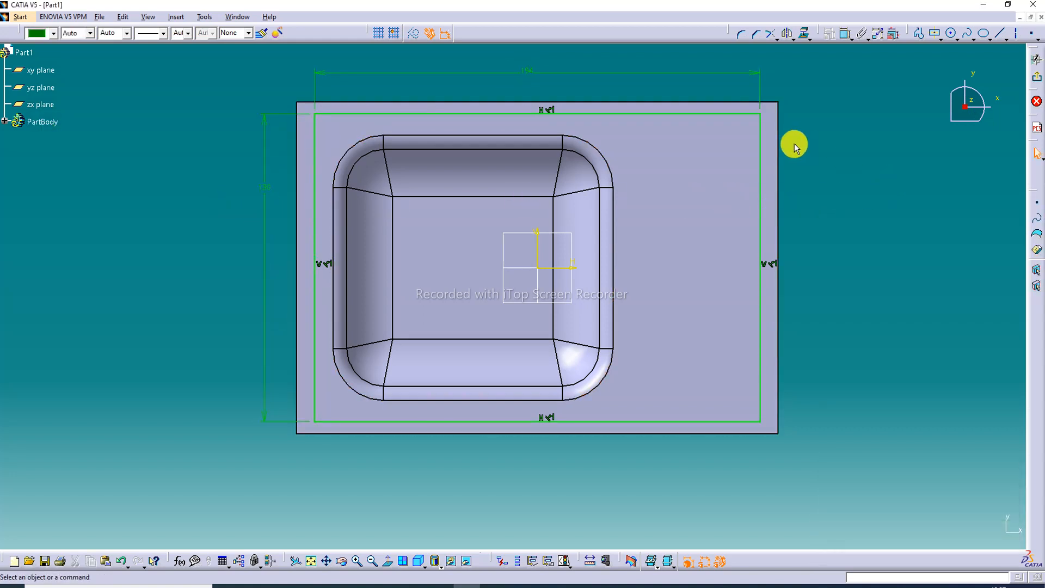
Set the rectangle's horizontal length to 196 mm and its vertical height to 132 mm
double_click(523, 71)
text(1)
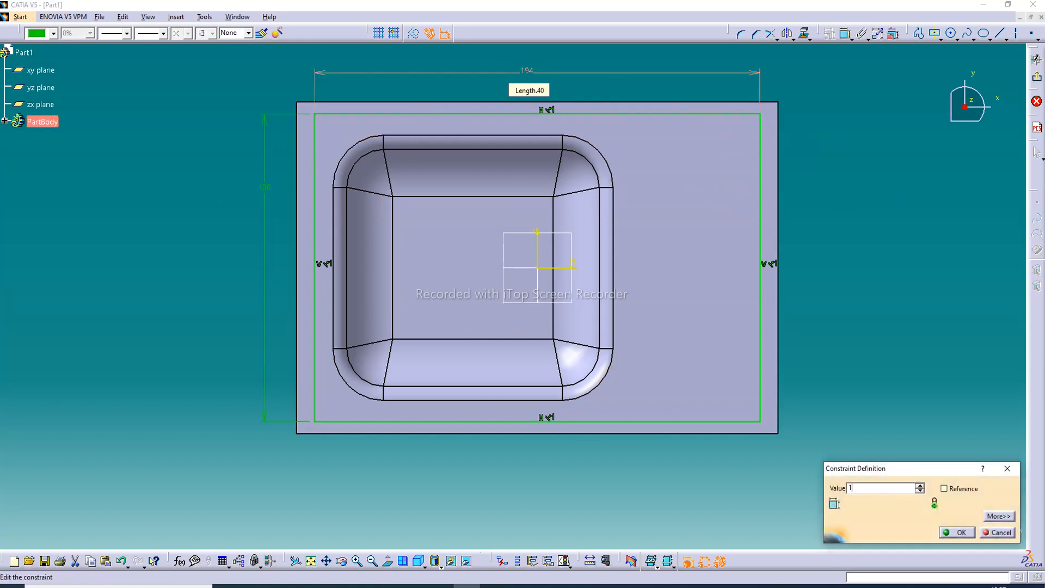
text(96)
key(Return)
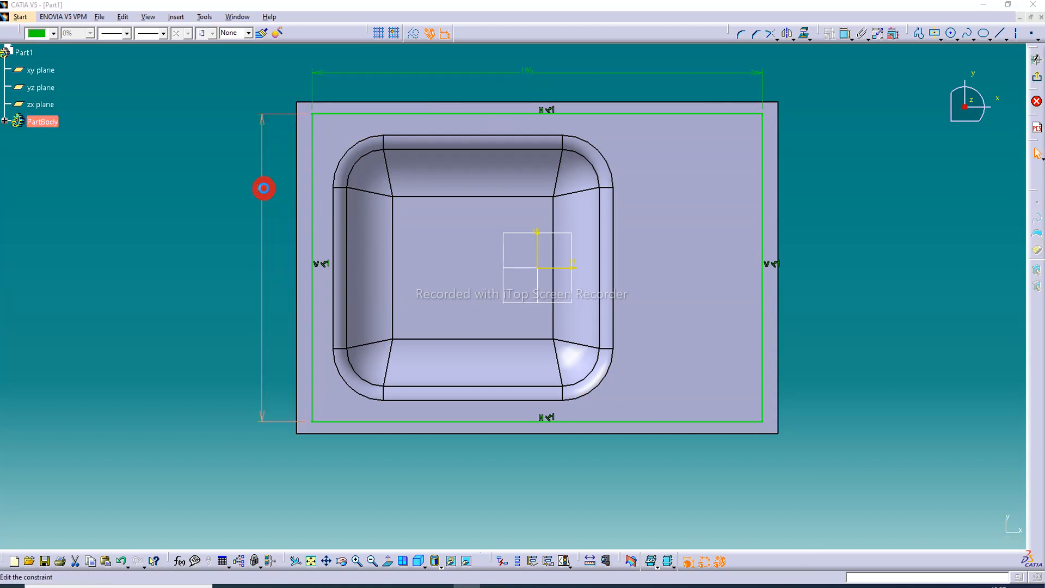
double_click(263, 187)
text(13)
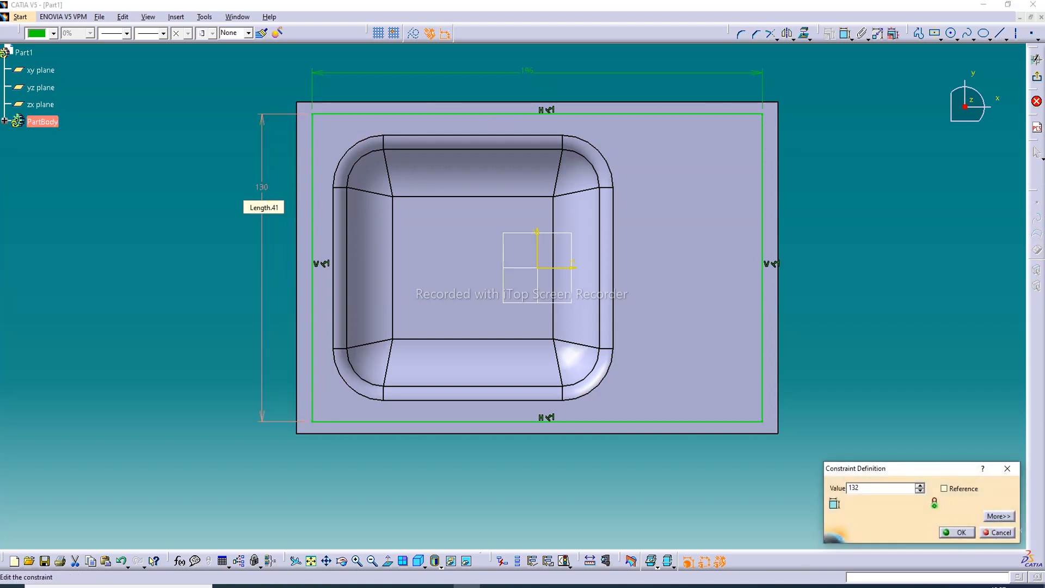
text(2)
key(Return)
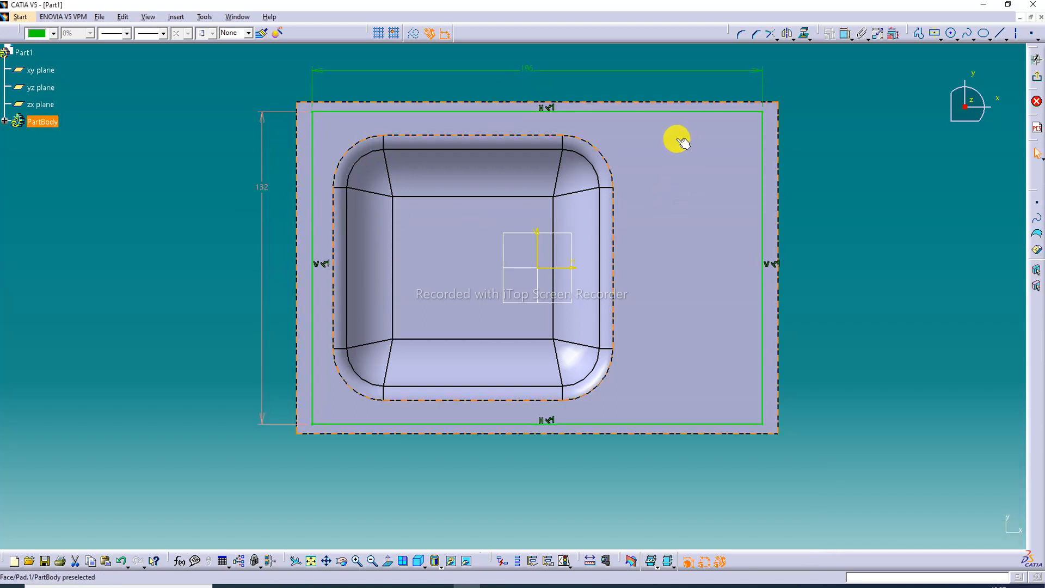
click(265, 179)
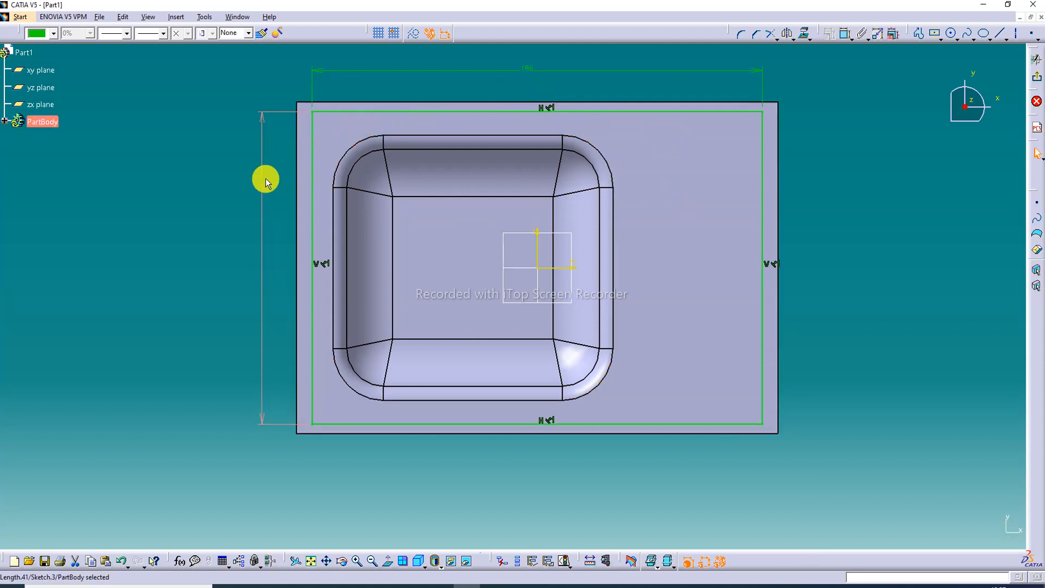
Set the rectangle's horizontal length to 198 mm, and try a vertical height of 134 mm before settling on 132 mm
double_click(536, 71)
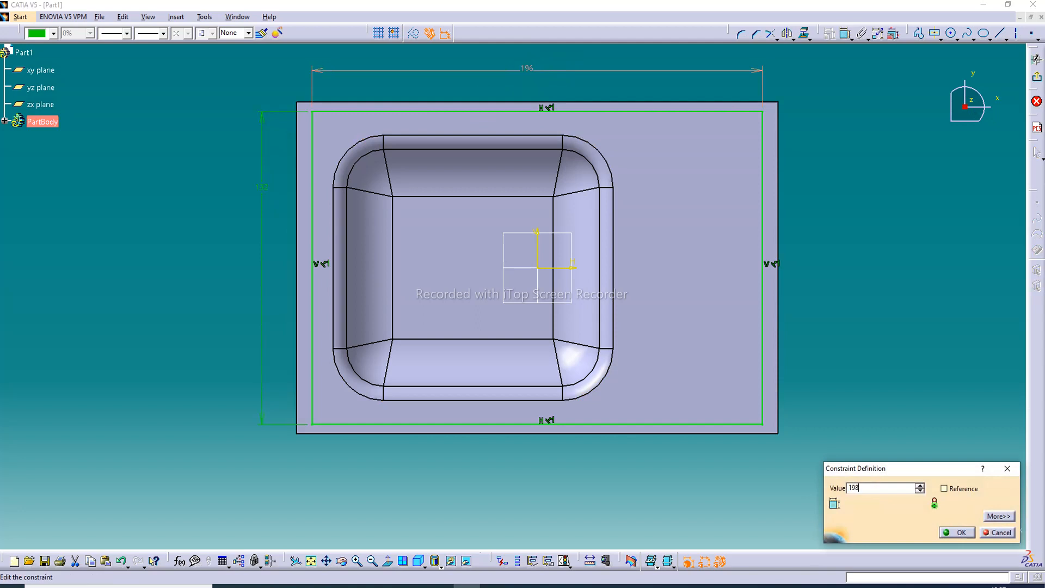
key(Return)
double_click(253, 188)
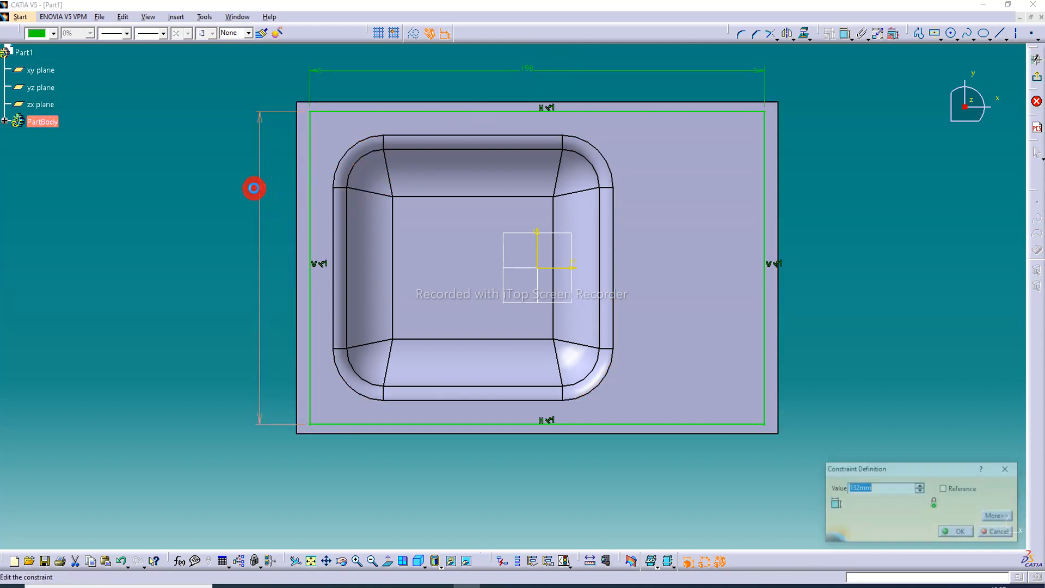
key(Return)
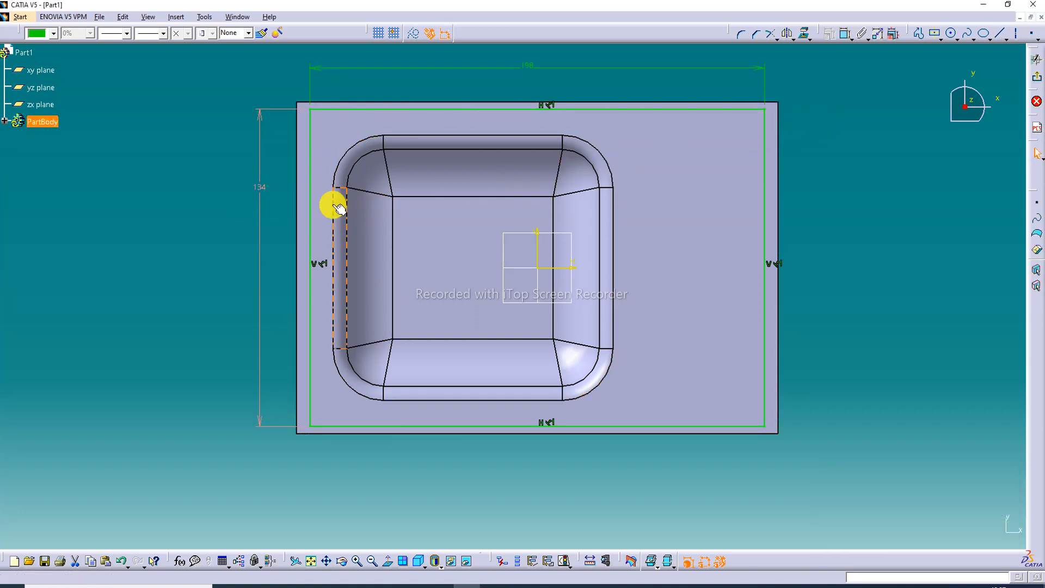
double_click(260, 188)
text(13)
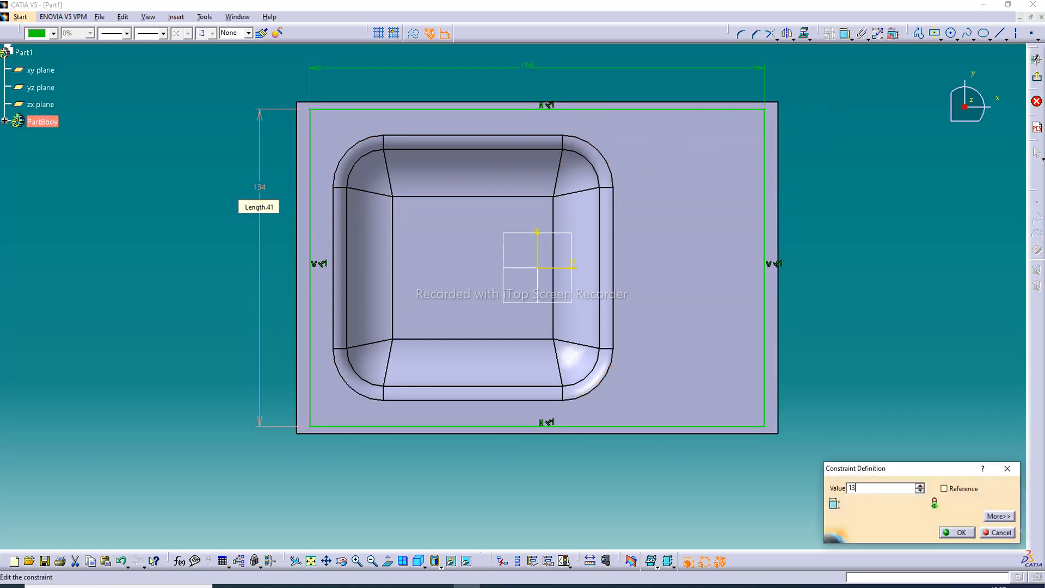
text(2)
key(Return)
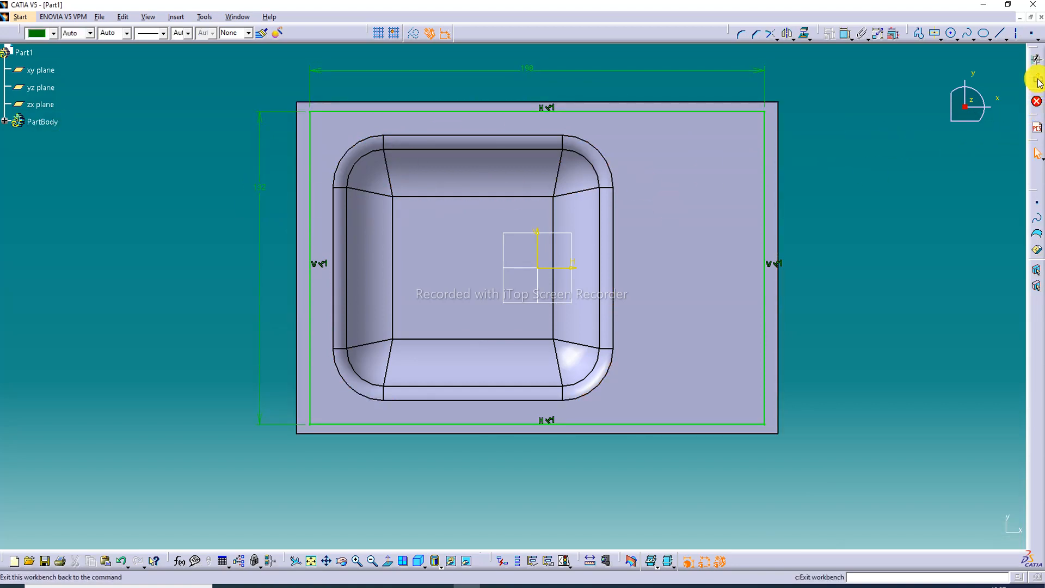
Exit the sketch, cut a 5 mm deep pocket into the top face from the rectangle, and make that pocket slightly deeper
click(1037, 60)
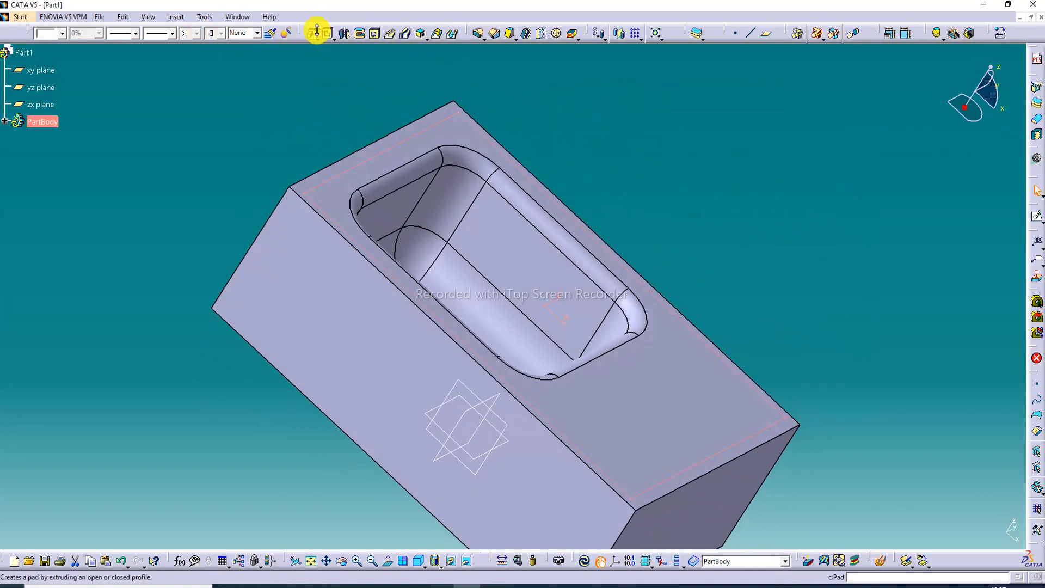
click(328, 36)
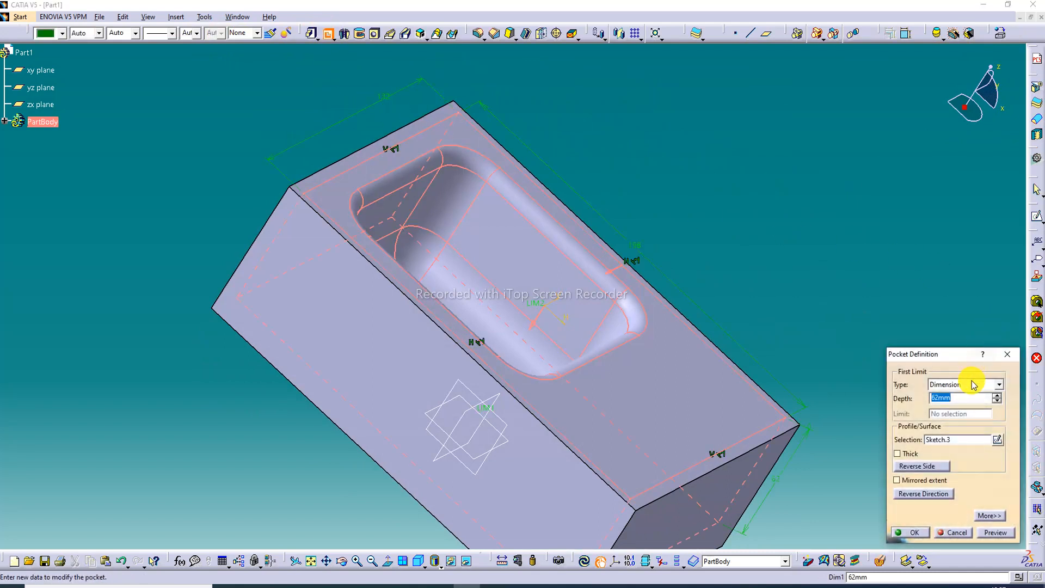
click(887, 410)
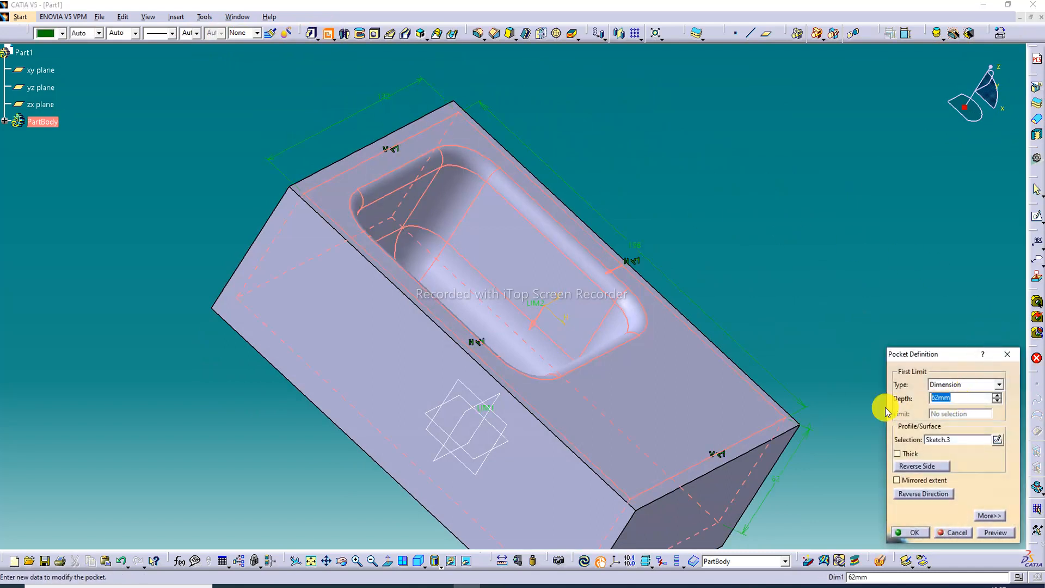
key(Return)
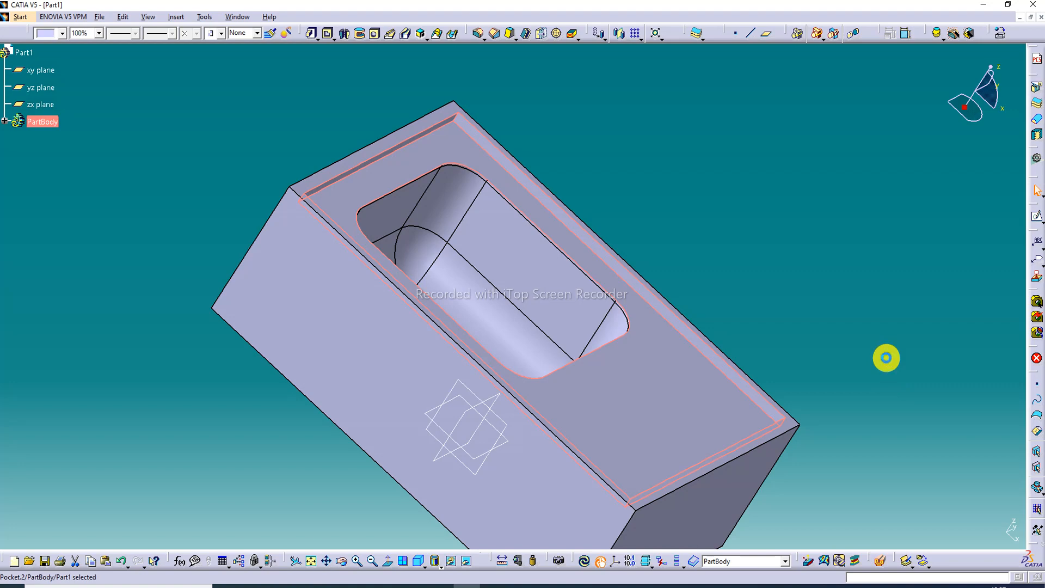
double_click(741, 403)
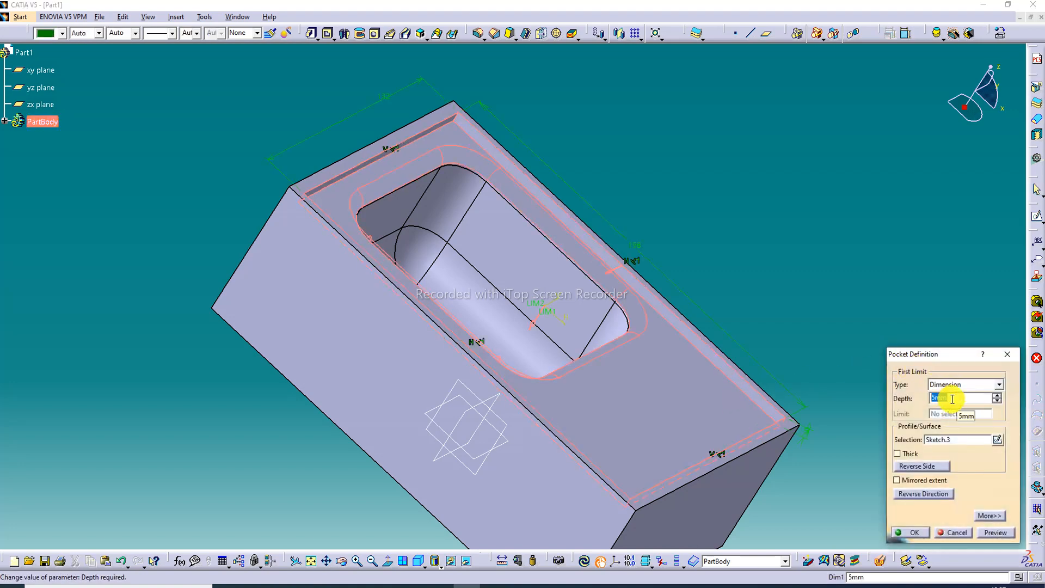
key(Return)
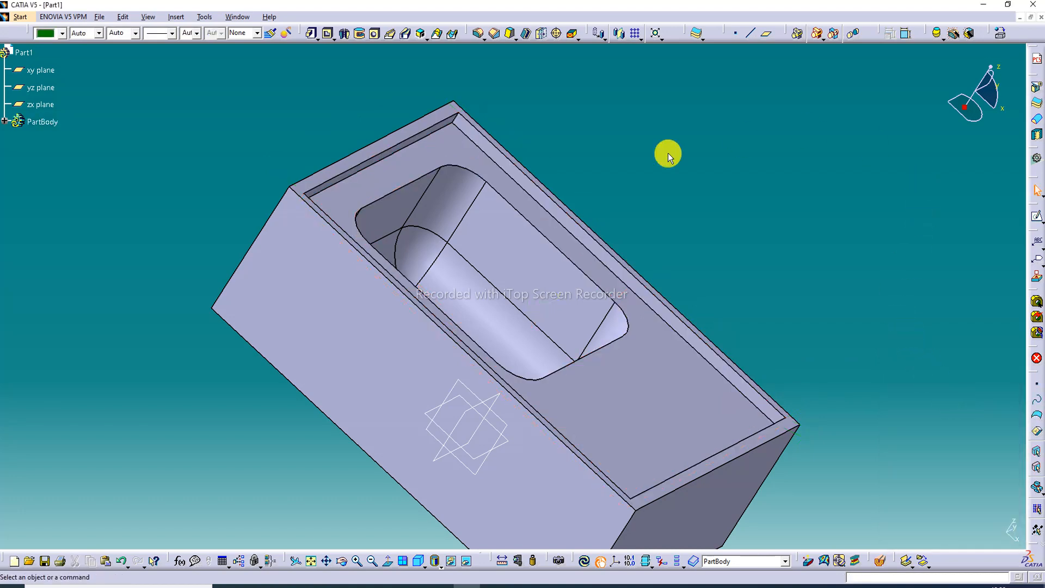
Sketch a horizontal elongated hole on the recessed face's upper-right corner, about 37 mm between centres with a radius of about 2.7 mm
middle_drag(590, 158, 568, 172)
click(675, 402)
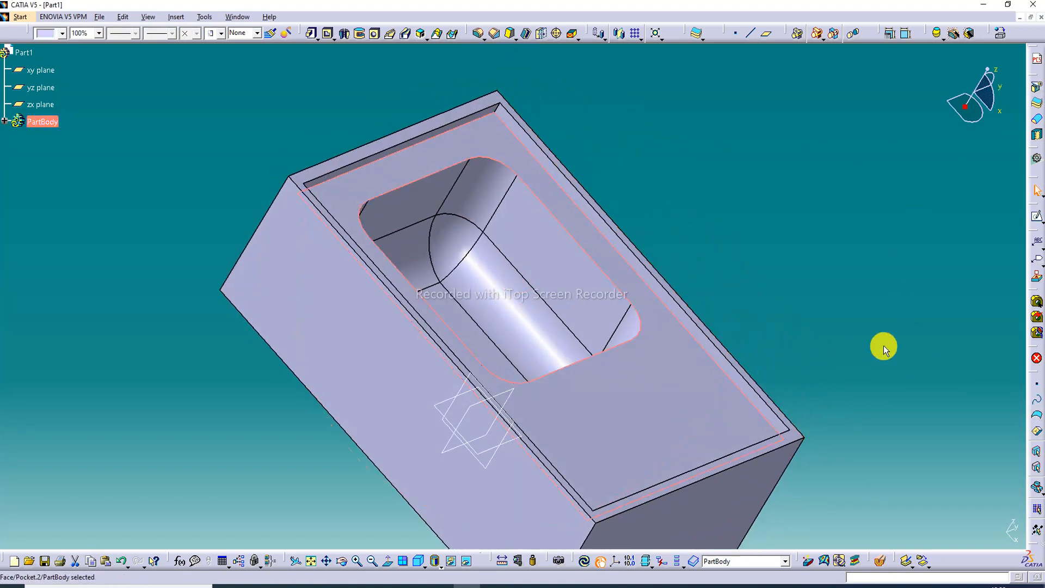
click(1038, 219)
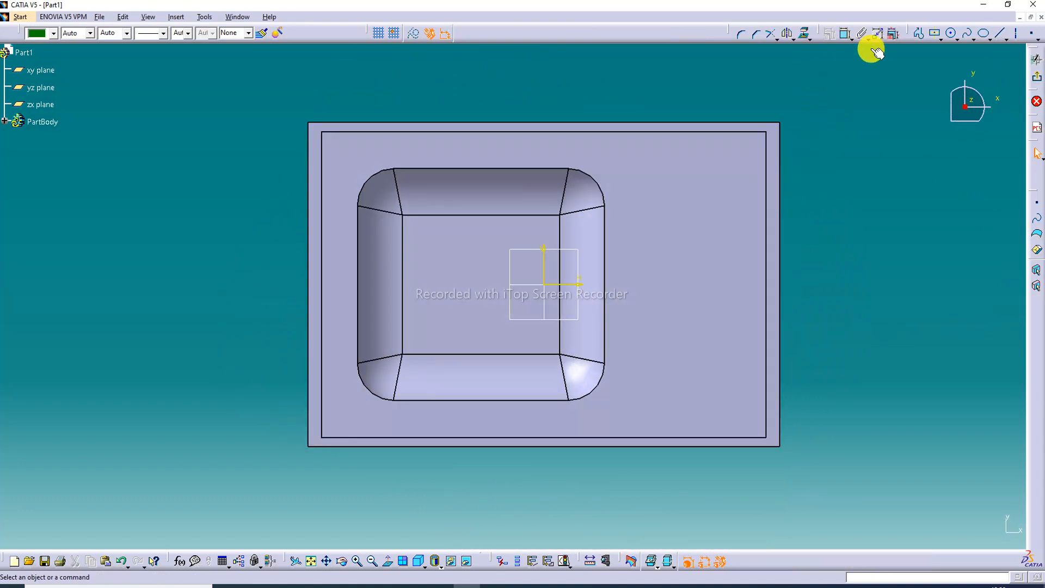
click(939, 38)
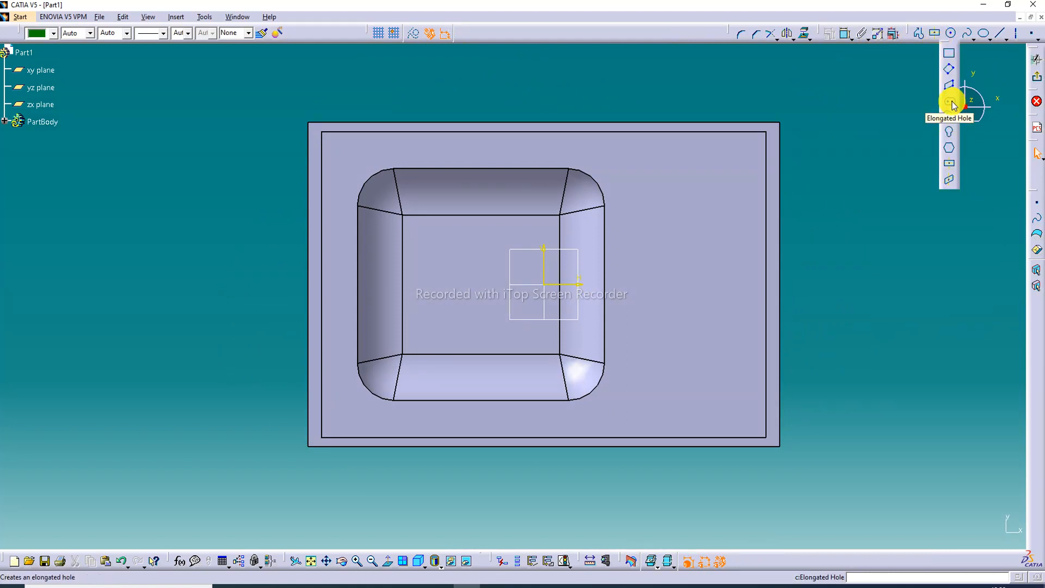
click(951, 102)
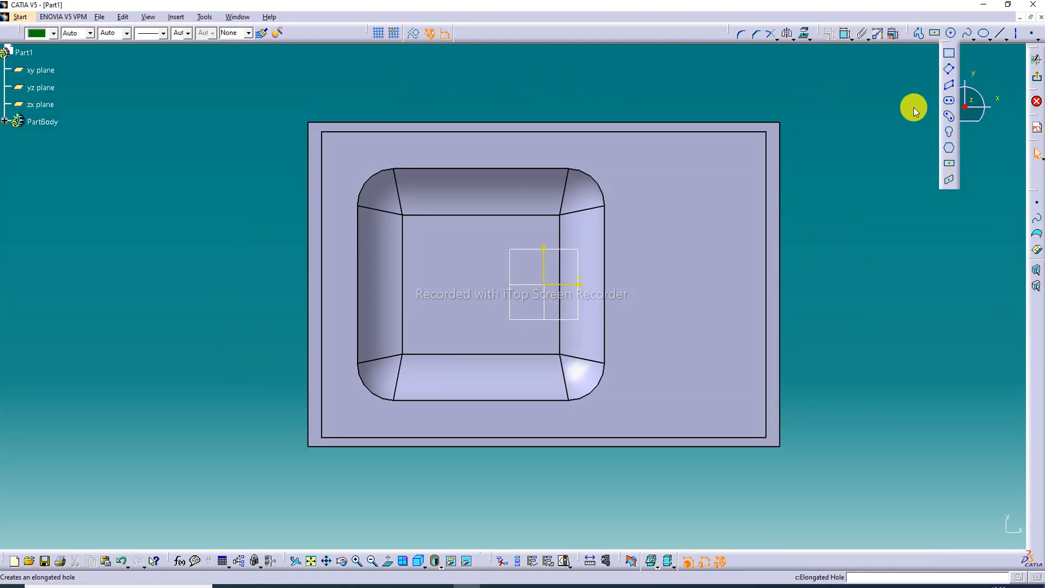
click(673, 167)
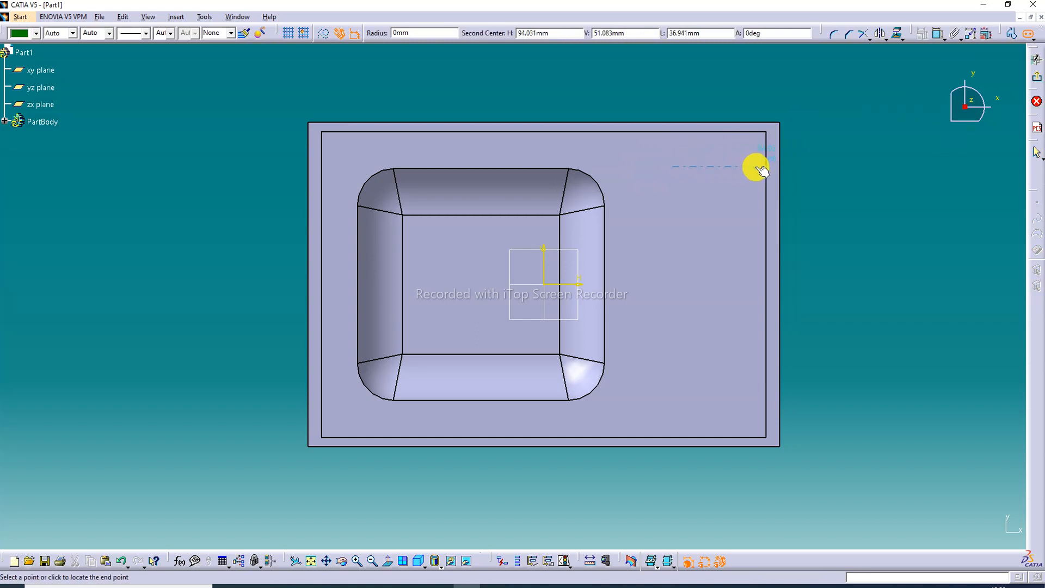
click(759, 167)
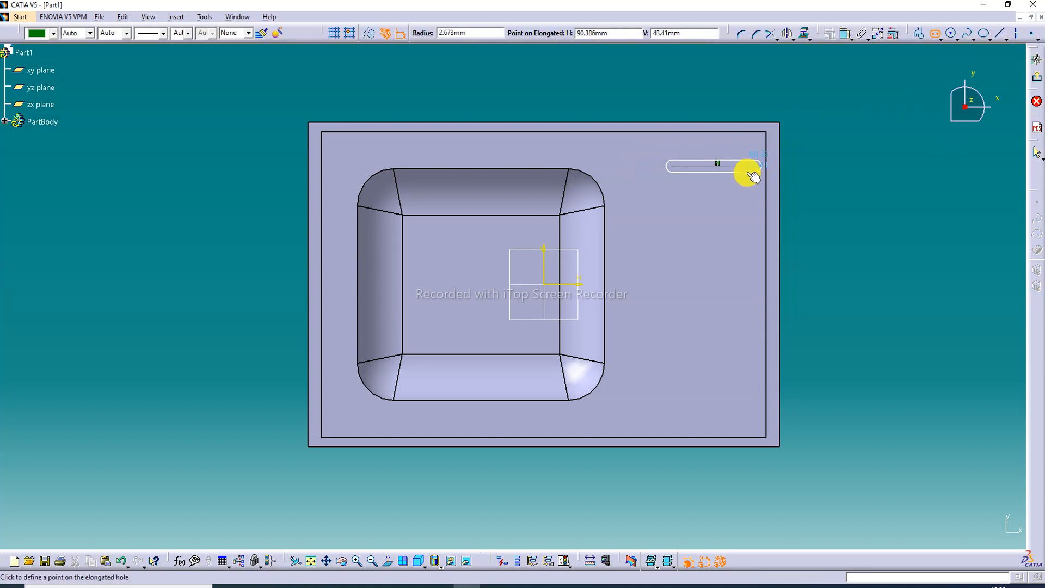
click(754, 174)
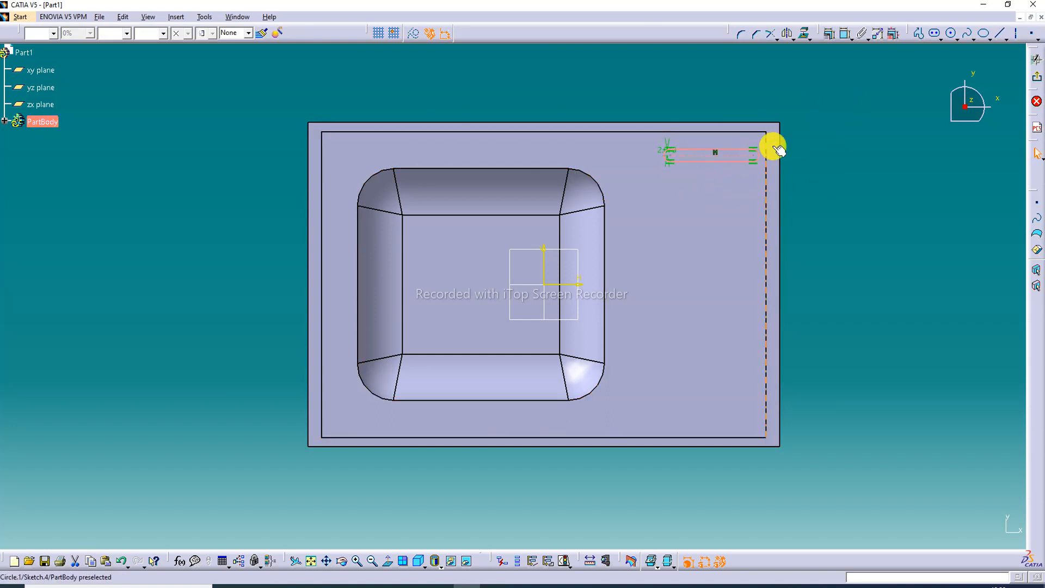
Duplicate the elongated hole by translation straight down the recessed face with 10 instances spaced about 11.4 mm apart
click(844, 38)
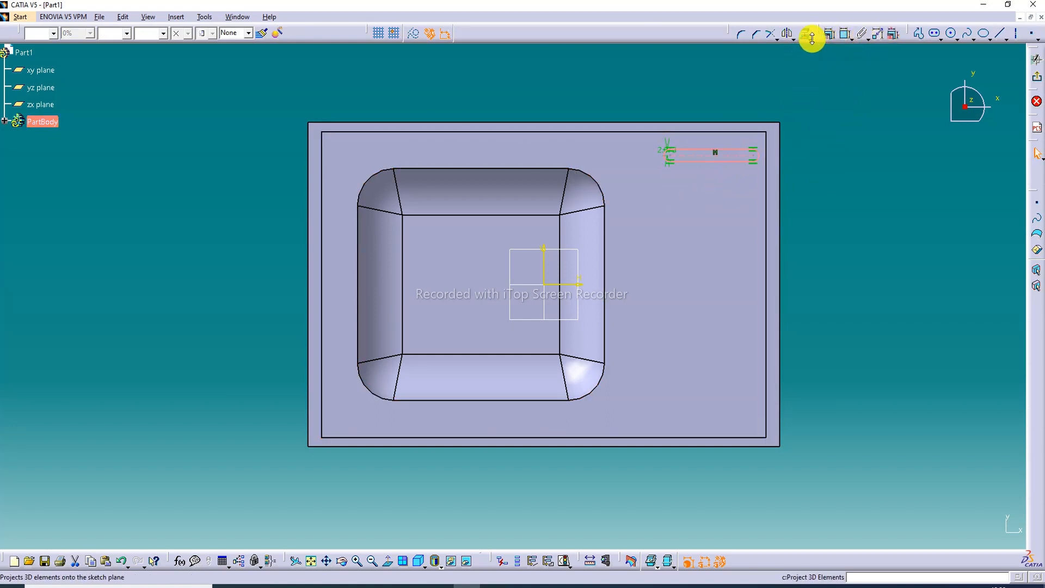
click(793, 38)
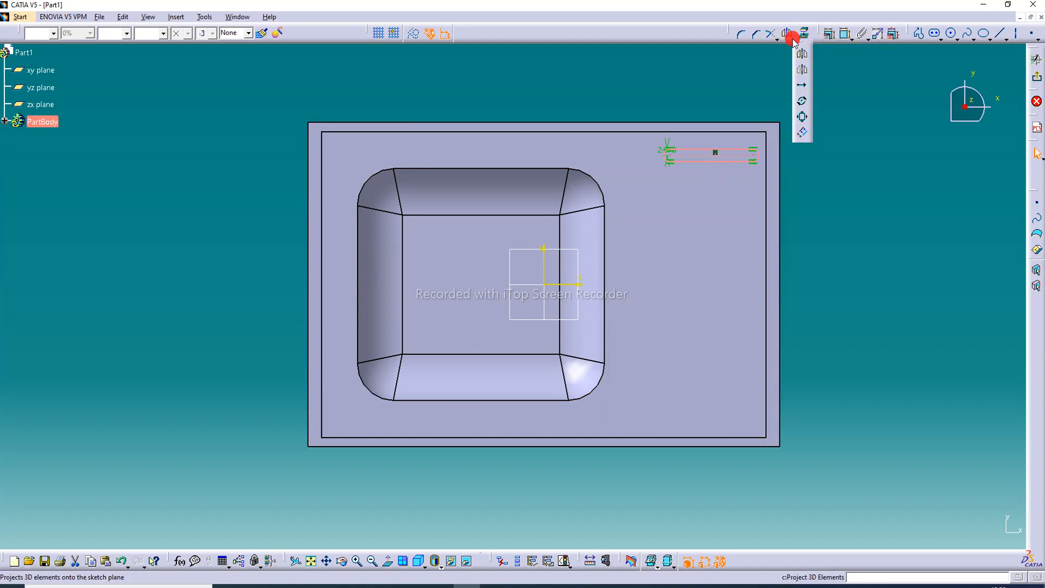
click(803, 89)
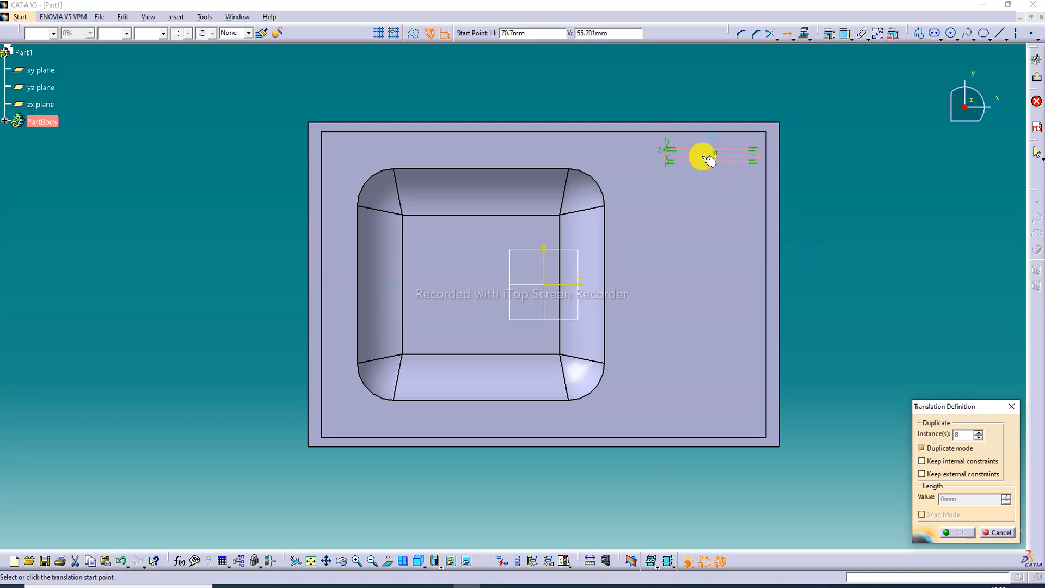
click(709, 160)
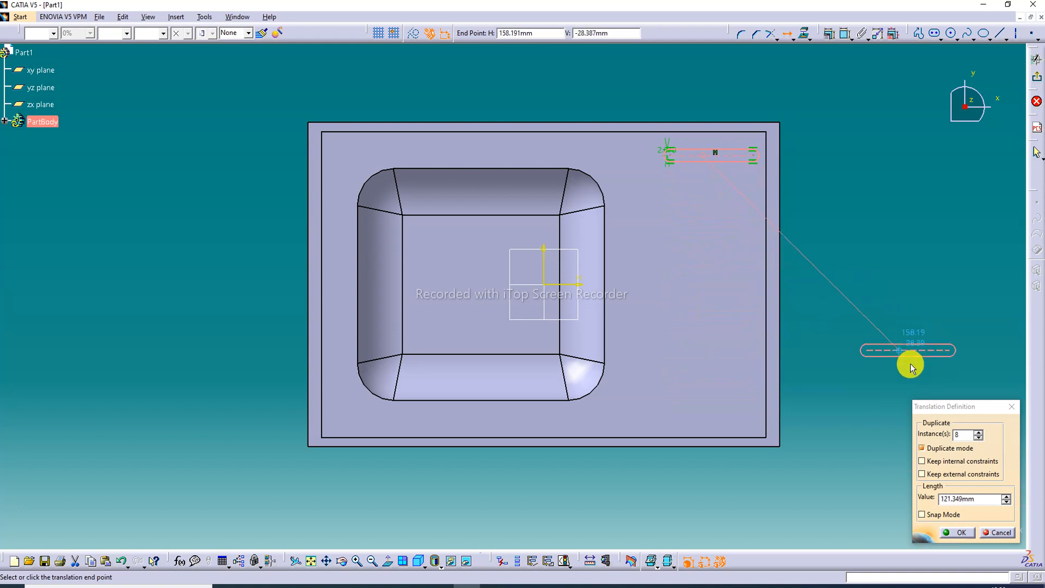
click(978, 432)
click(979, 432)
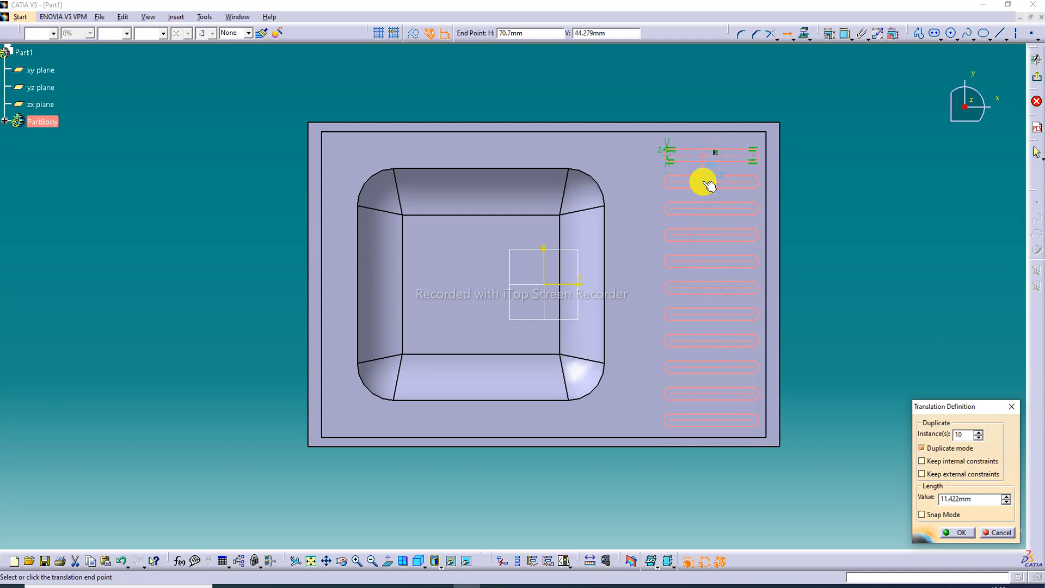
click(701, 176)
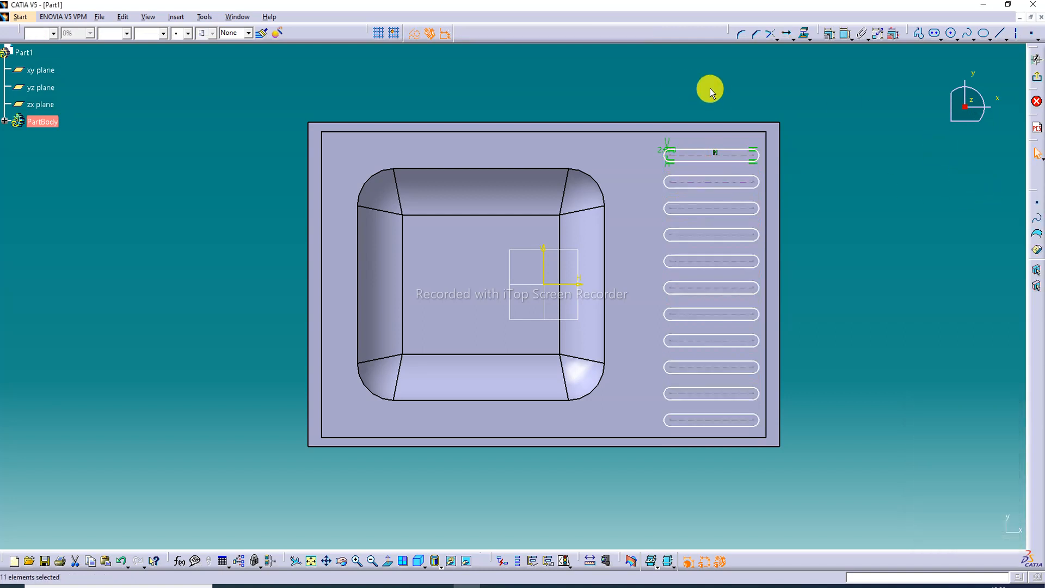
Exit the sketch and cut the row of slots as a 6 mm deep pocket with its direction reversed
click(1029, 109)
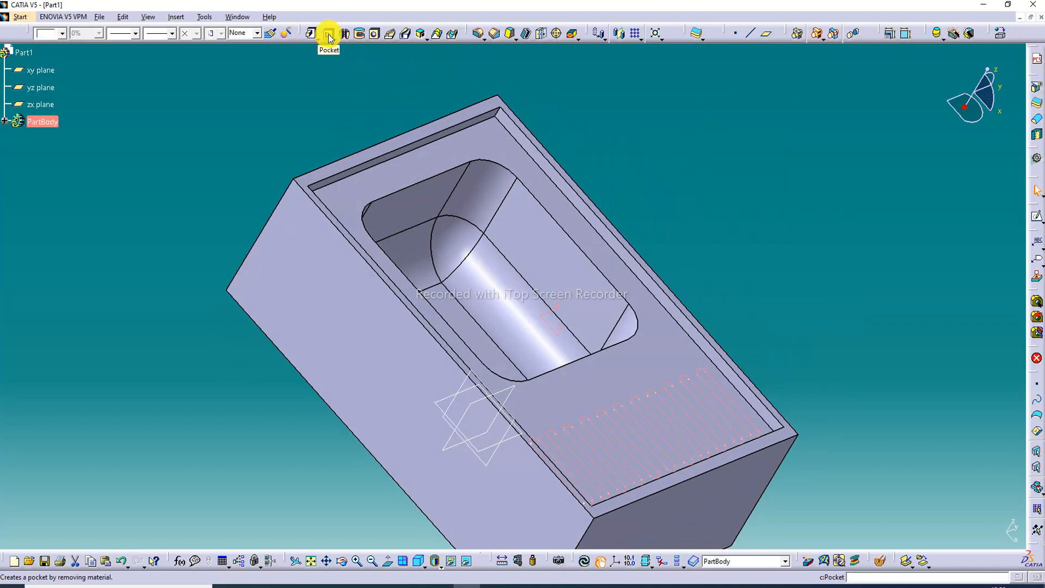
click(329, 36)
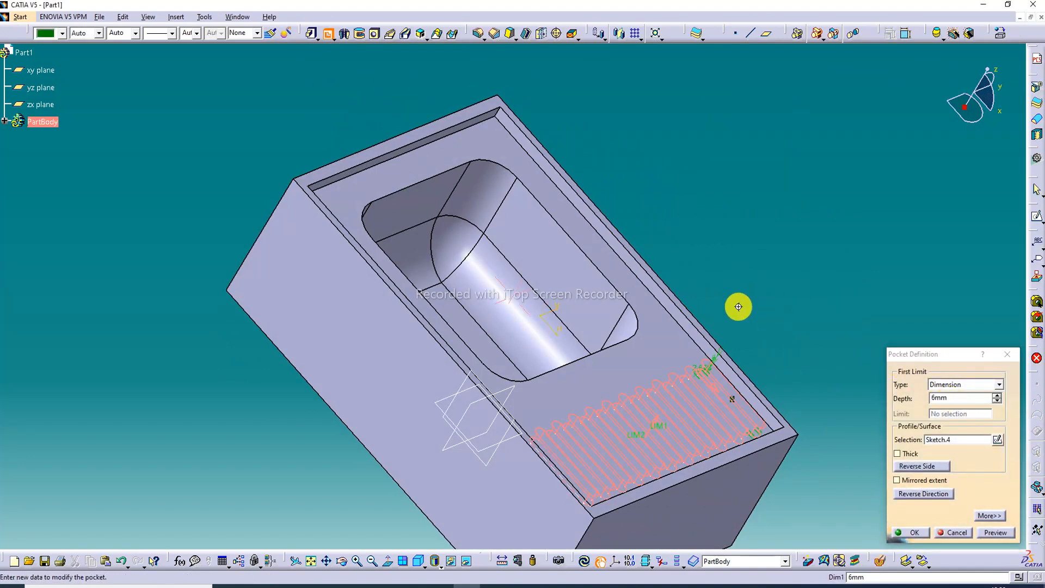
middle_drag(737, 306, 626, 233)
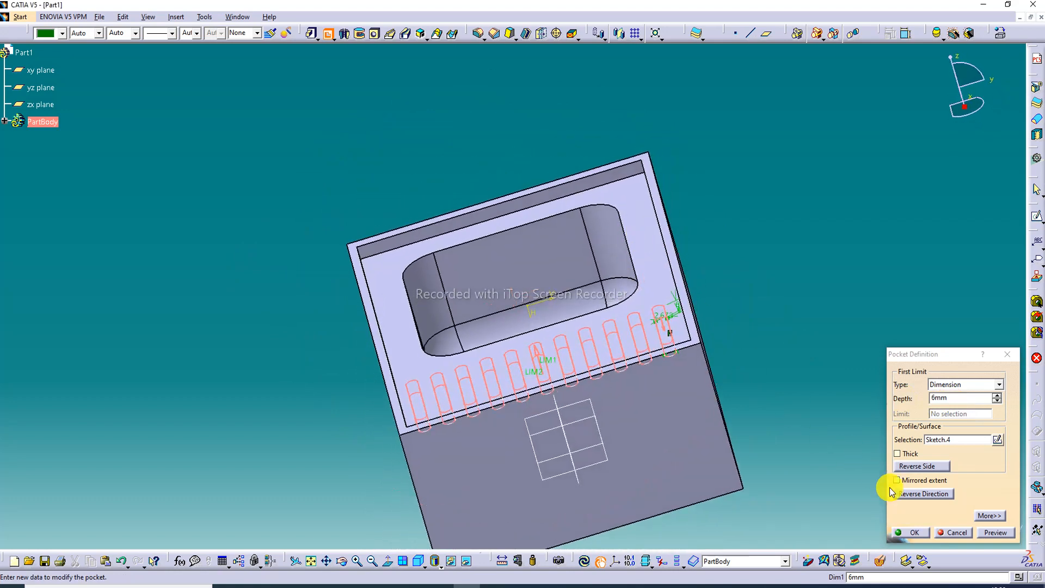
click(916, 495)
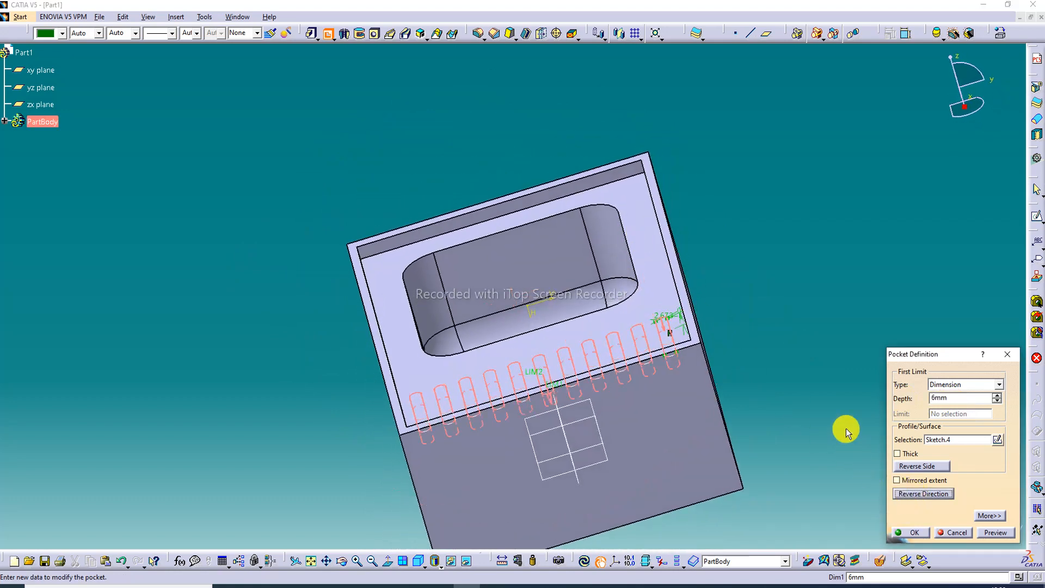
middle_drag(795, 414, 829, 233)
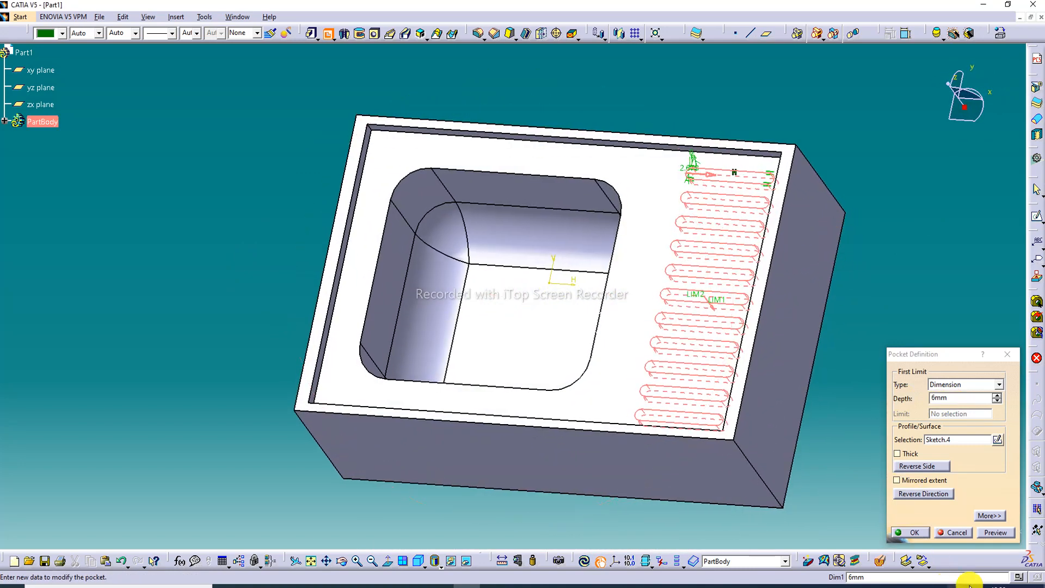
click(992, 533)
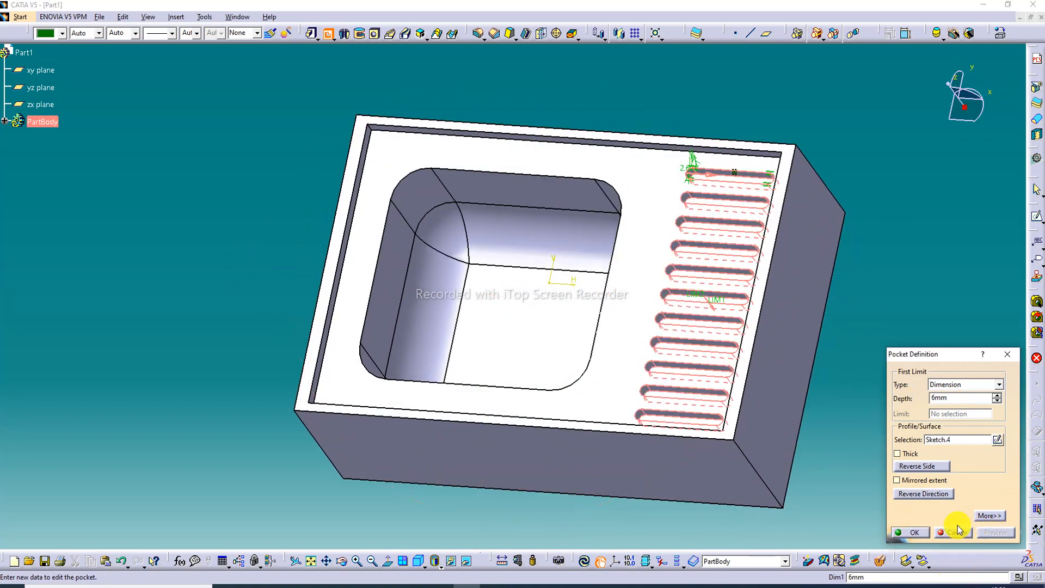
click(927, 534)
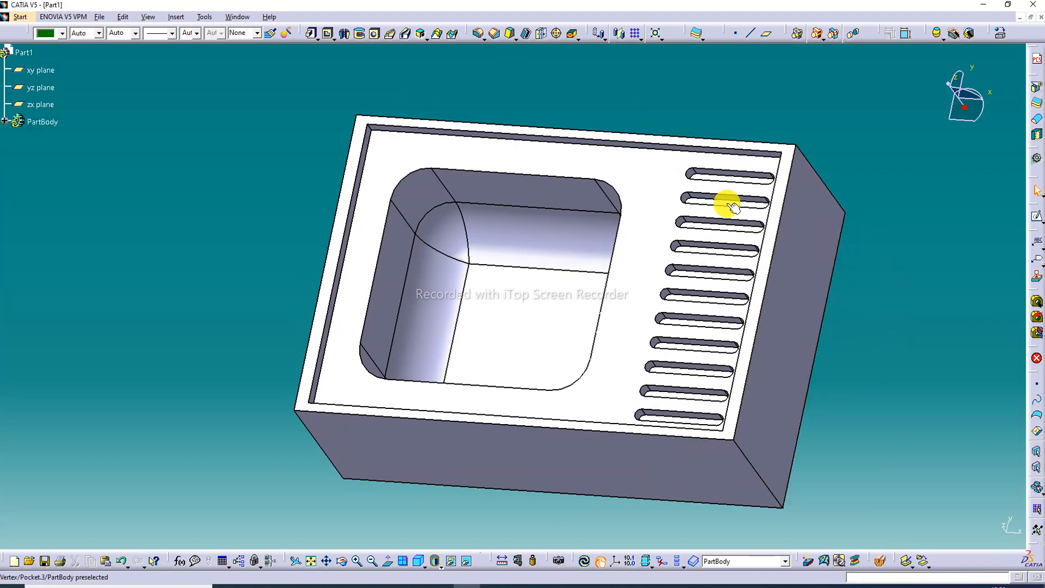
middle_drag(690, 224, 770, 223)
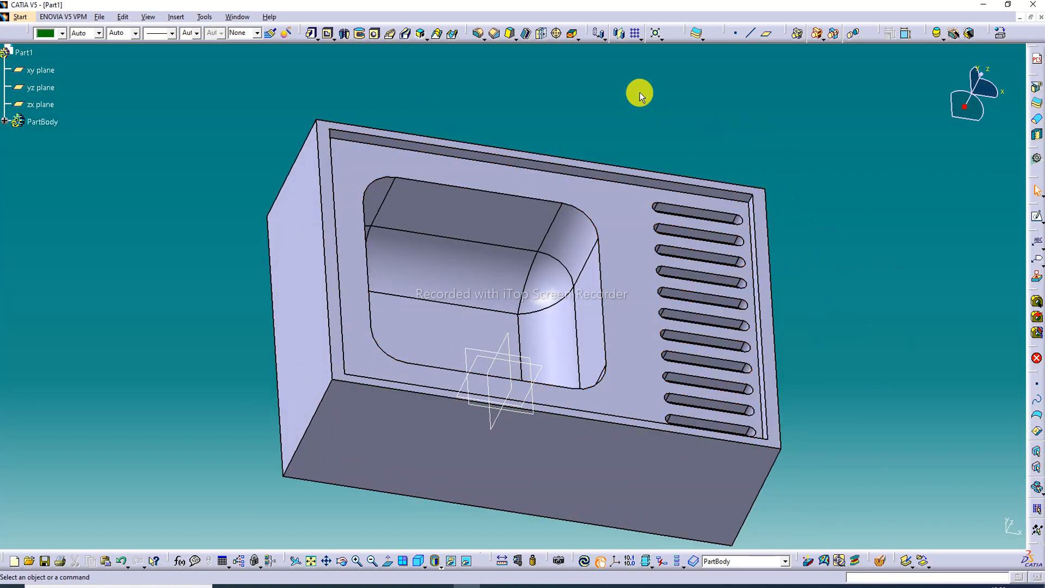
click(479, 35)
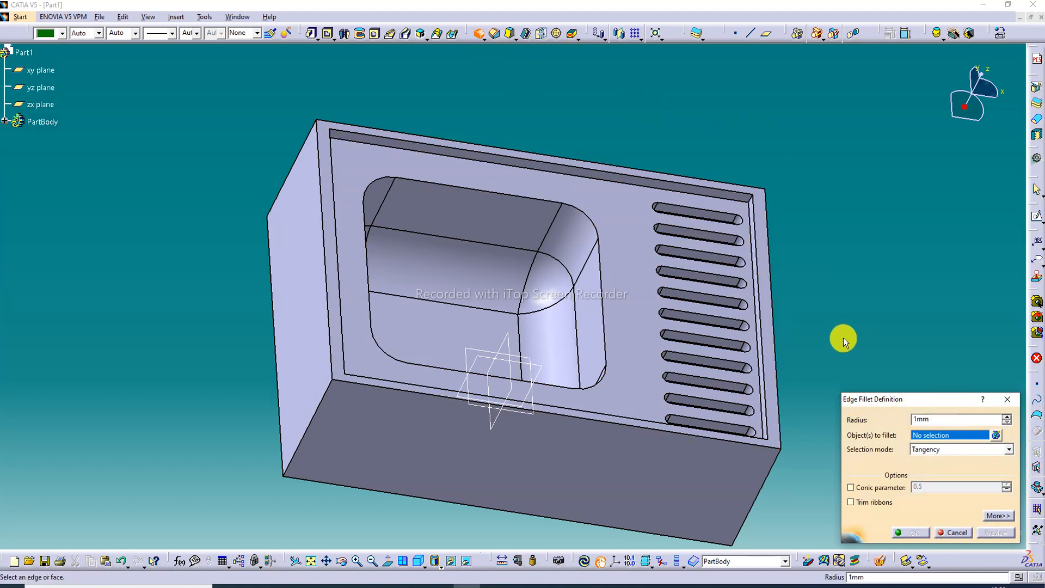
click(694, 209)
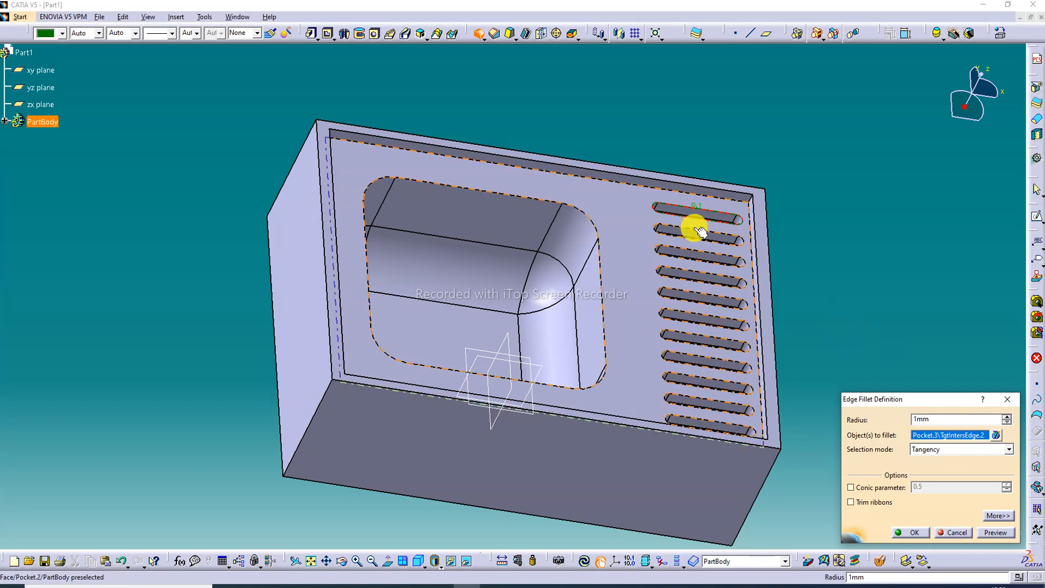
click(699, 230)
click(701, 258)
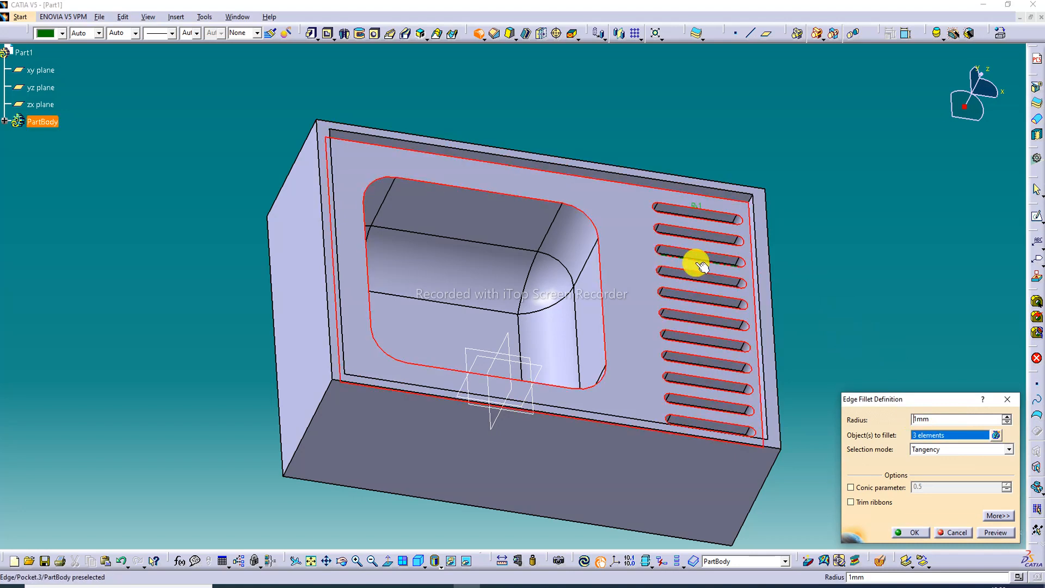
click(826, 230)
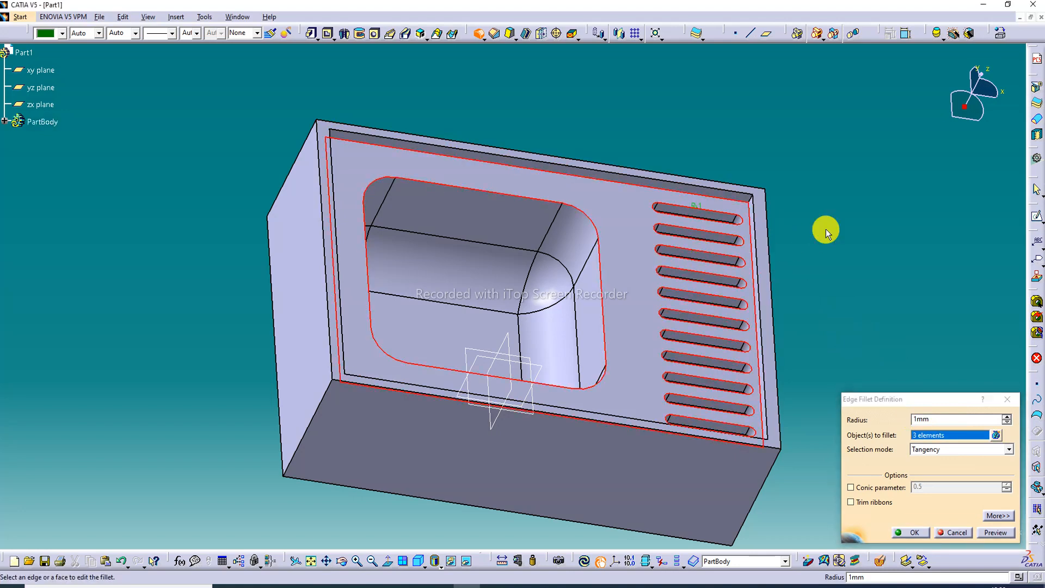
click(1005, 399)
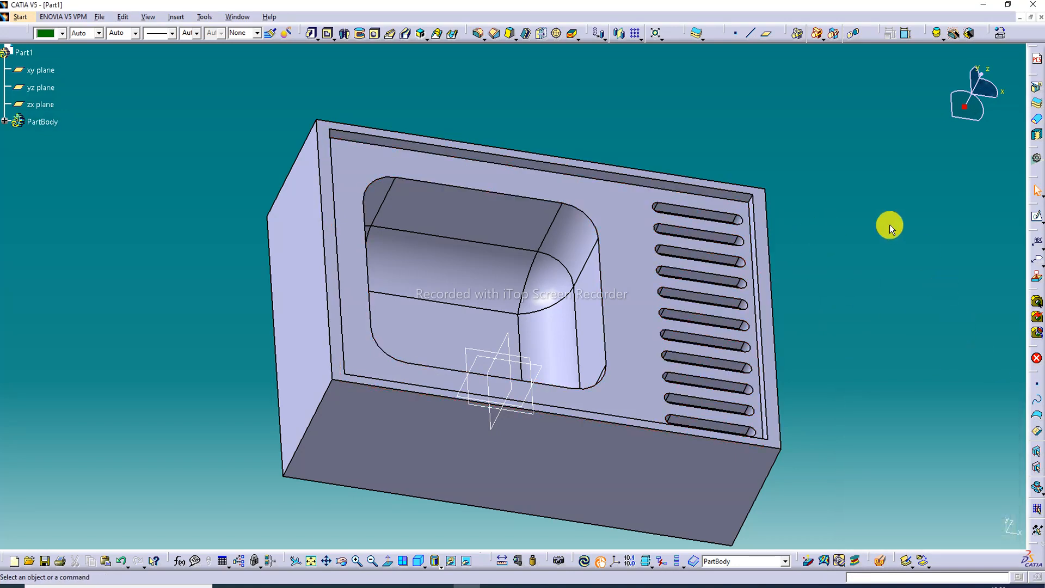
Start an edge fillet with a radius of 1 mm
click(482, 35)
text(1mm)
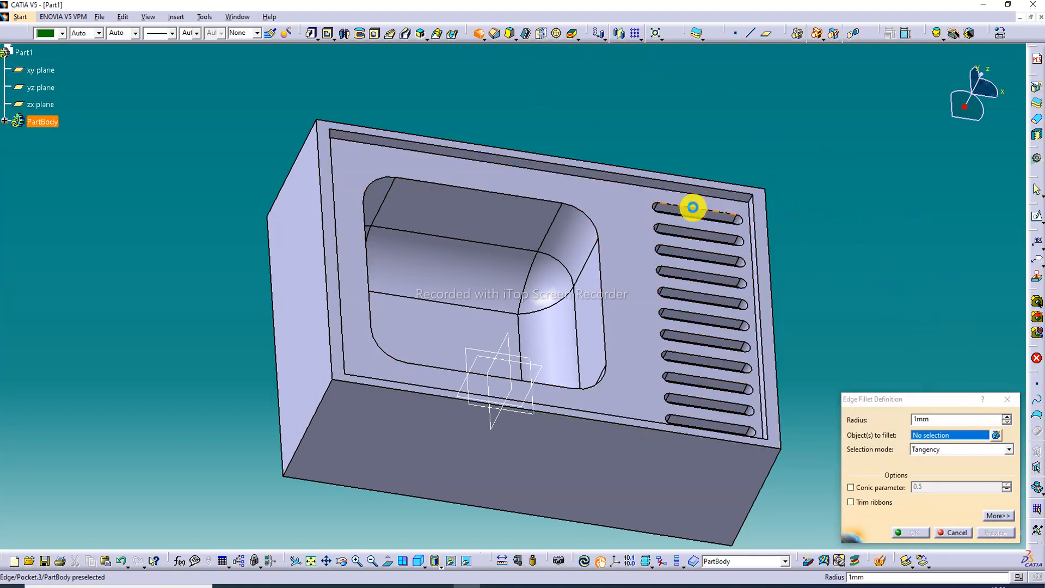
click(694, 210)
click(705, 235)
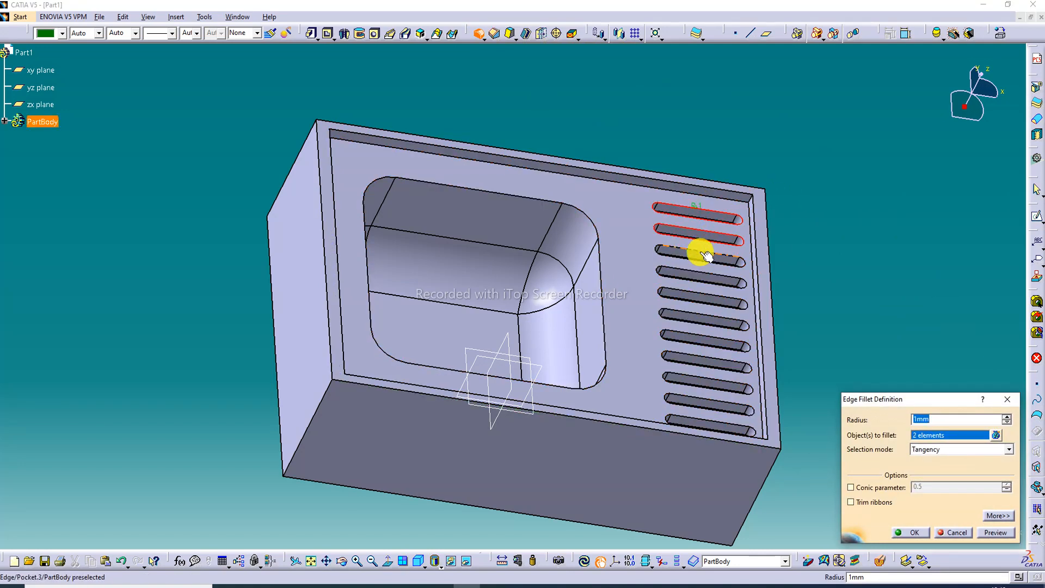
click(703, 255)
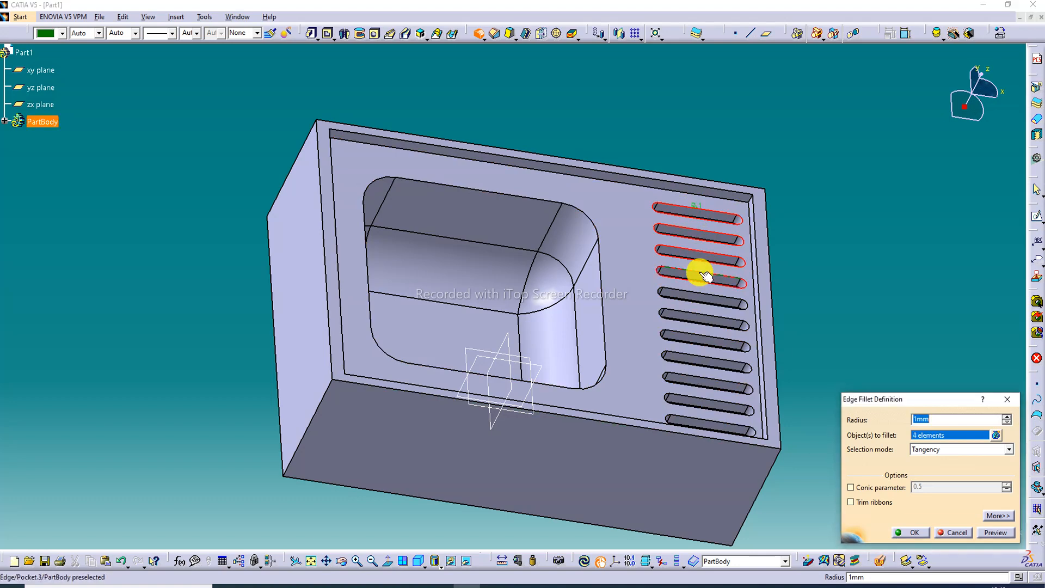
click(698, 297)
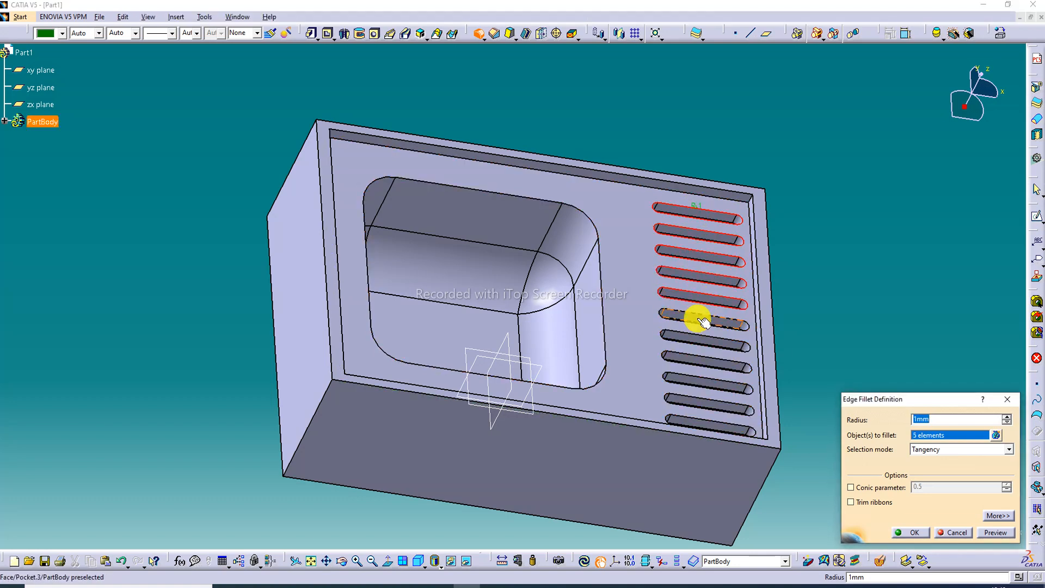
click(702, 320)
click(709, 343)
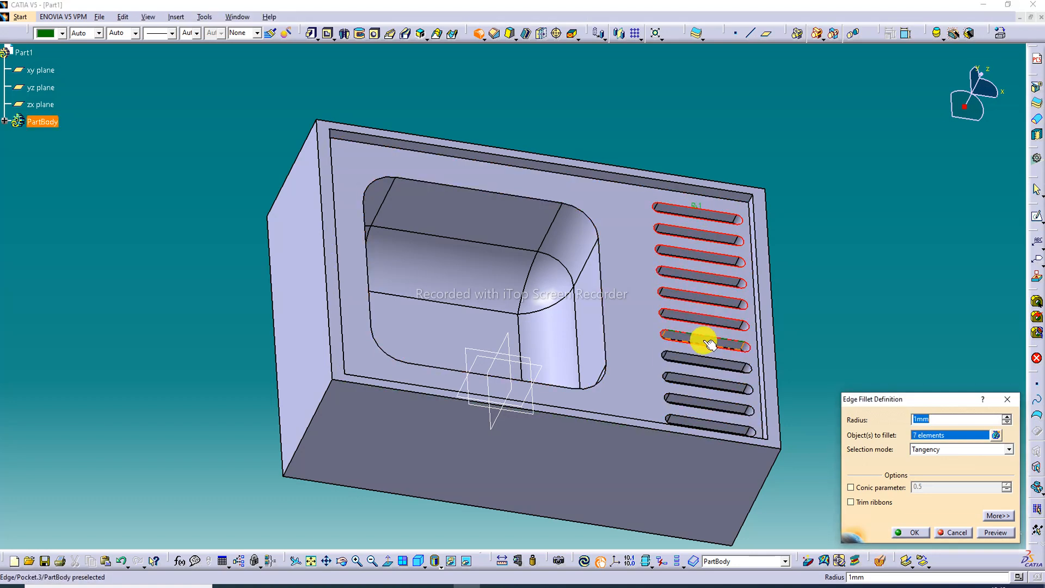
click(704, 356)
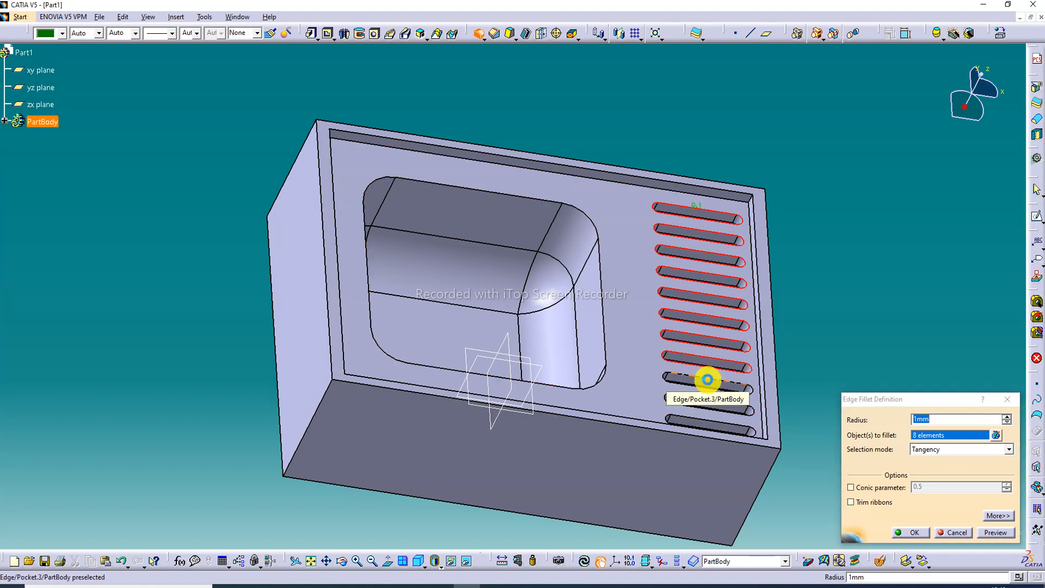
click(707, 380)
click(717, 403)
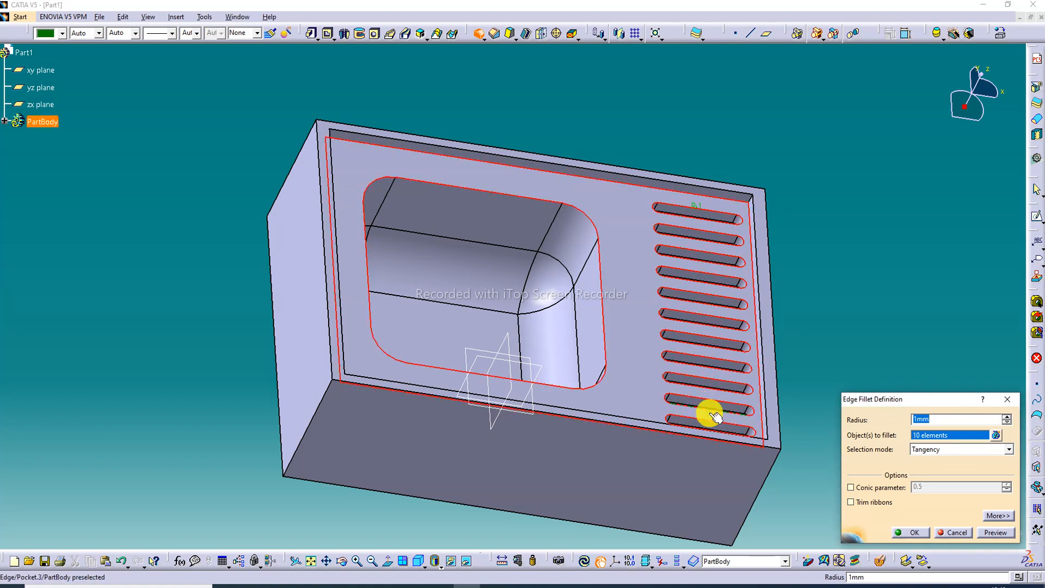
right_click(935, 440)
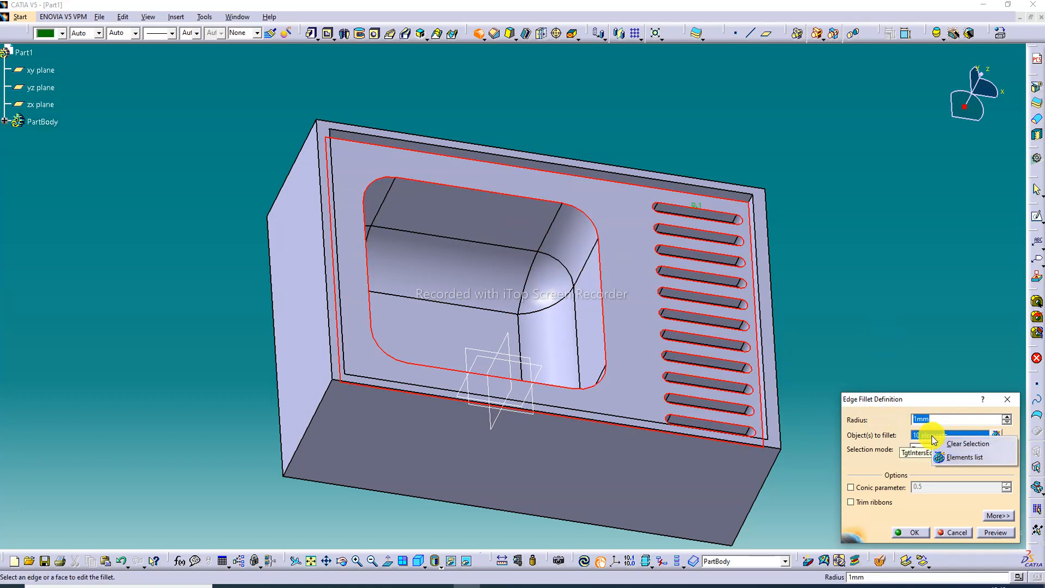
click(979, 446)
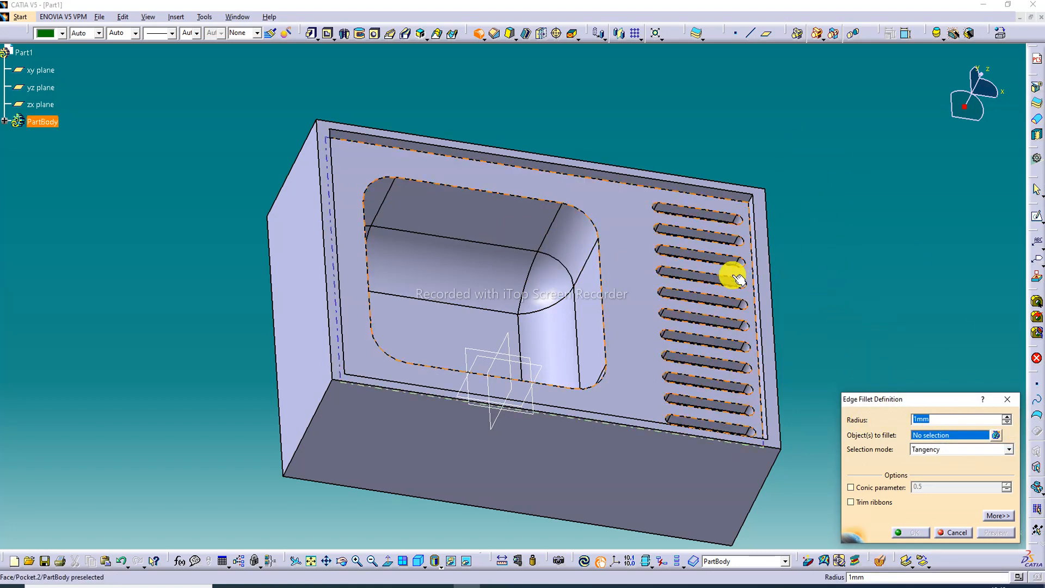
Fillet the upper rim edges of all eleven drain slots with a radius of 1 mm
middle_drag(696, 240, 687, 229)
middle_drag(626, 263, 542, 244)
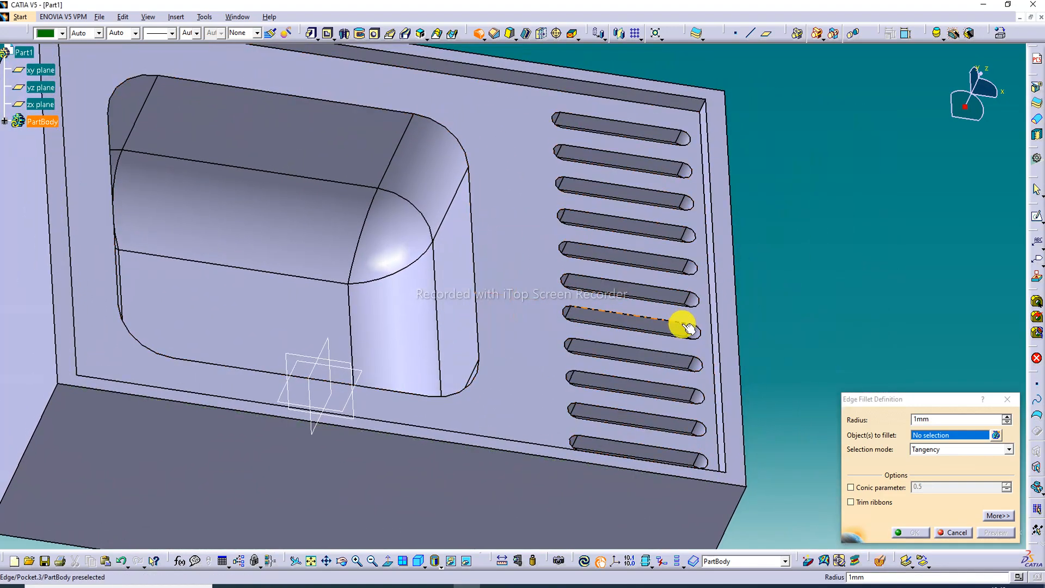
click(635, 124)
click(635, 158)
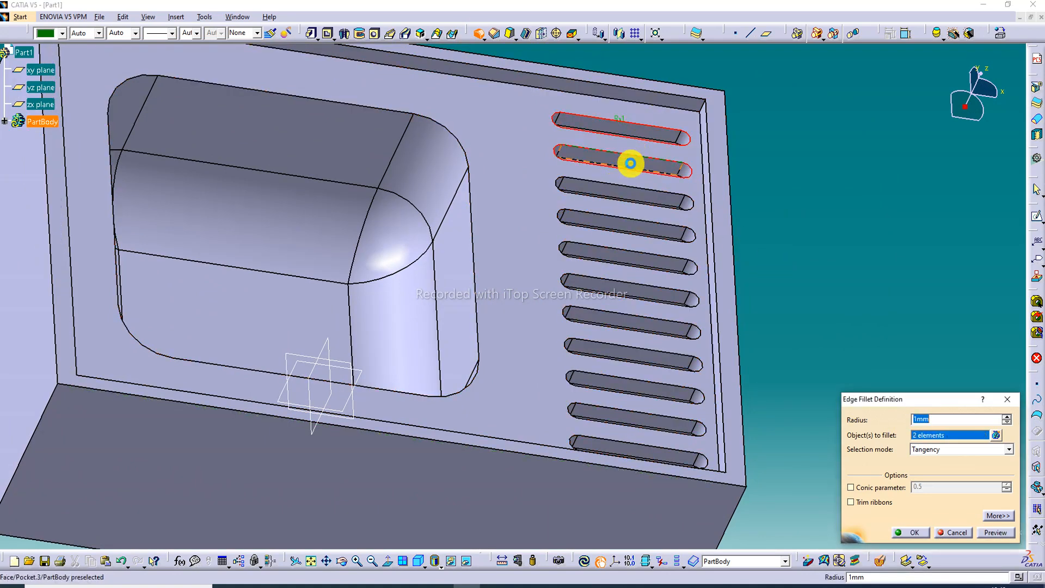
click(635, 189)
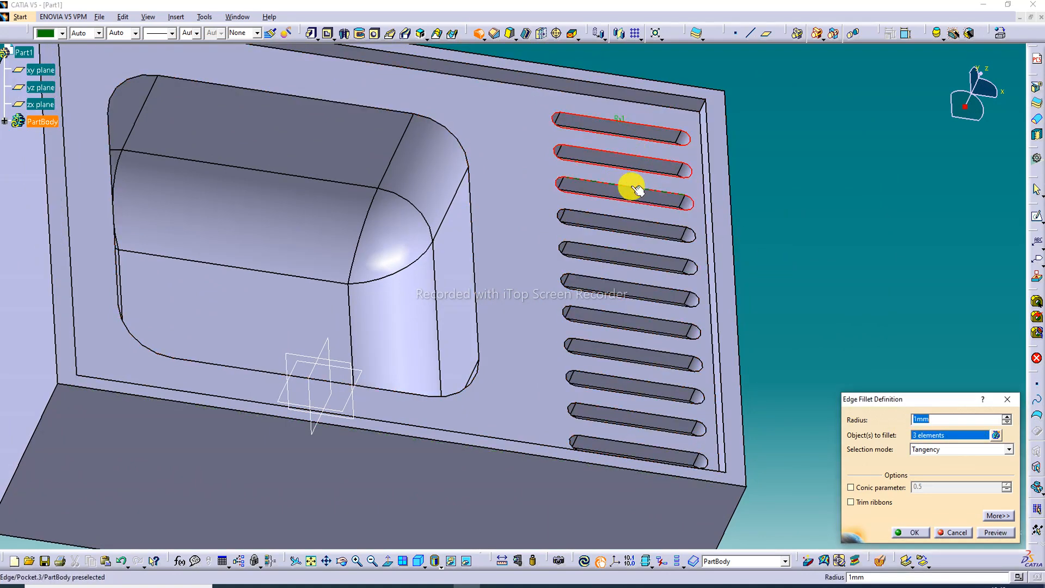
click(622, 217)
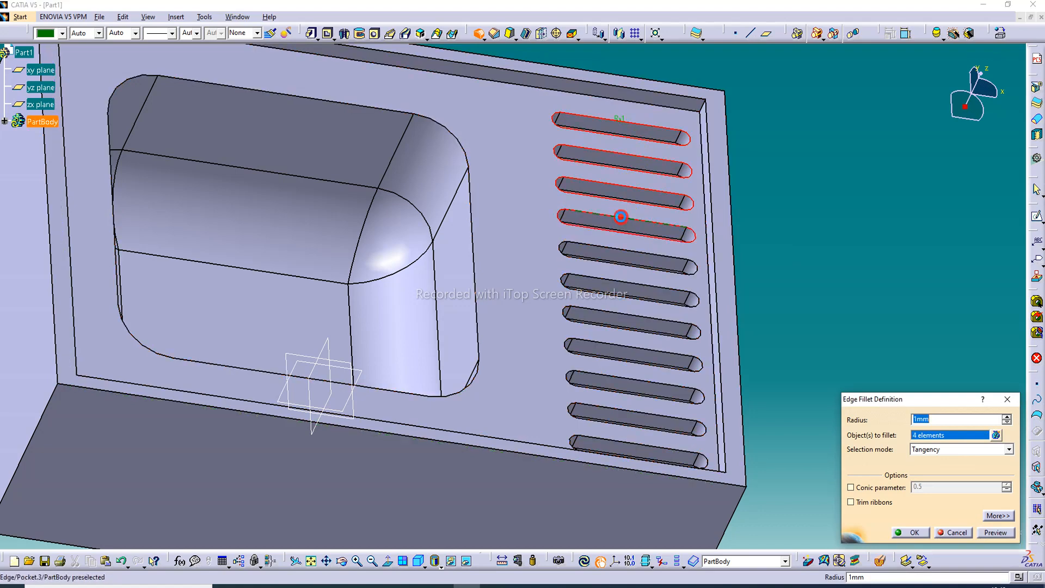
click(623, 253)
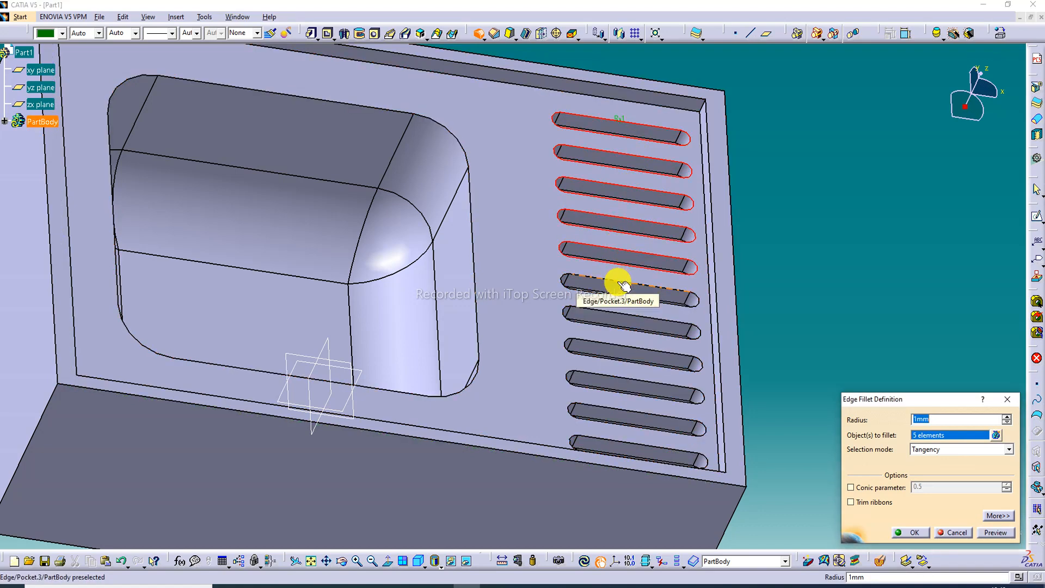
click(622, 283)
click(620, 312)
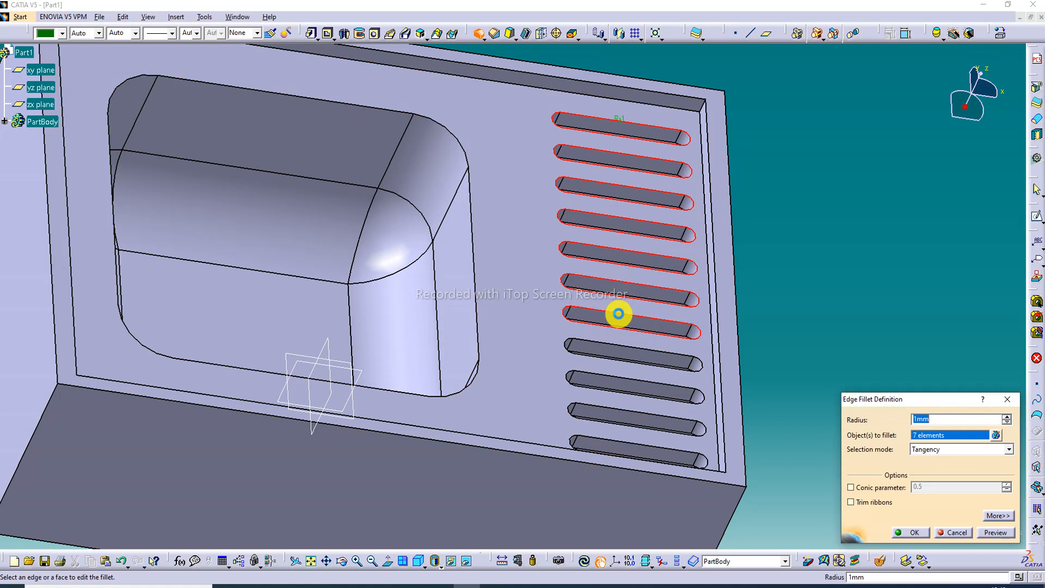
click(619, 346)
click(612, 378)
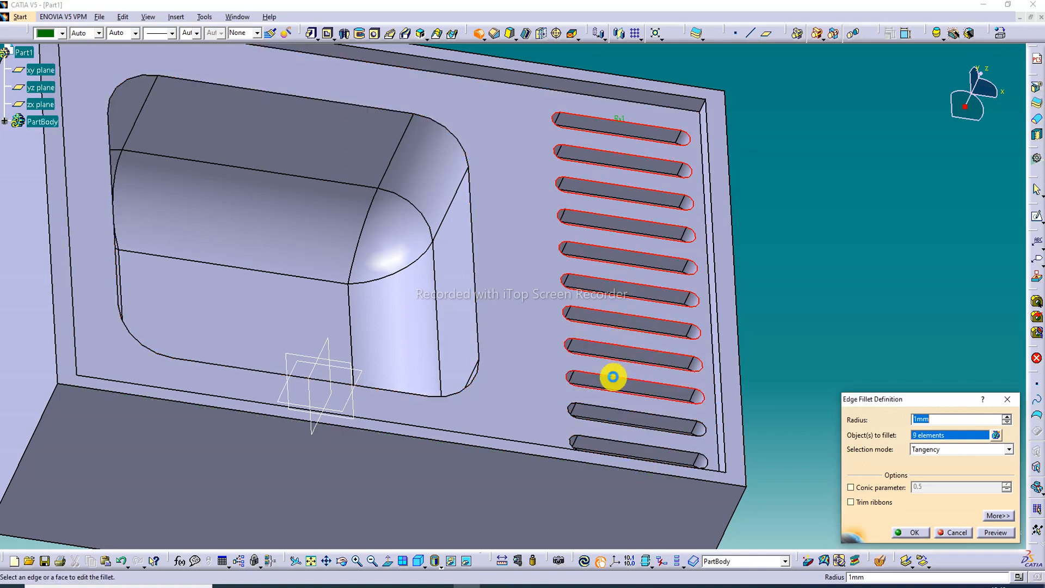
click(617, 412)
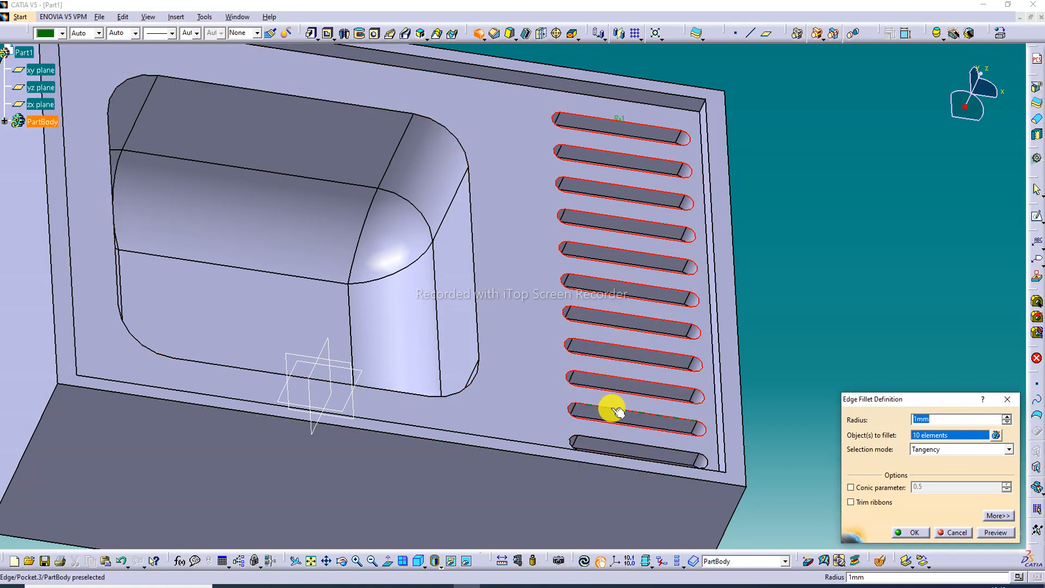
click(612, 441)
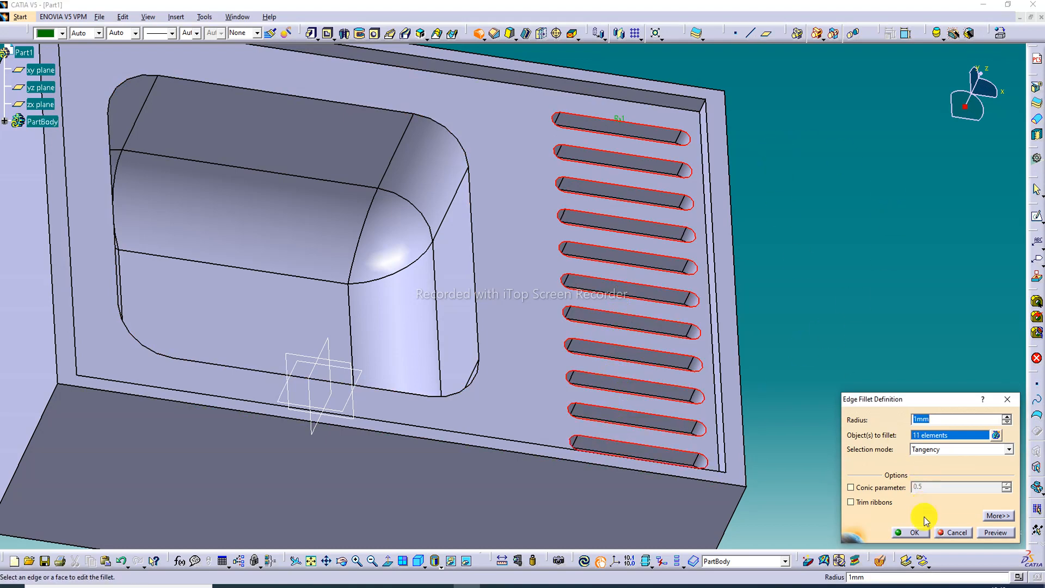
click(994, 533)
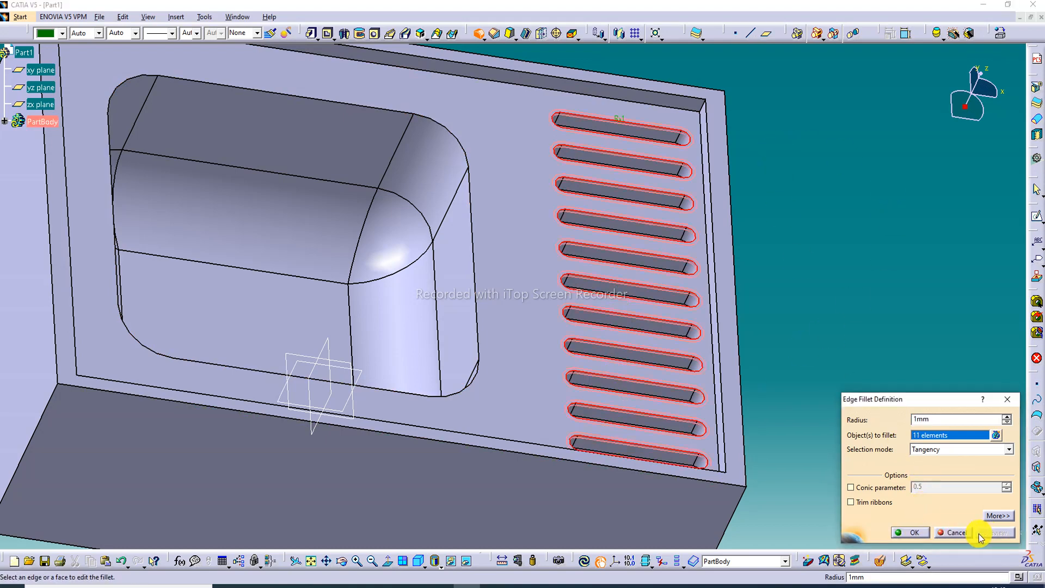
click(913, 533)
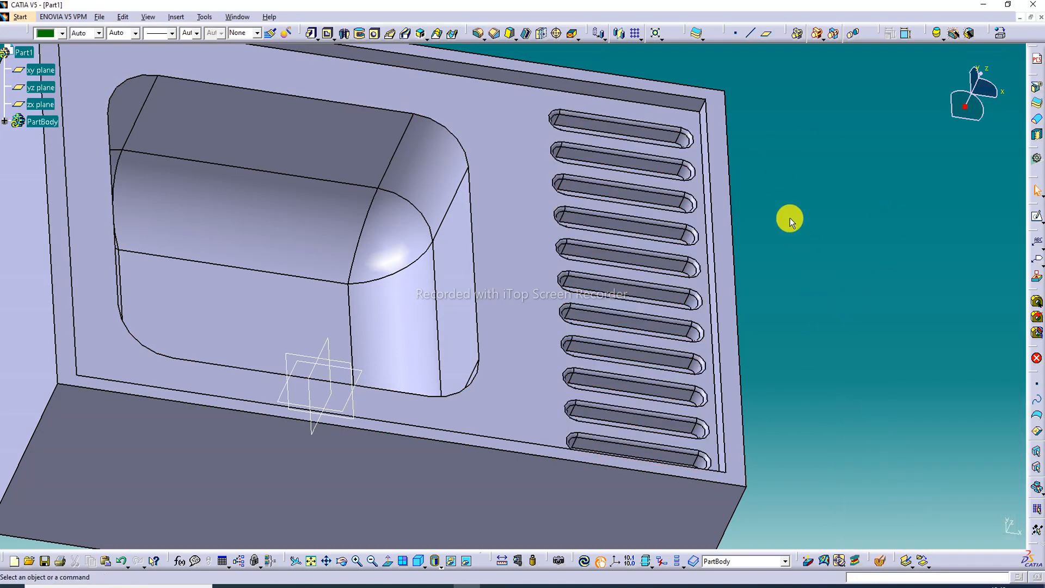
Set the radius of the drain slots' rim fillet to 1.5 mm
double_click(648, 123)
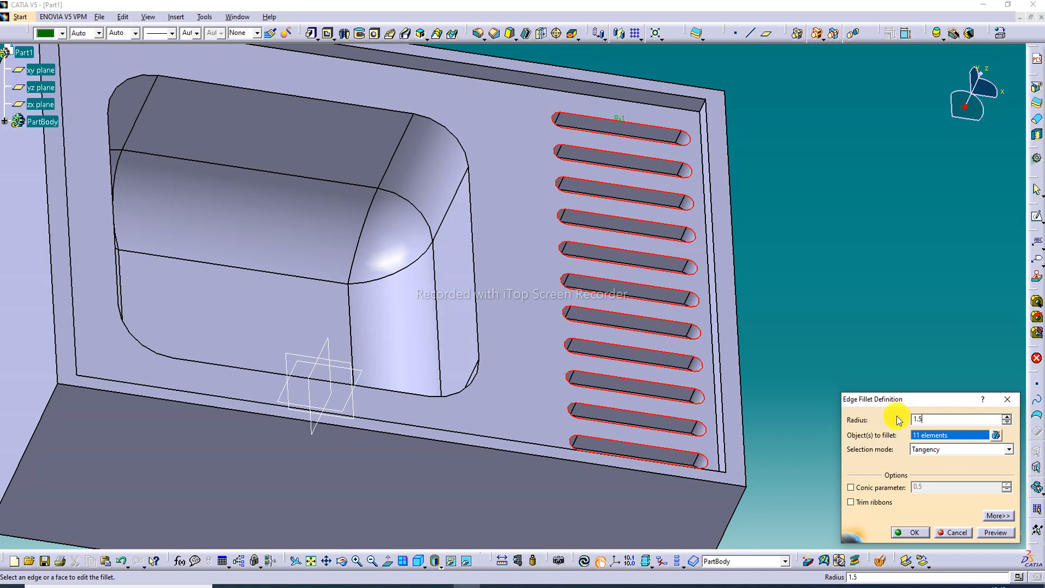
click(988, 534)
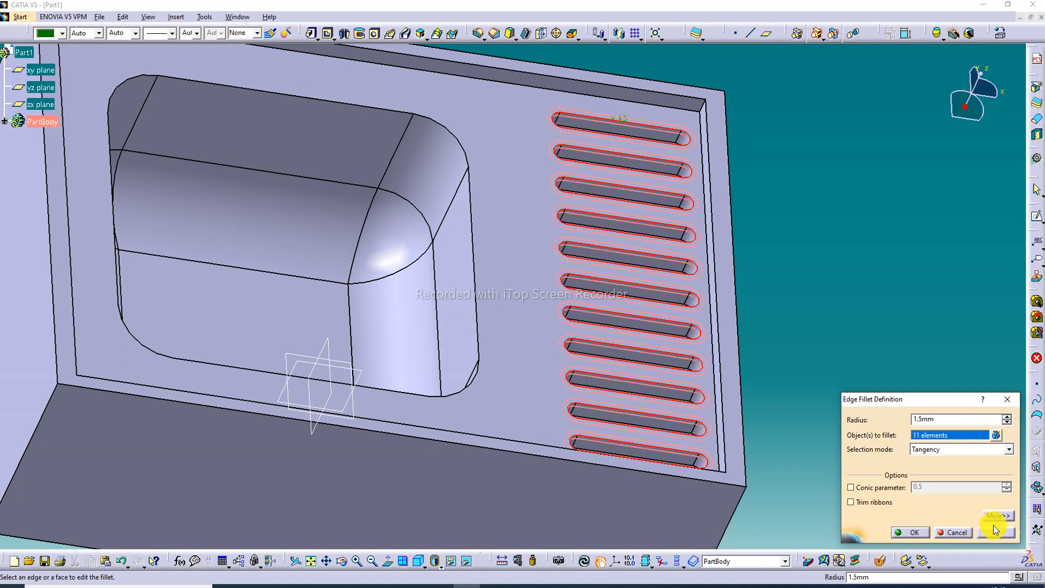
click(909, 532)
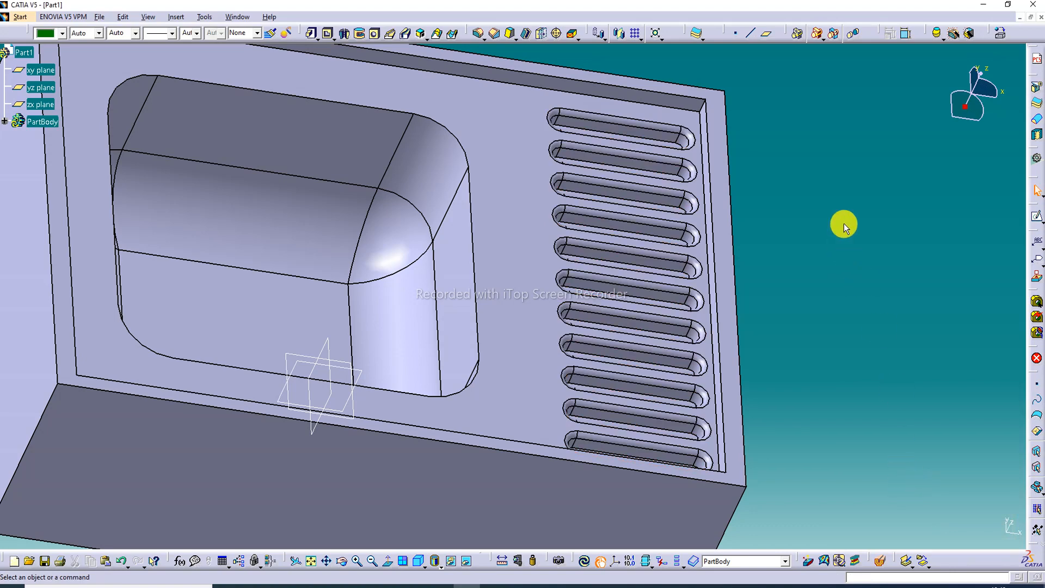
Apply a 1 mm edge fillet around the floor faces of all eleven drain slots
click(484, 38)
click(490, 48)
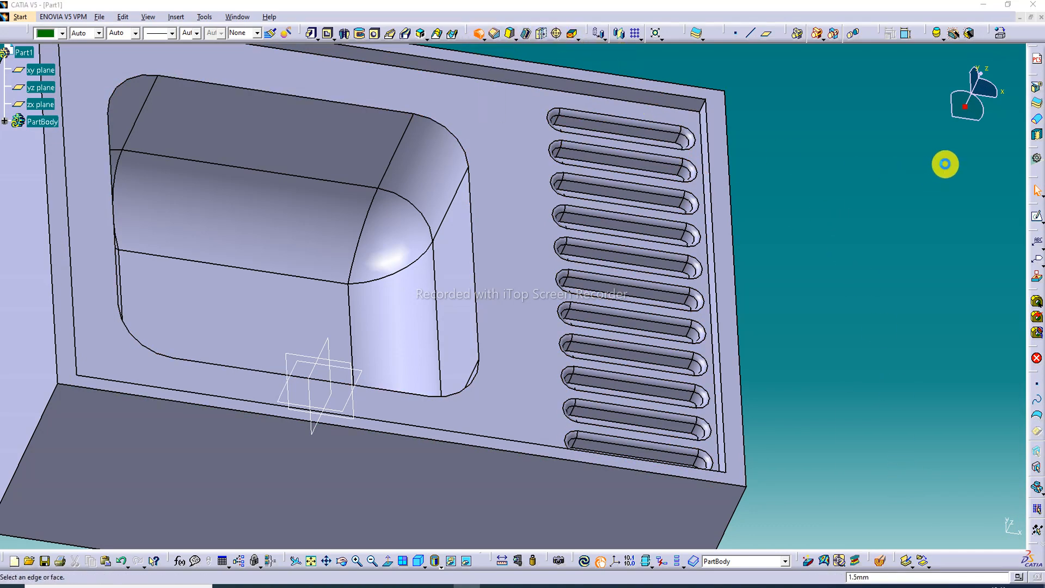
double_click(935, 420)
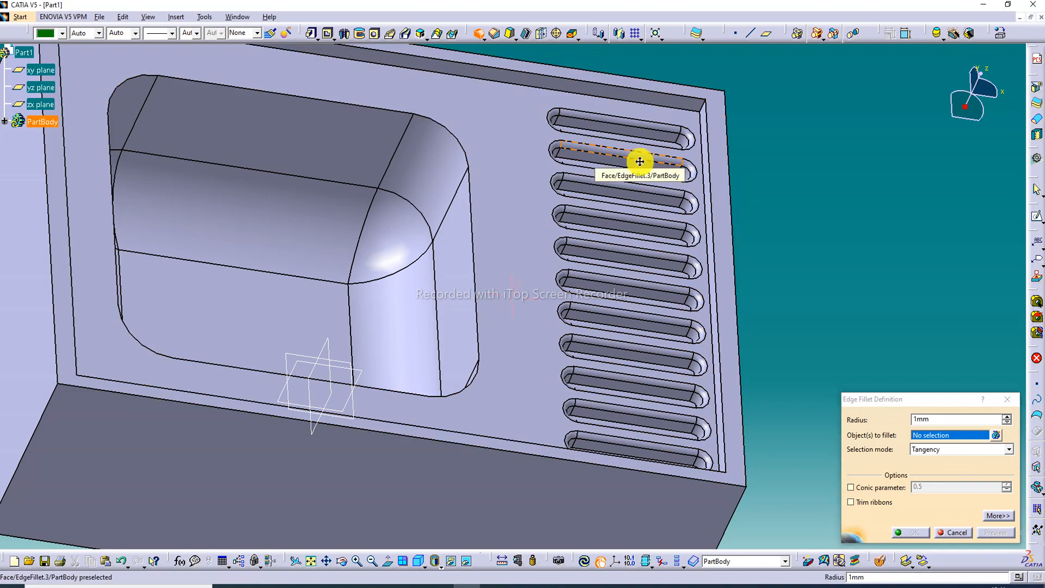
middle_drag(637, 161, 632, 233)
click(689, 104)
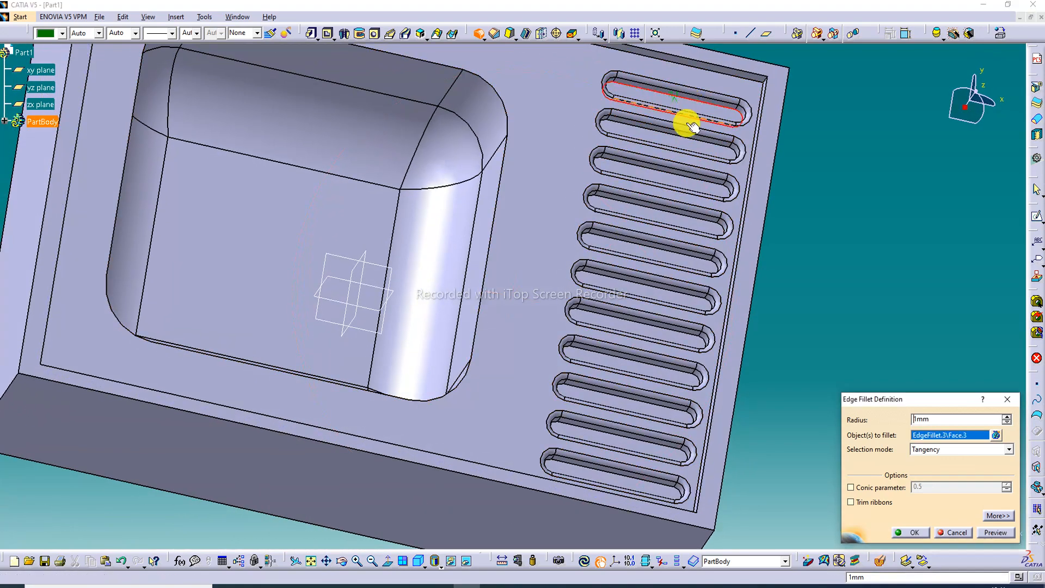
click(679, 140)
click(663, 173)
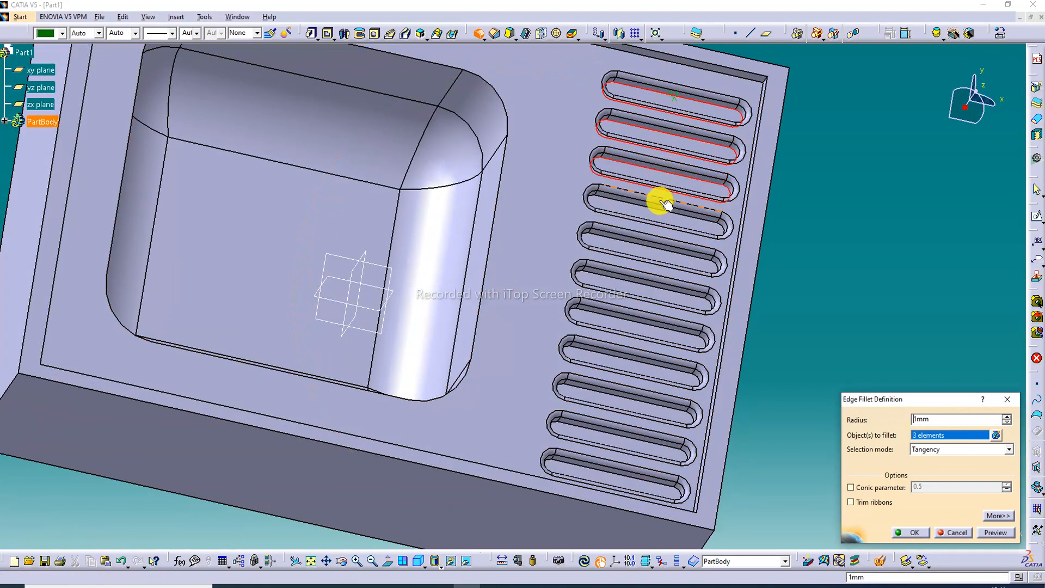
click(665, 218)
click(661, 254)
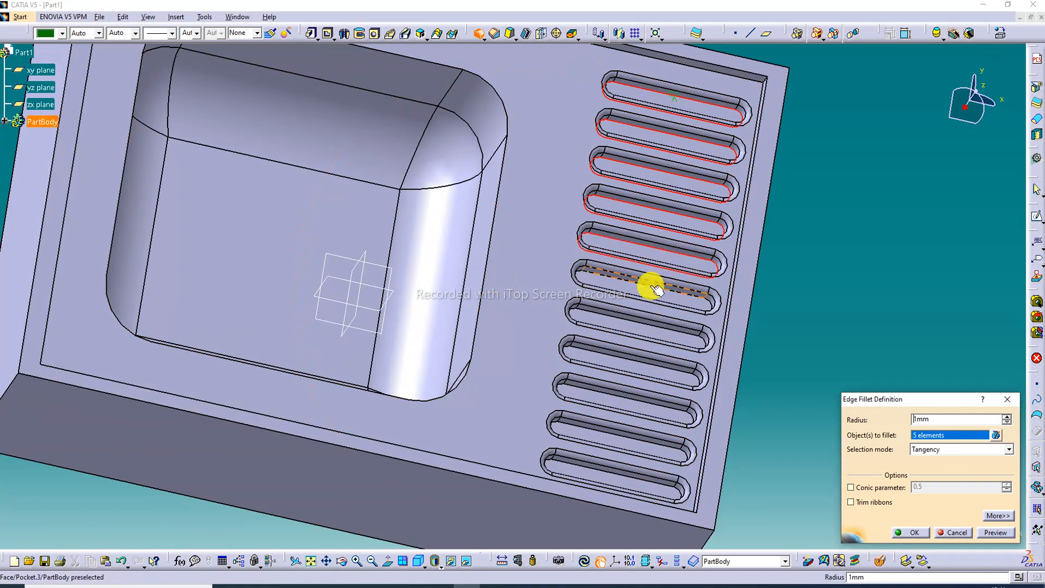
click(647, 286)
click(651, 347)
click(648, 356)
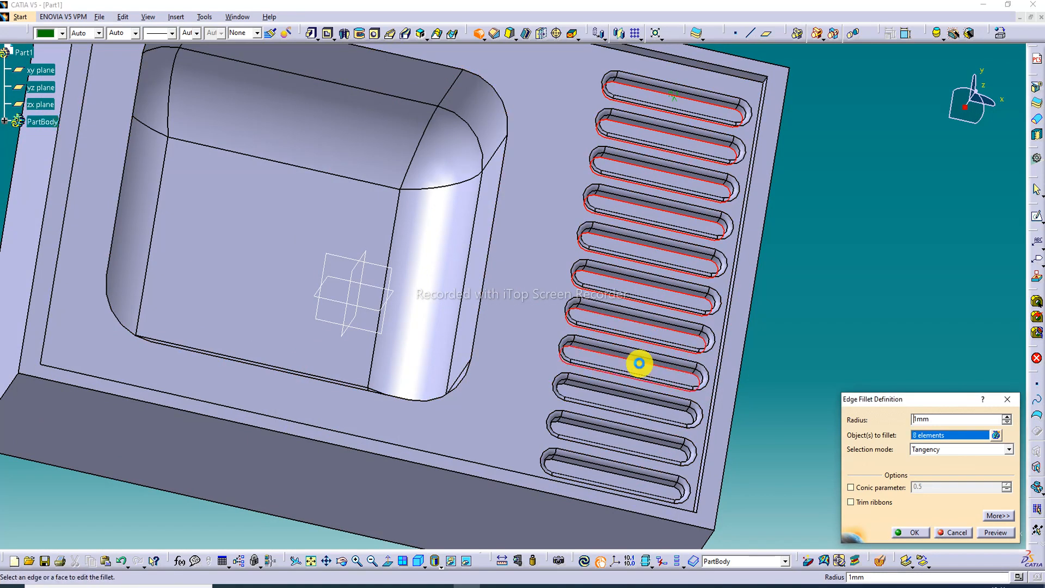
click(619, 437)
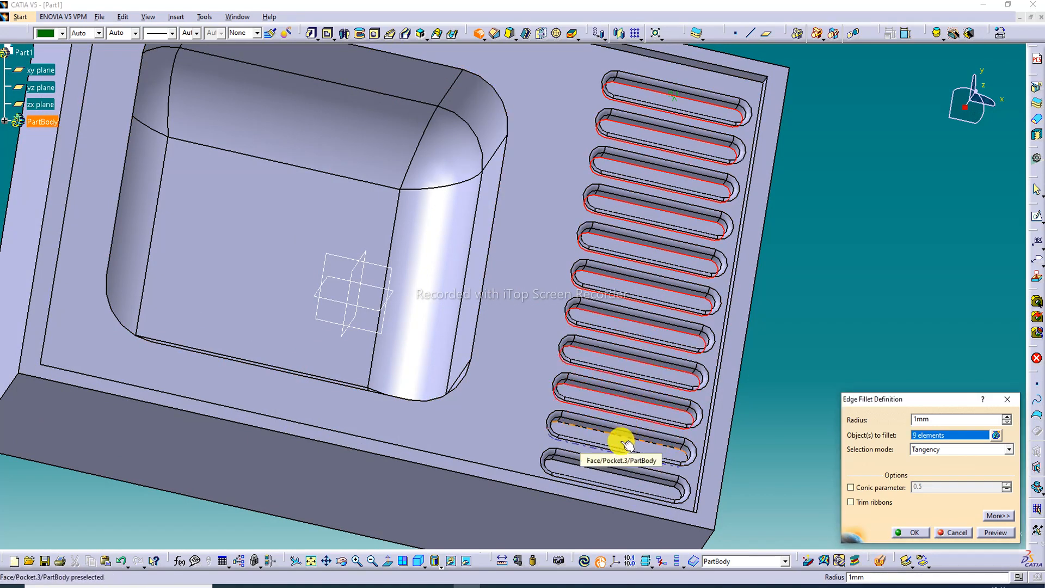
click(615, 483)
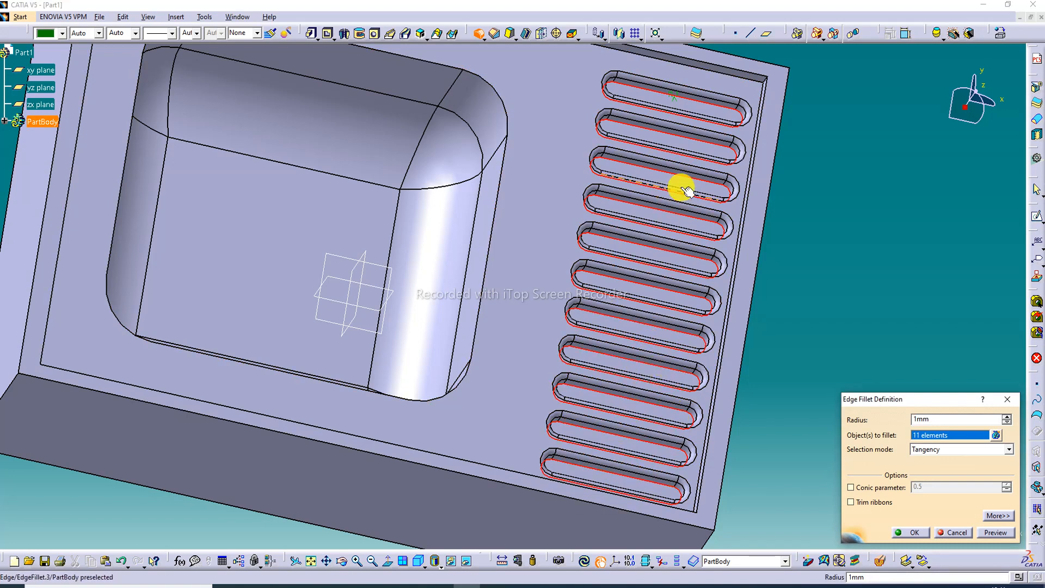
click(914, 532)
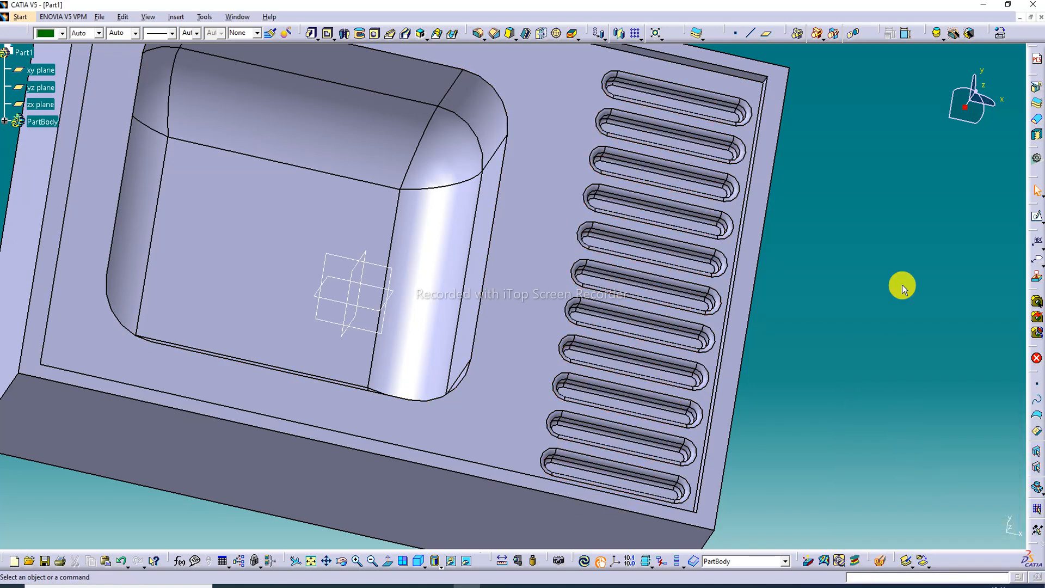
Sketch a circle near the centre of the basin floor for the drain hole and finish the sketch
middle_drag(864, 160, 588, 240)
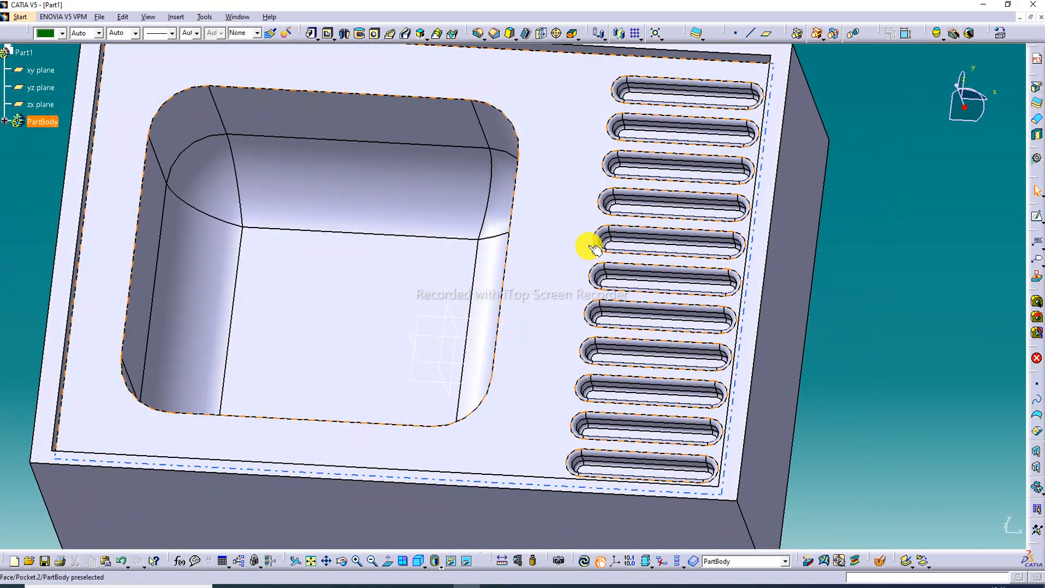
click(411, 271)
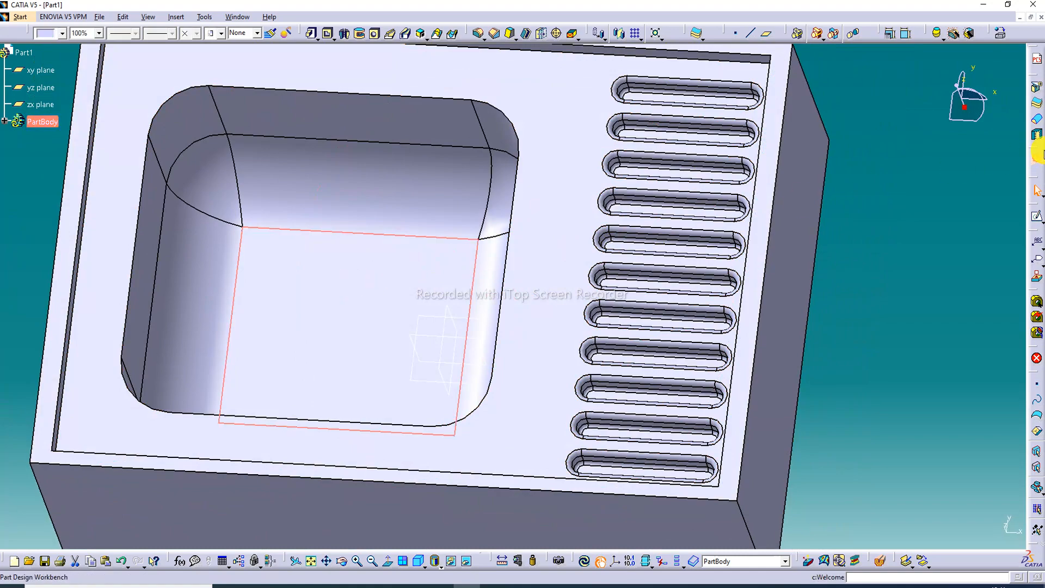
click(1036, 214)
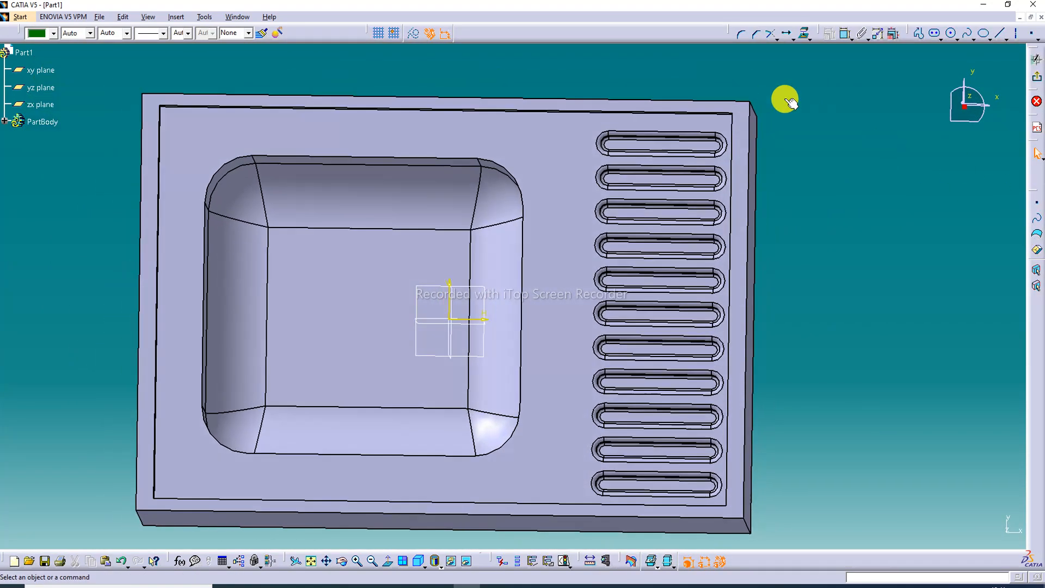
click(953, 36)
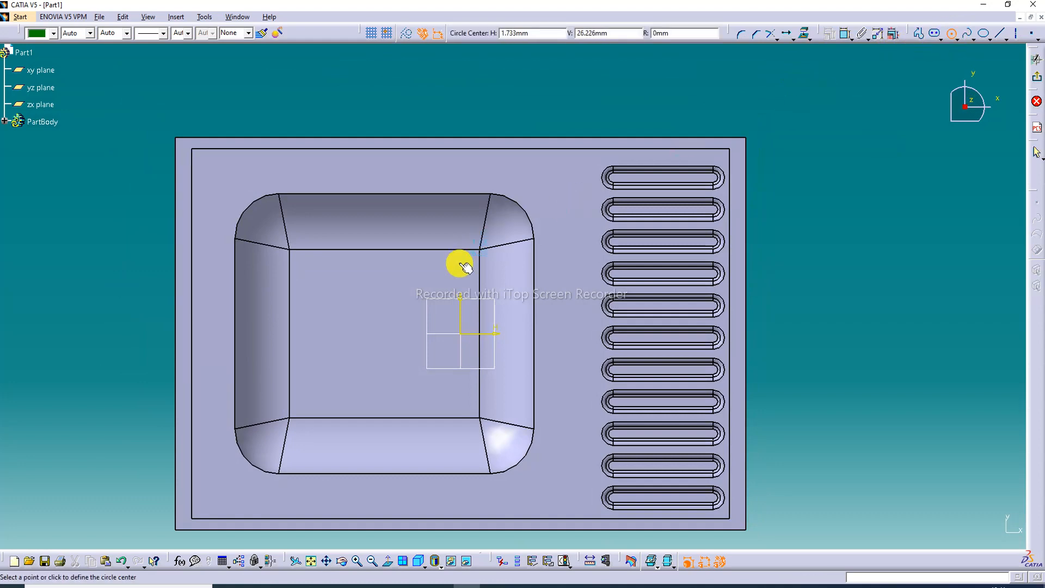
click(387, 336)
click(398, 312)
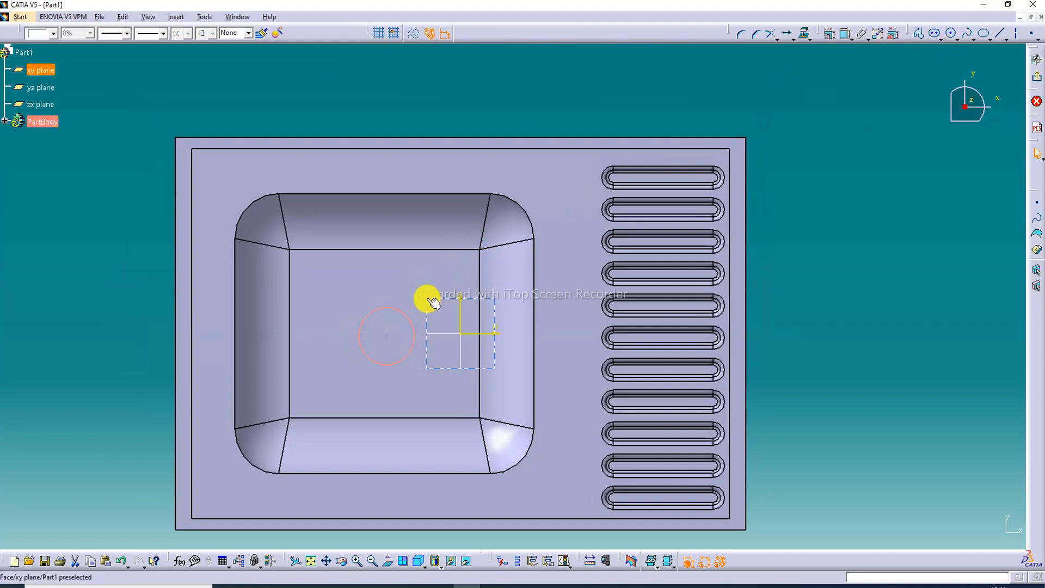
click(1037, 80)
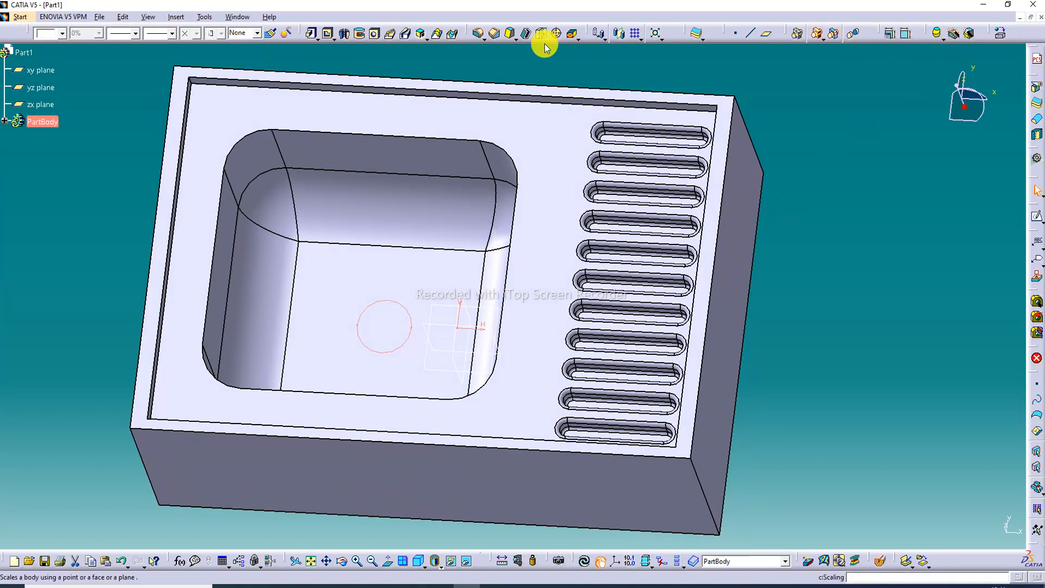
Cut the floor circle as a pocket 6 mm deep with its direction reversed
click(329, 34)
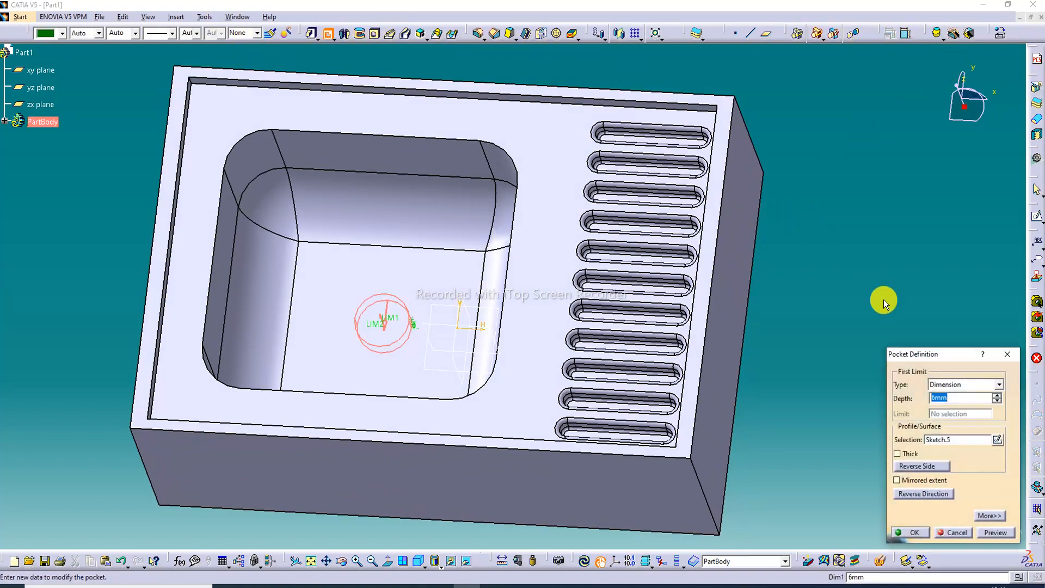
middle_drag(395, 342, 390, 299)
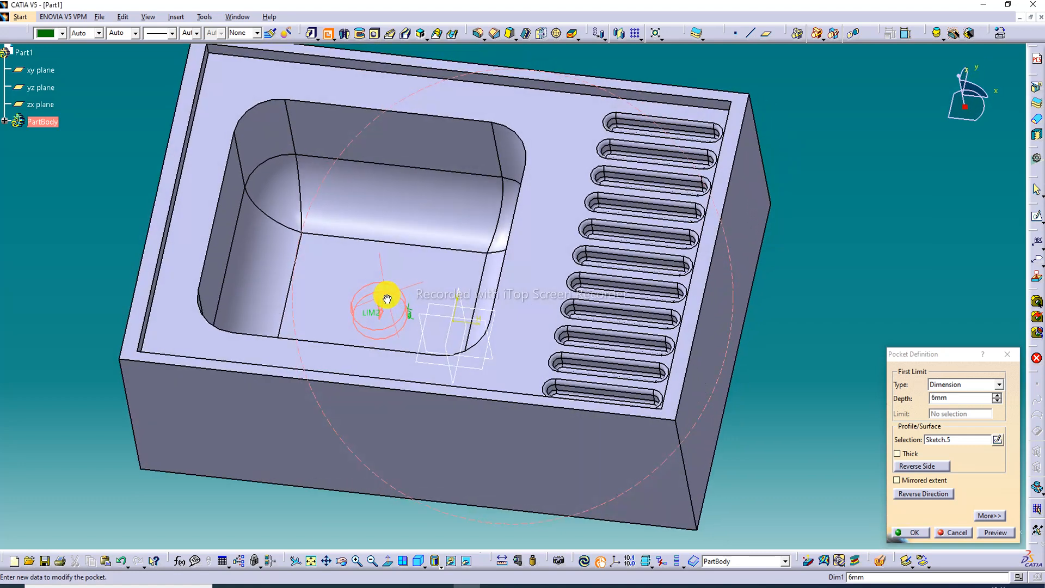
click(936, 494)
click(991, 533)
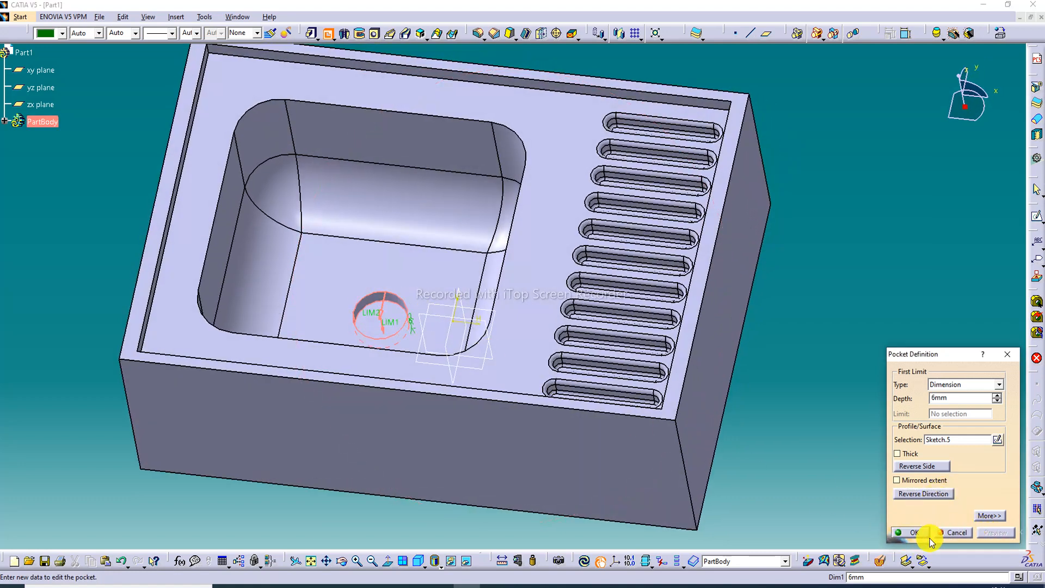
click(913, 532)
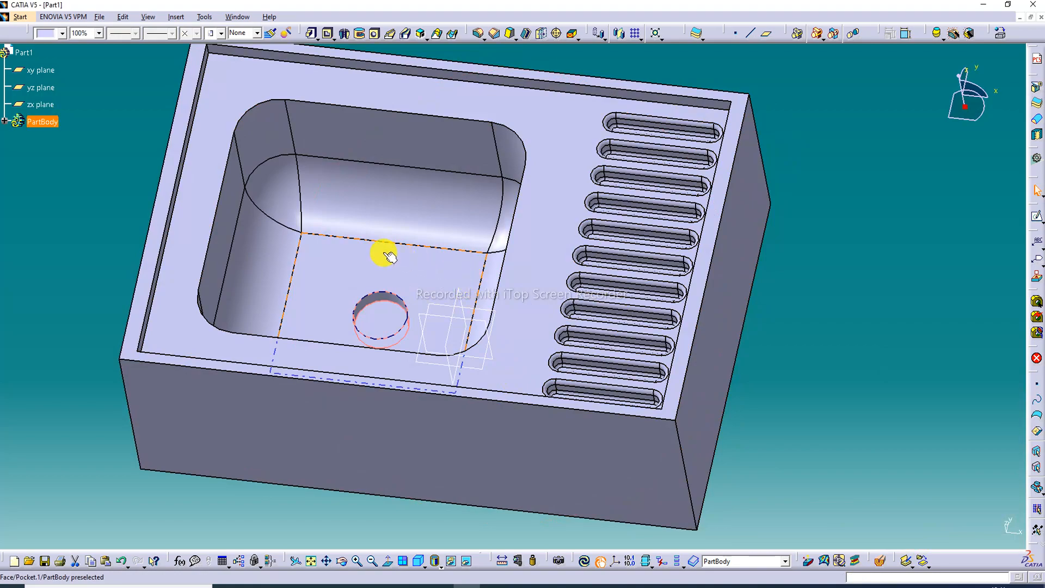
Change the drain hole pocket's limit type to Up to last so it cuts through the basin floor
middle_drag(380, 253, 354, 252)
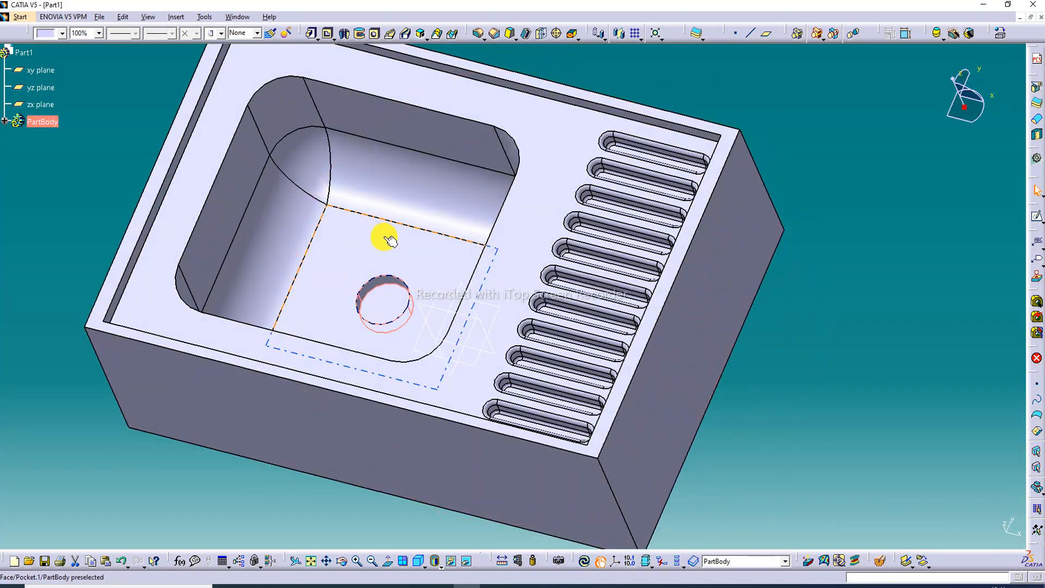
double_click(385, 306)
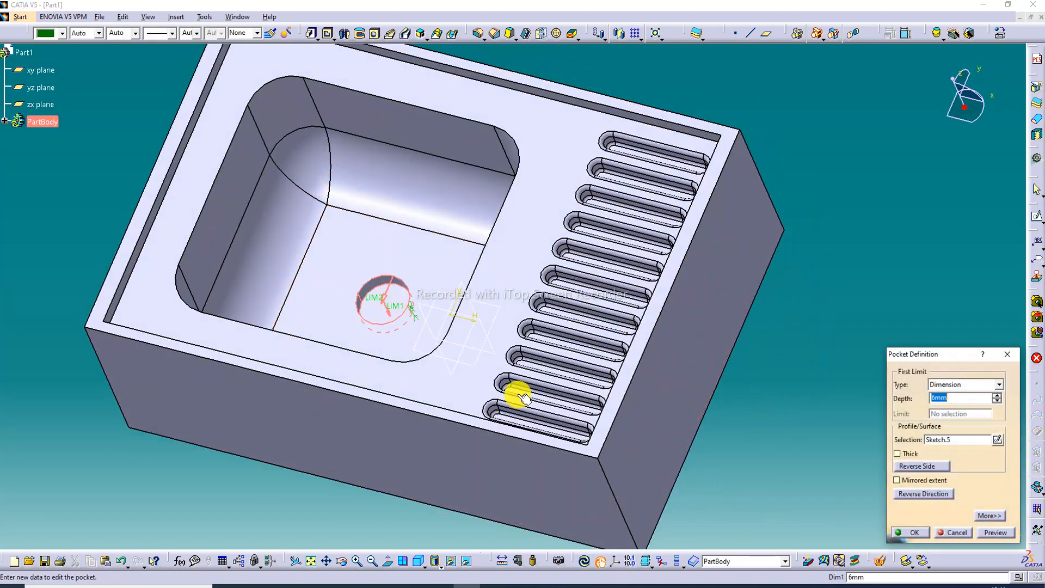
click(965, 386)
click(957, 413)
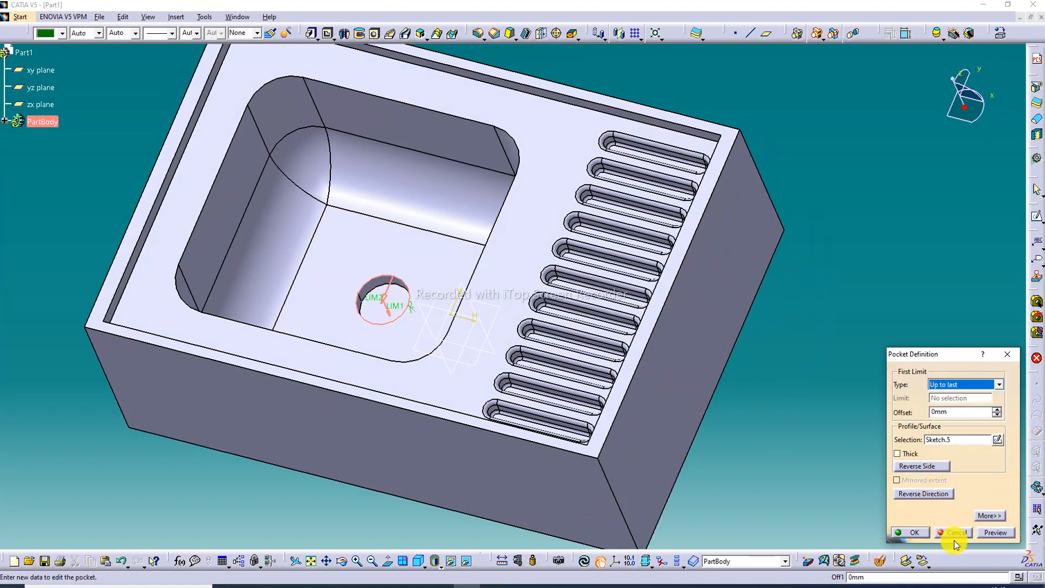
click(990, 534)
click(916, 534)
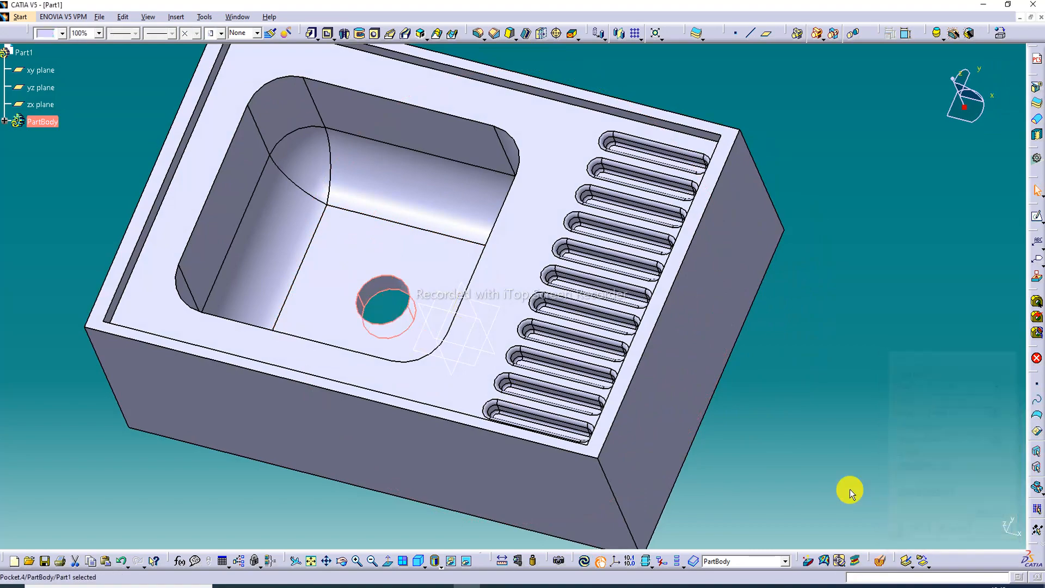
Start a shell with 1 mm inside thickness and pick the long front wall, the underside and the slot-side end wall for removal
middle_drag(555, 228, 625, 252)
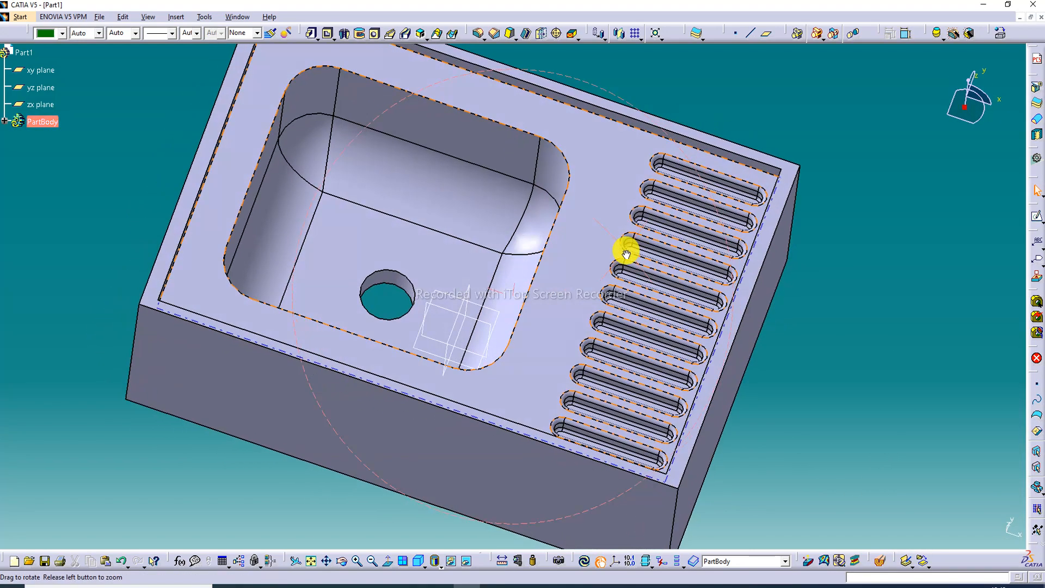
click(526, 37)
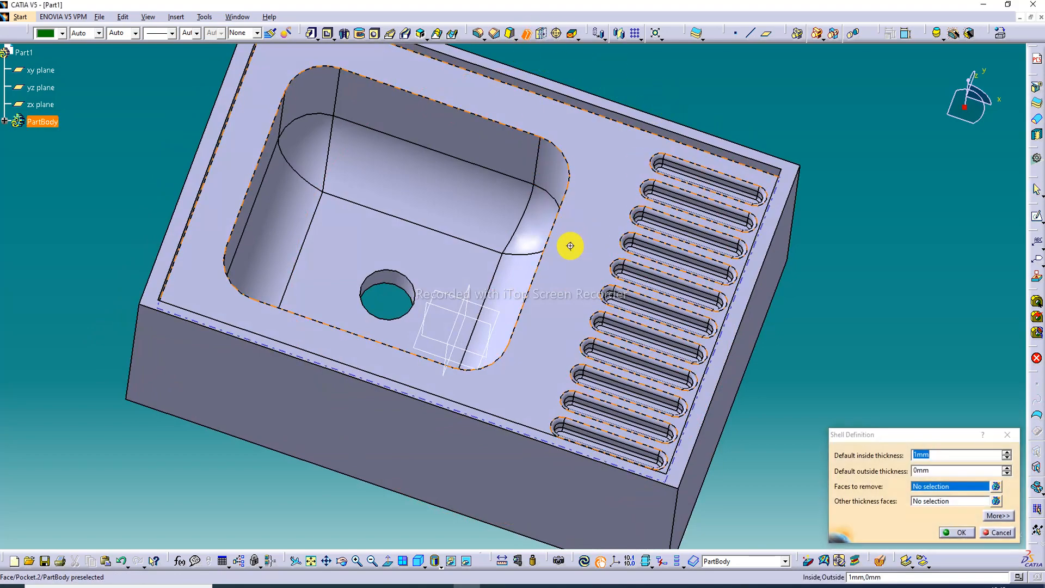
middle_drag(567, 243, 676, 90)
click(596, 175)
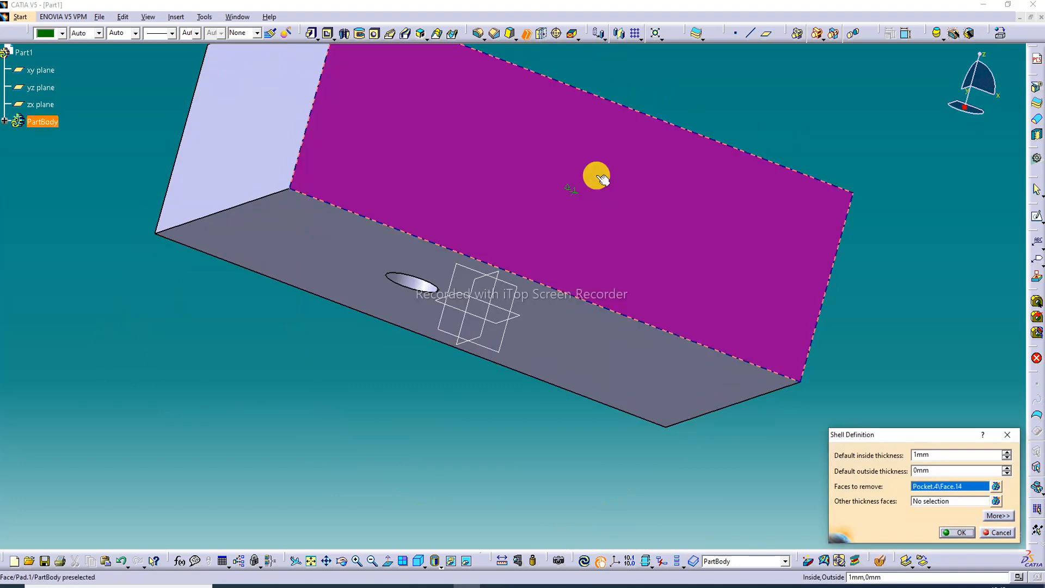
click(375, 258)
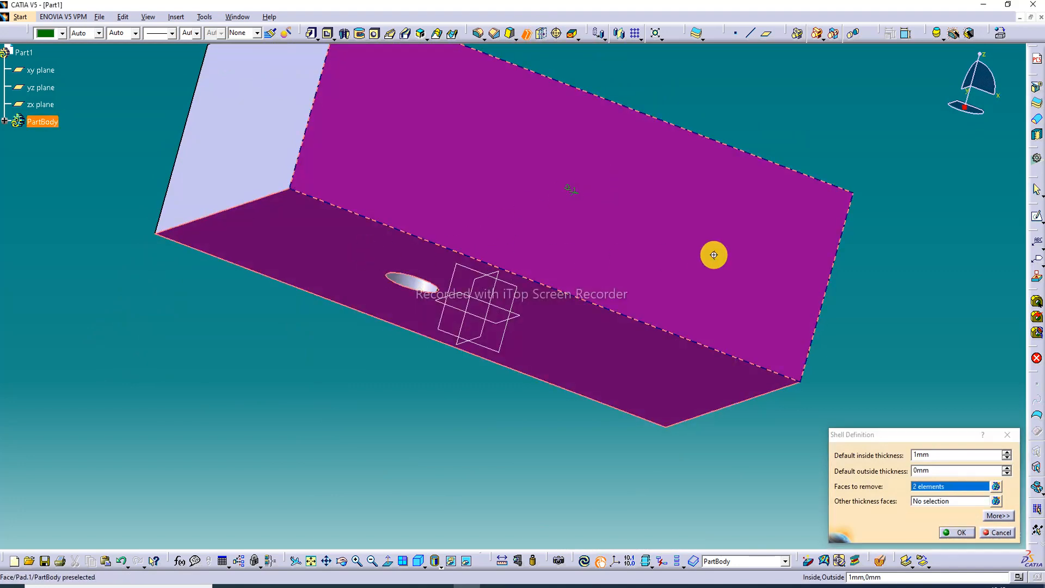
middle_drag(828, 222, 483, 245)
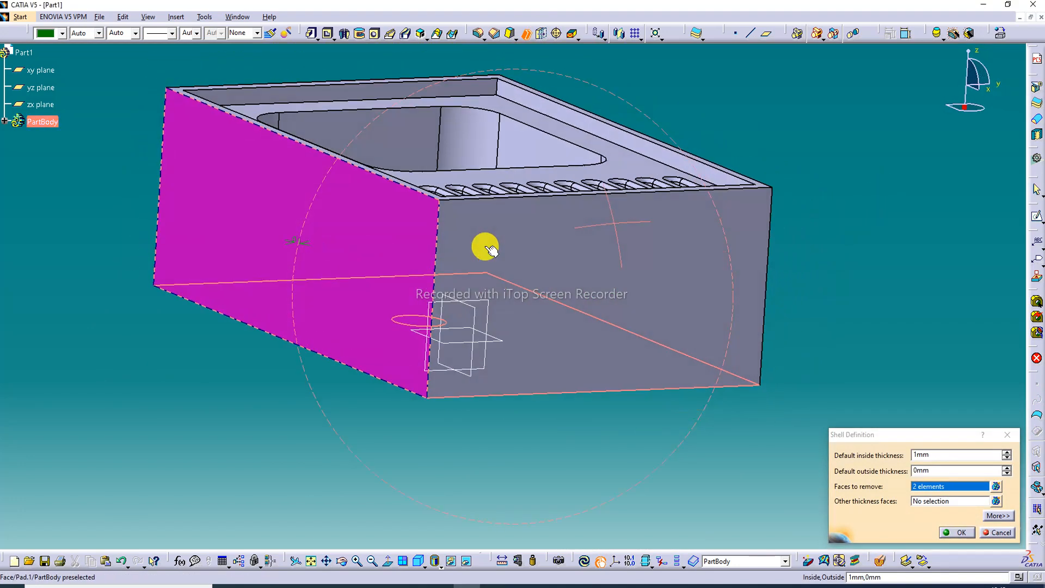
click(572, 264)
Add the remaining two outer side walls to the faces to remove and apply the 1 mm shell
middle_drag(835, 168, 443, 262)
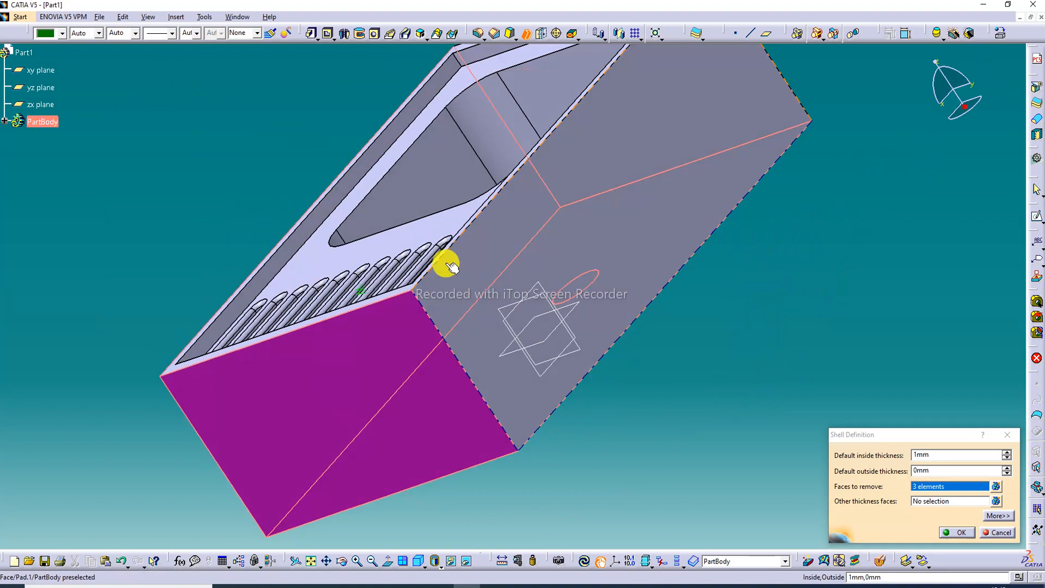
click(625, 217)
middle_drag(747, 103, 588, 344)
click(763, 232)
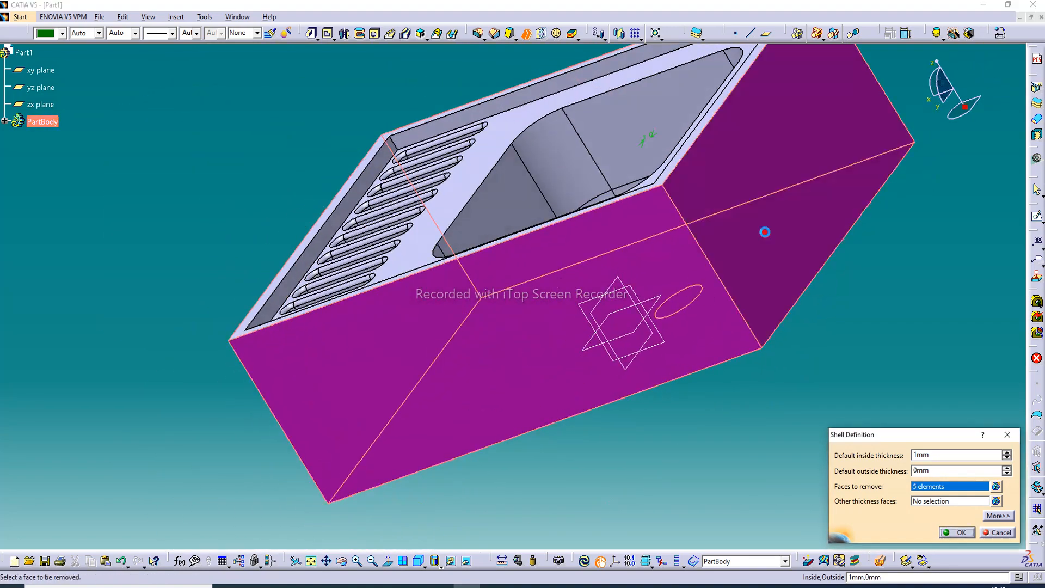
right_click(886, 108)
click(915, 238)
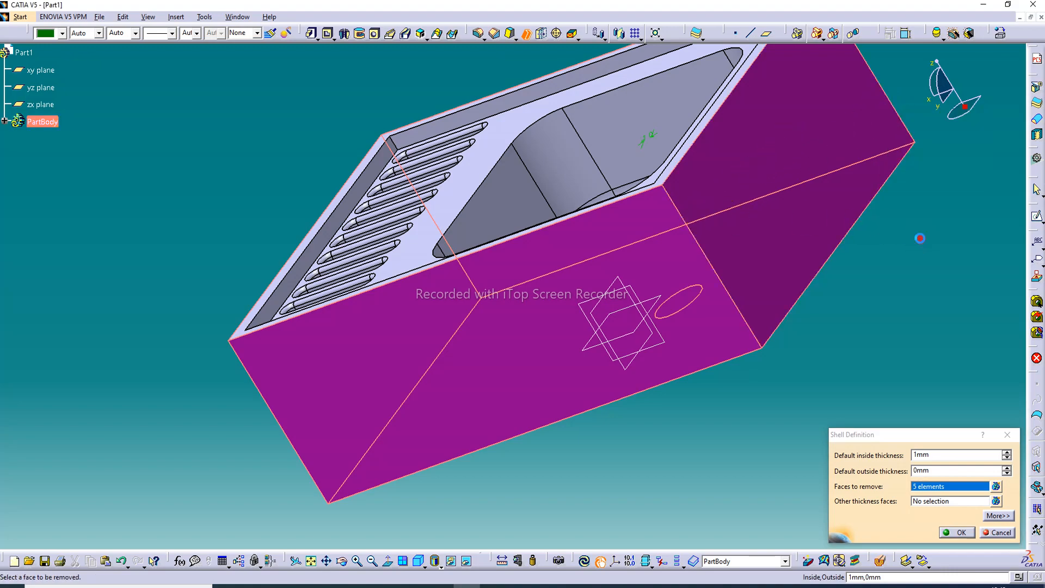
middle_drag(861, 131, 553, 226)
click(960, 533)
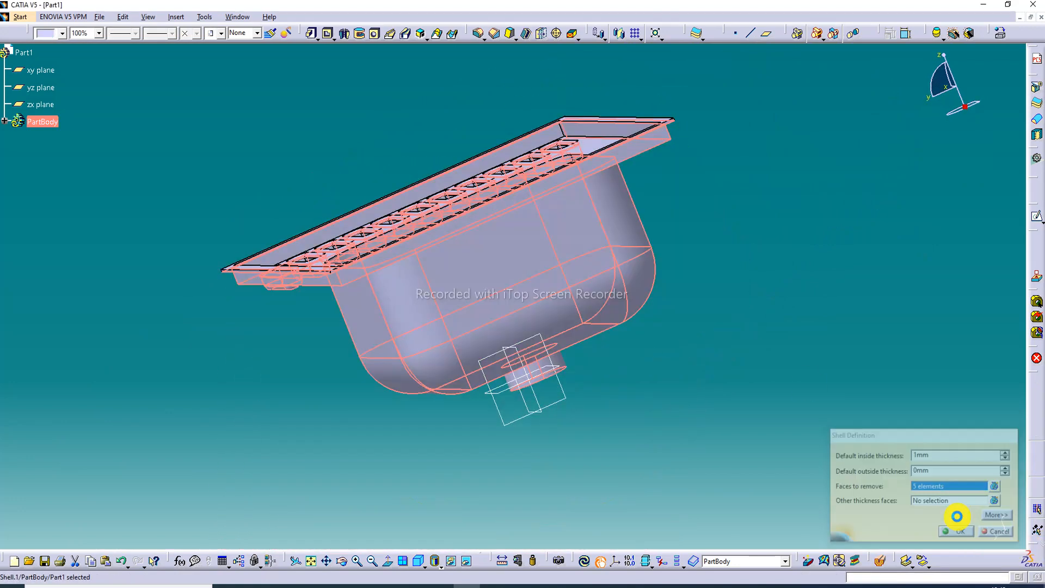
Start a sketch on the recessed top surface and draw a small circle in its upper-left corner beside the basin
middle_drag(406, 129, 559, 294)
click(426, 560)
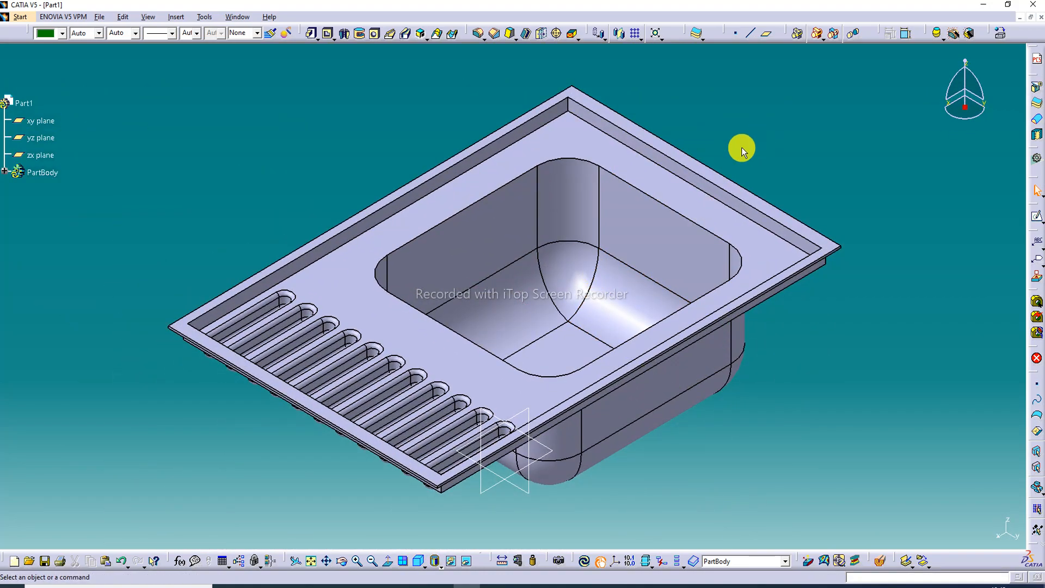
click(474, 358)
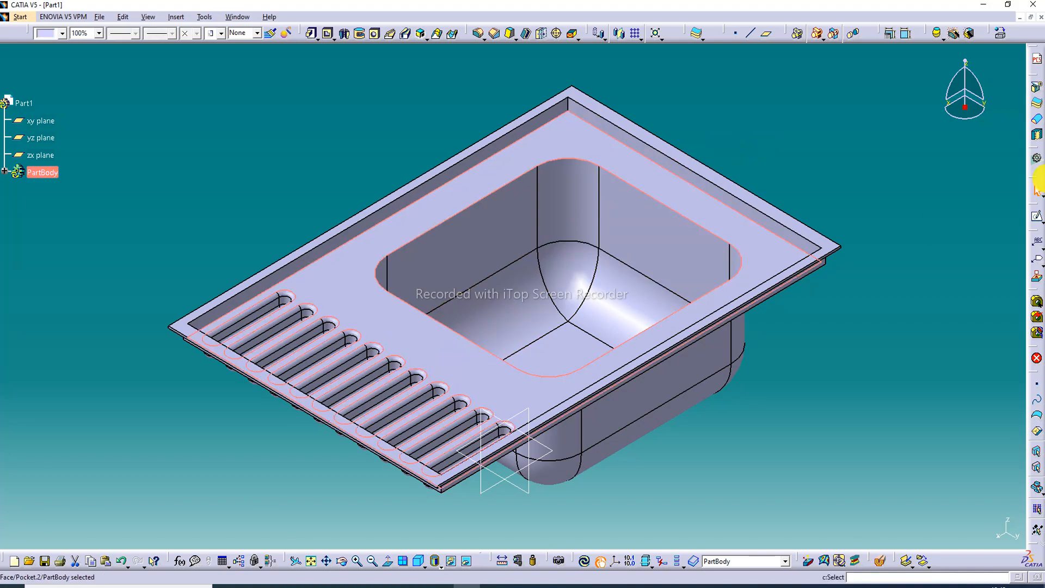
click(1038, 216)
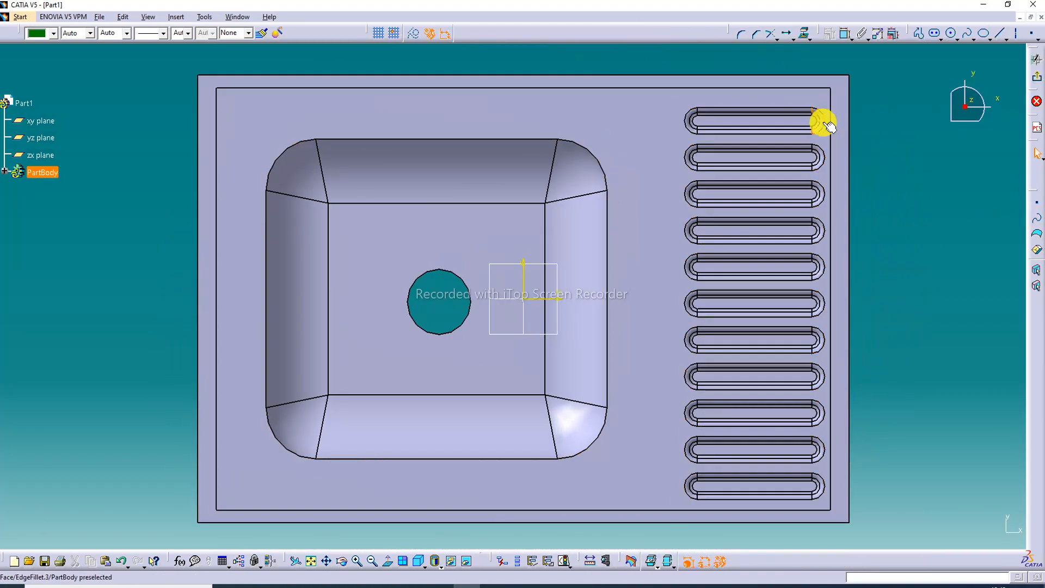
click(954, 35)
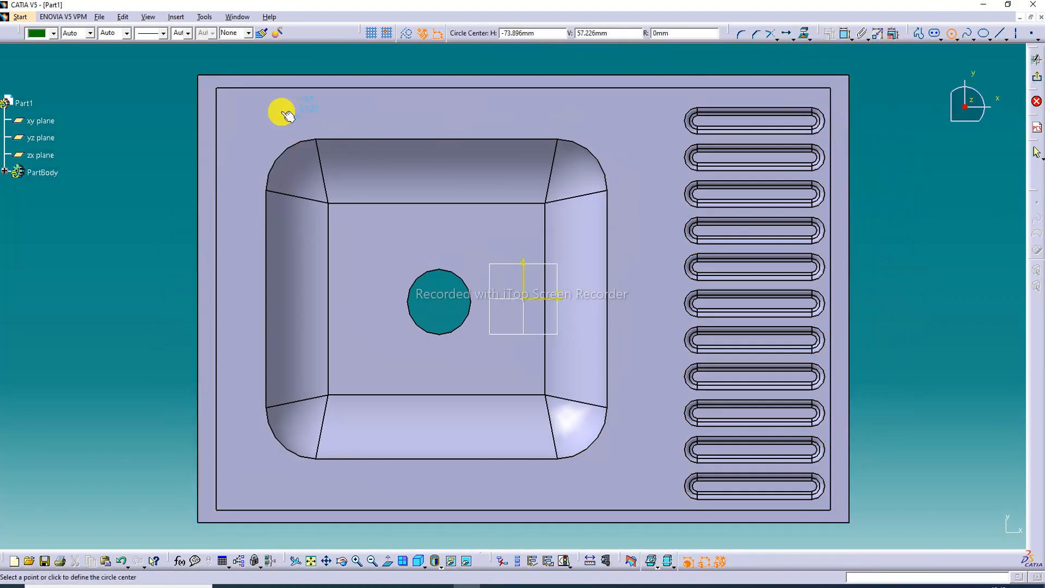
click(250, 118)
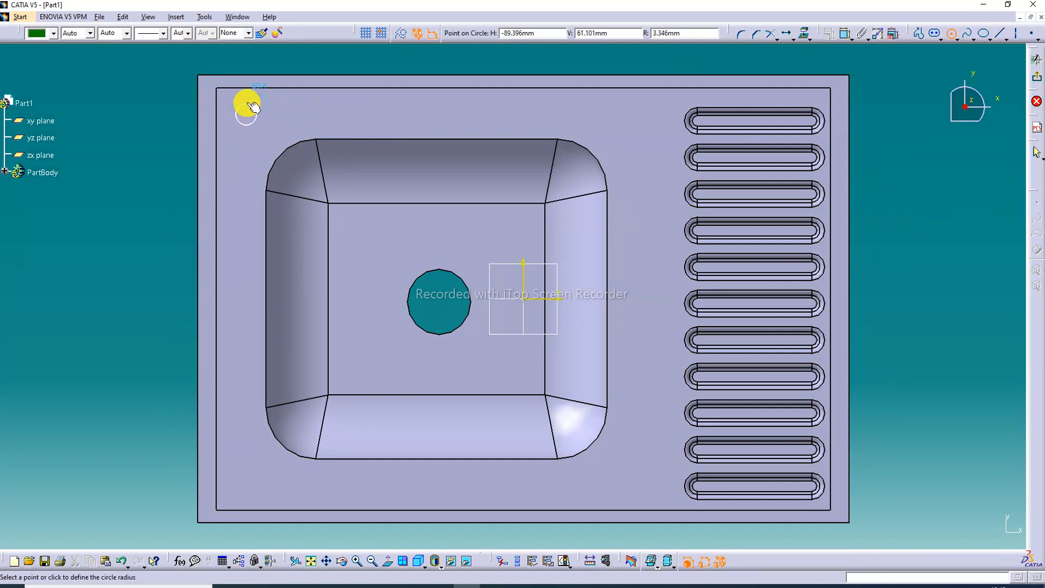
click(253, 103)
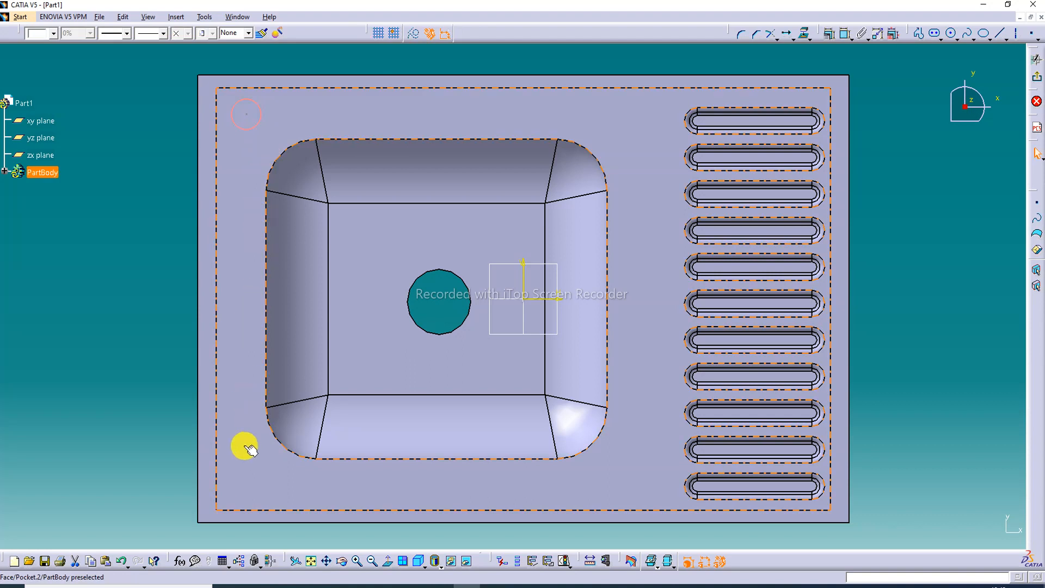
Draw three more circles about 10 mm in diameter around the basin, one near each remaining corner, aligned with the first circle
click(953, 33)
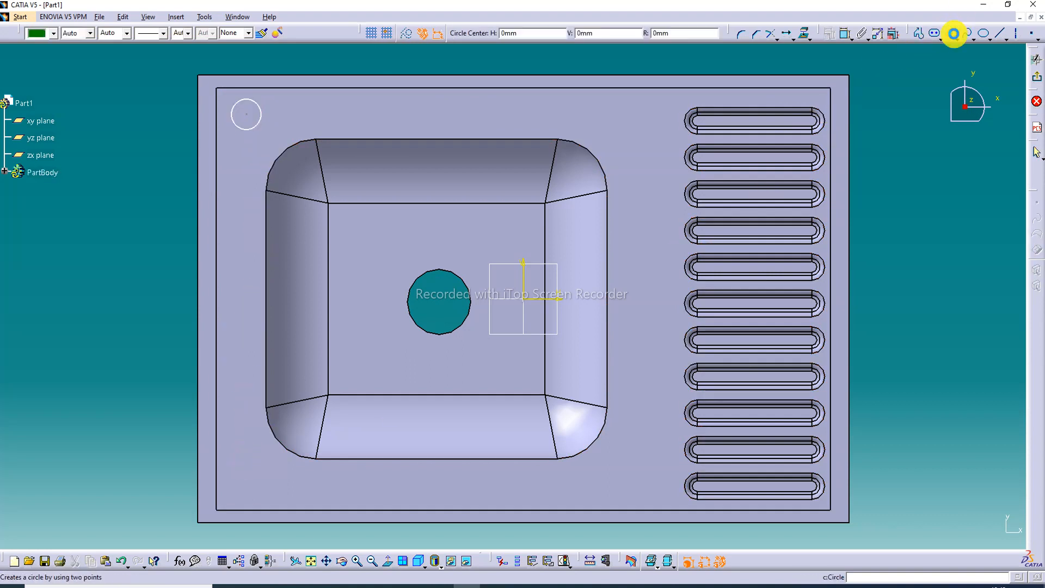
click(248, 478)
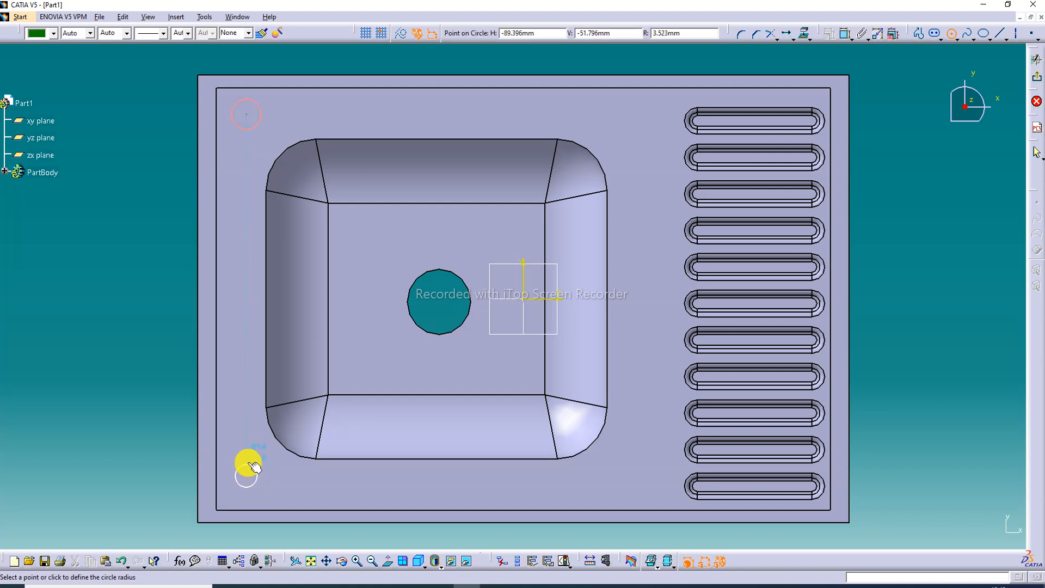
click(254, 463)
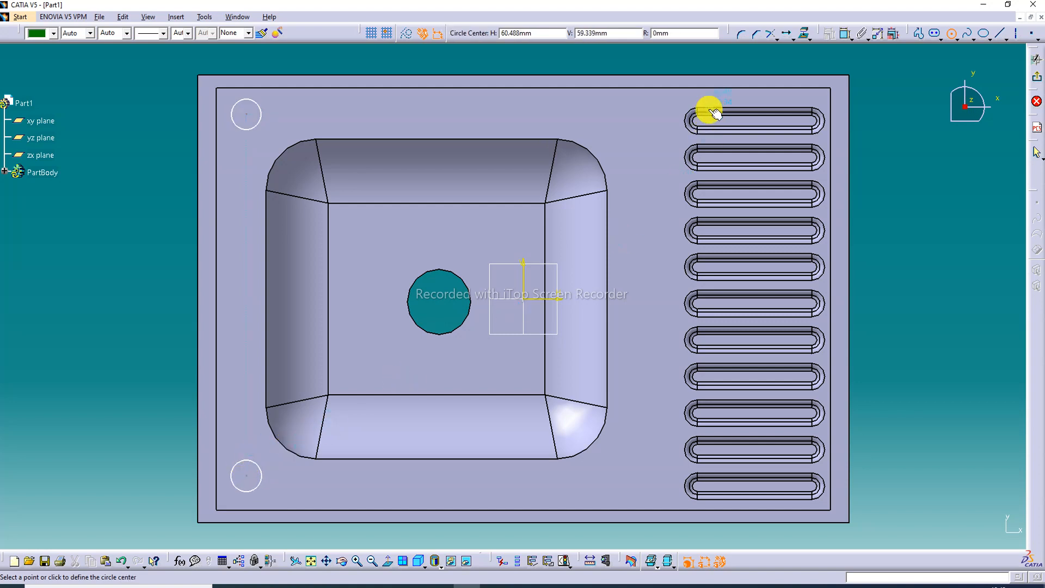
click(637, 113)
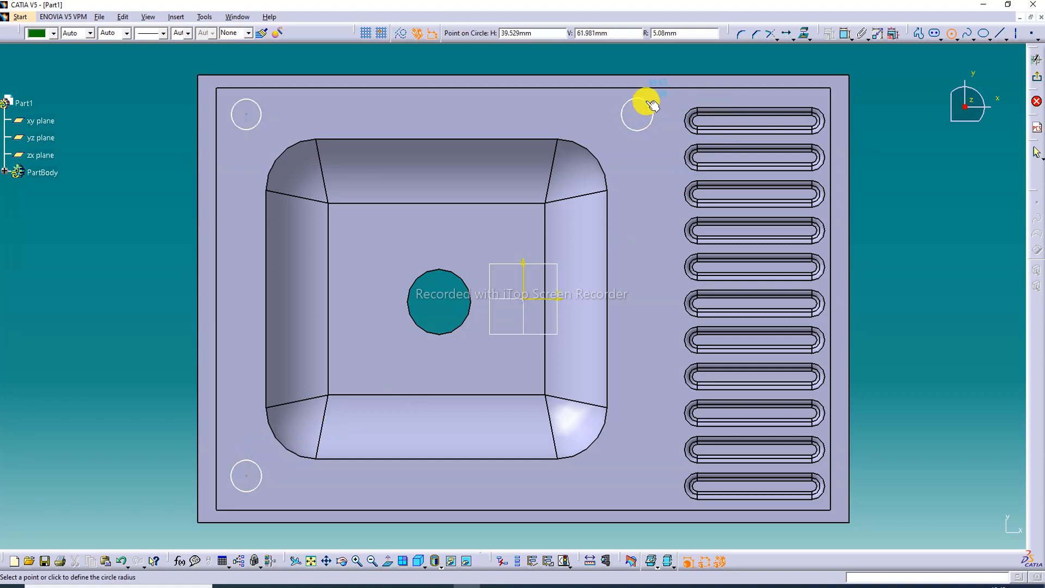
click(652, 104)
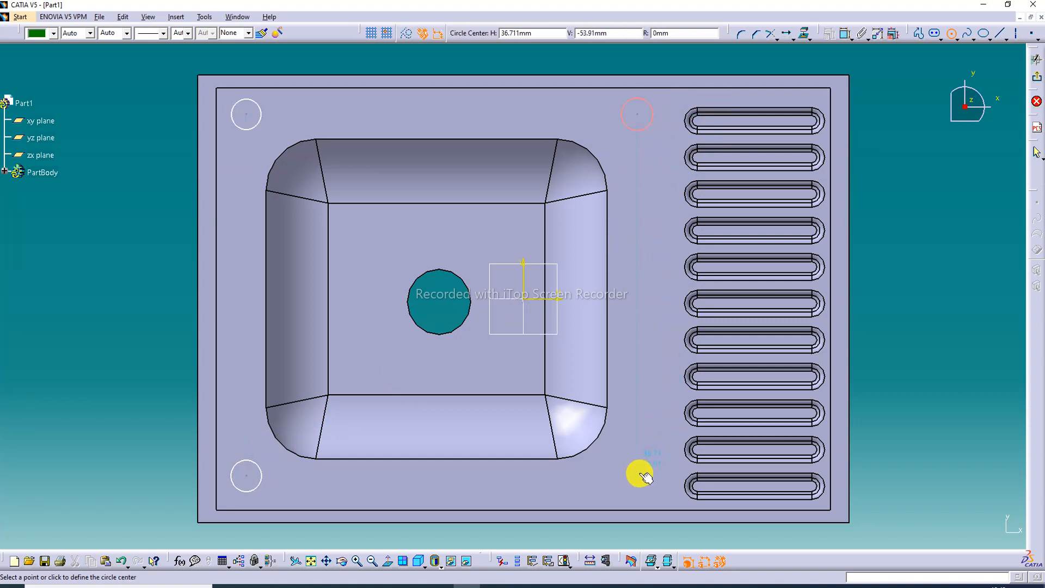
click(641, 476)
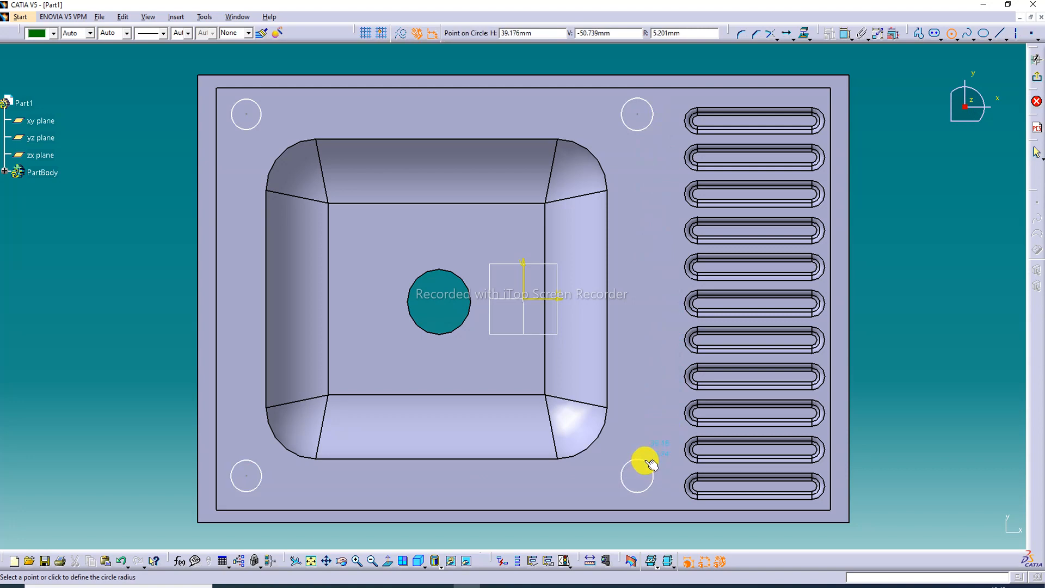
click(652, 464)
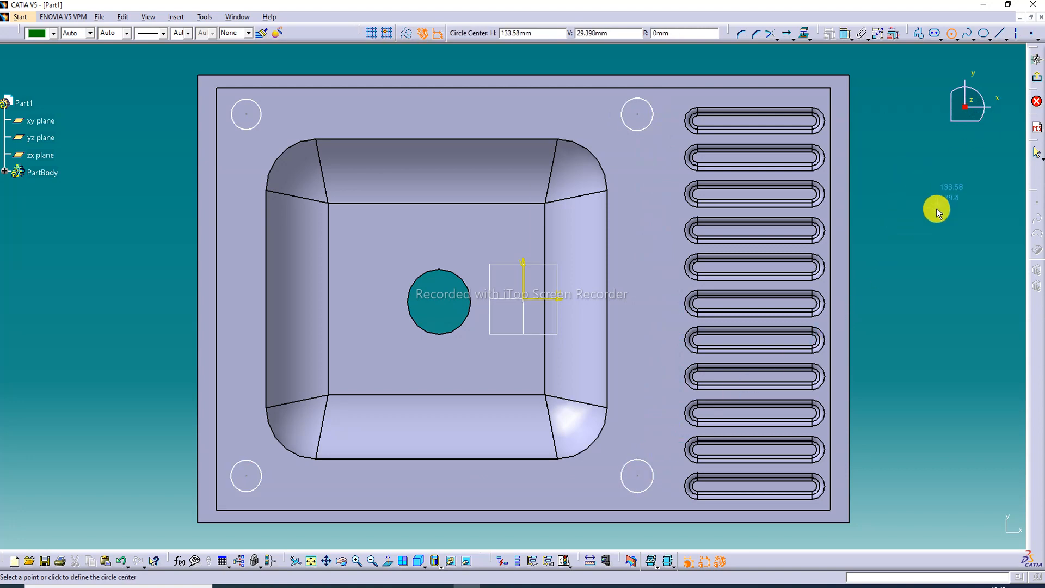
right_click(935, 157)
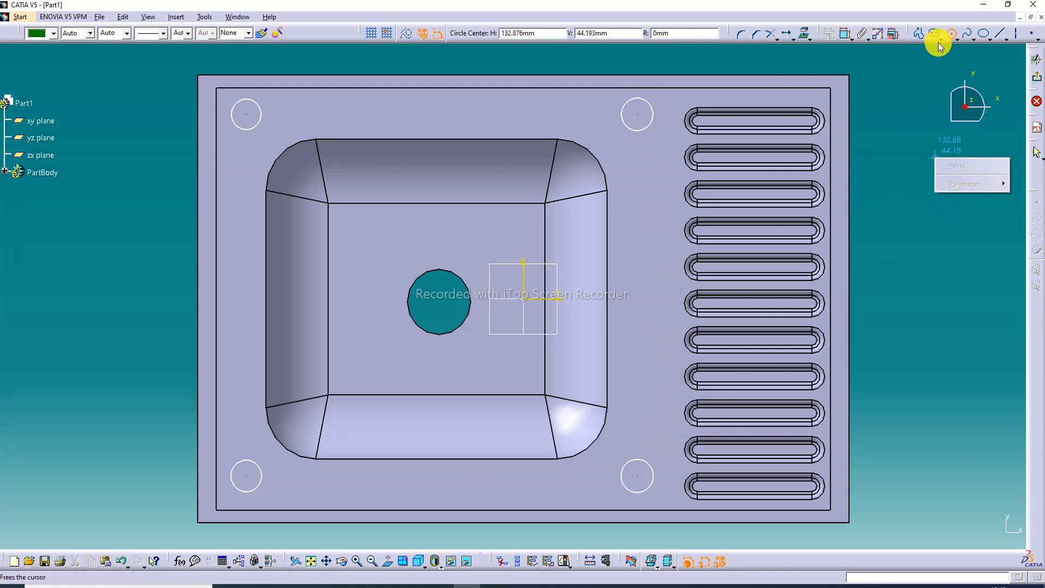
click(952, 35)
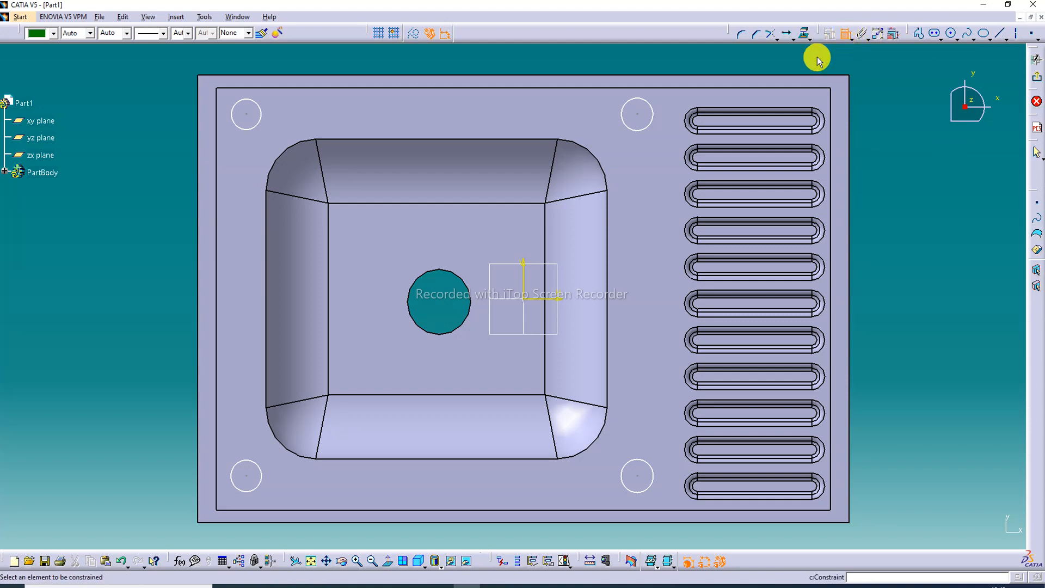
Add a diameter dimension to each of the four circles around the basin, placing the dimensions outside the sink outline
click(651, 107)
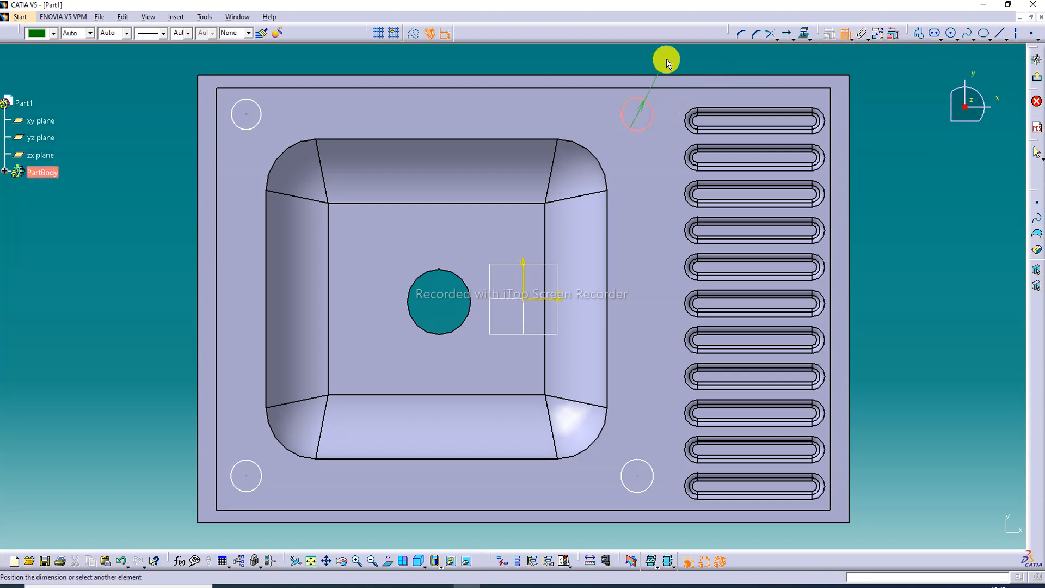
click(666, 59)
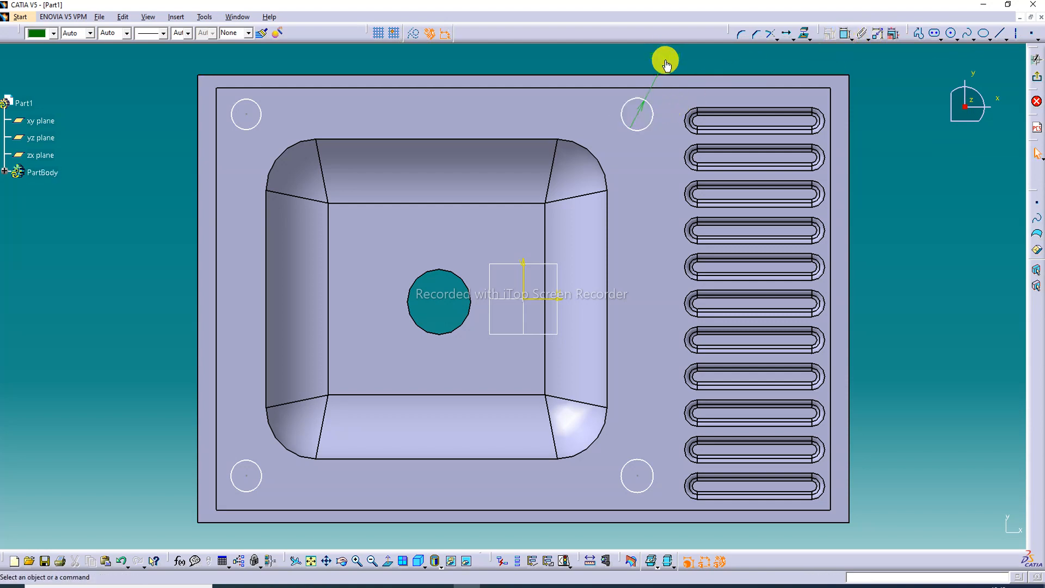
click(836, 35)
click(257, 103)
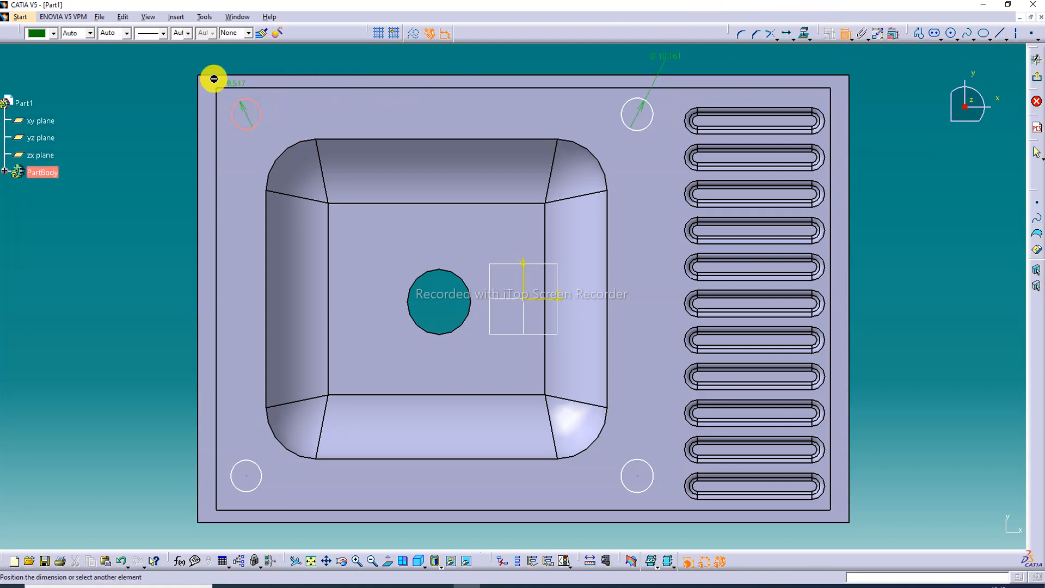
click(185, 75)
click(244, 466)
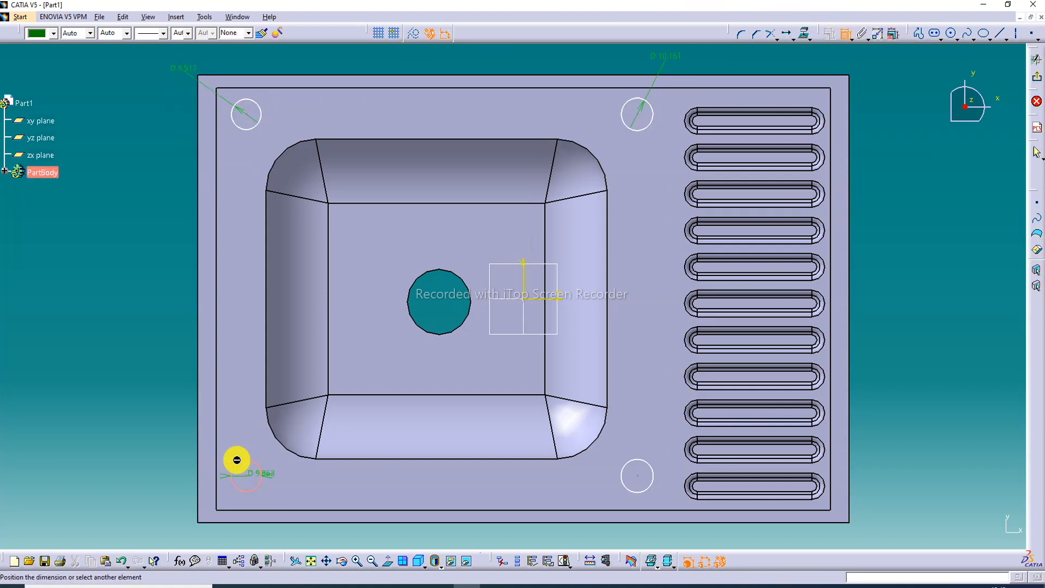
click(170, 457)
click(623, 484)
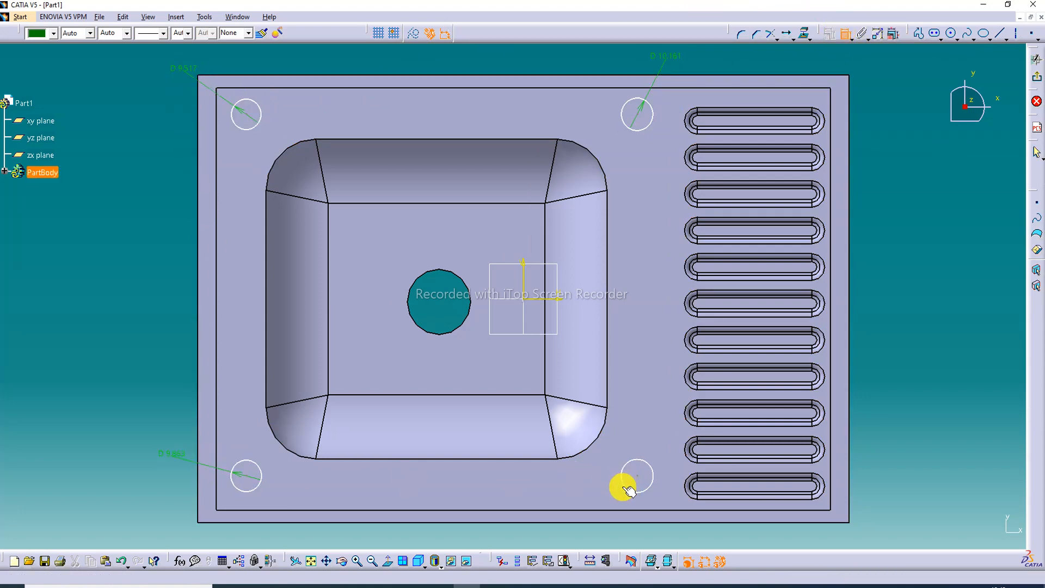
click(606, 531)
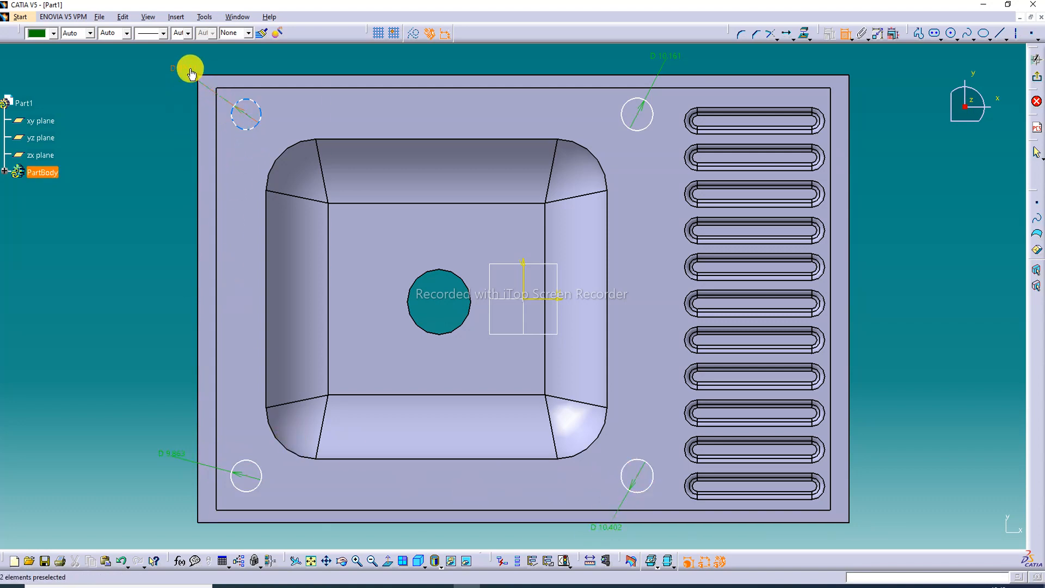
Set the diameters of all four circles around the basin to 10 mm
double_click(190, 72)
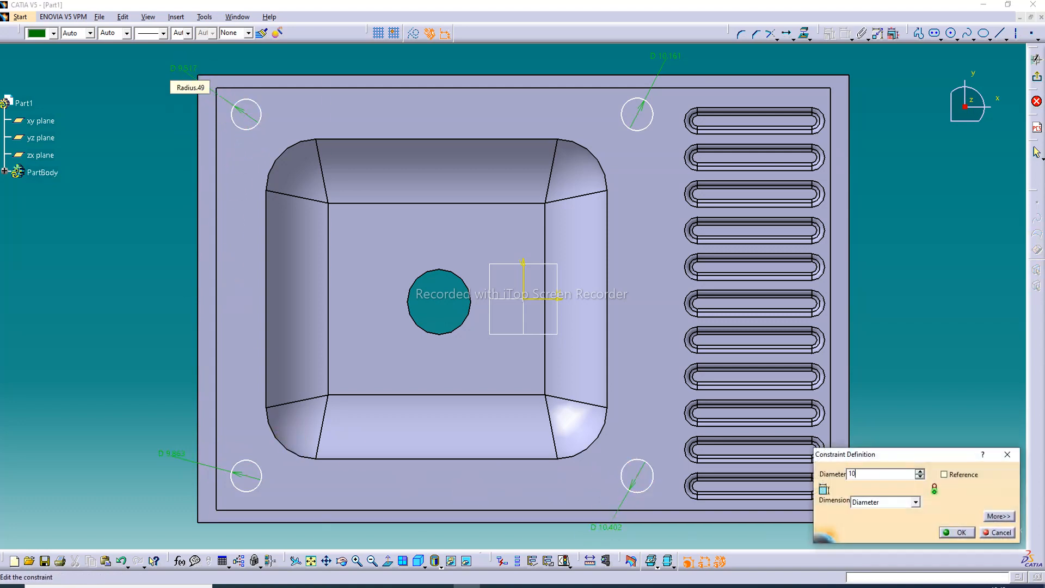
key(Return)
double_click(182, 462)
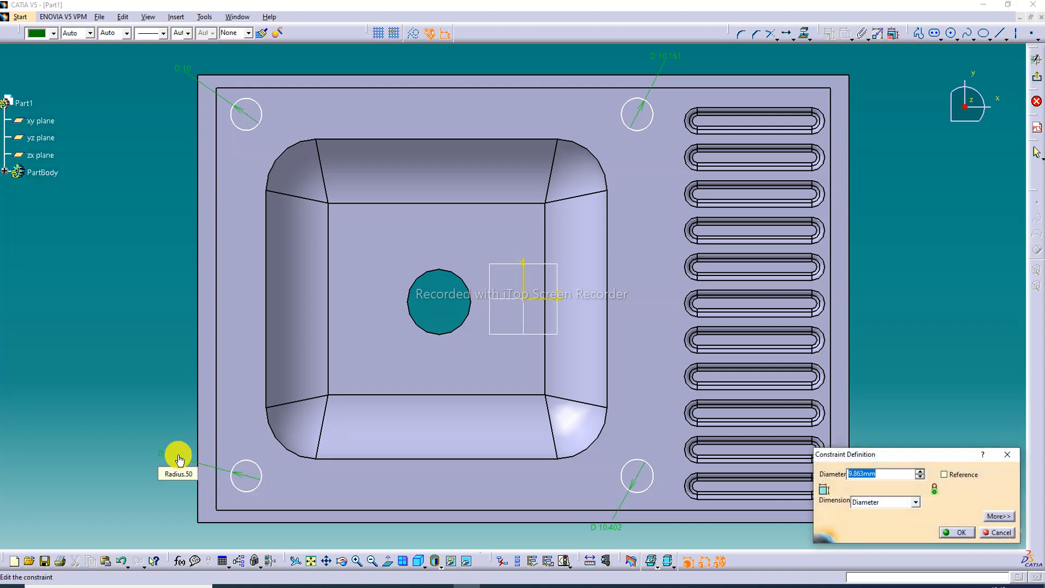
key(Return)
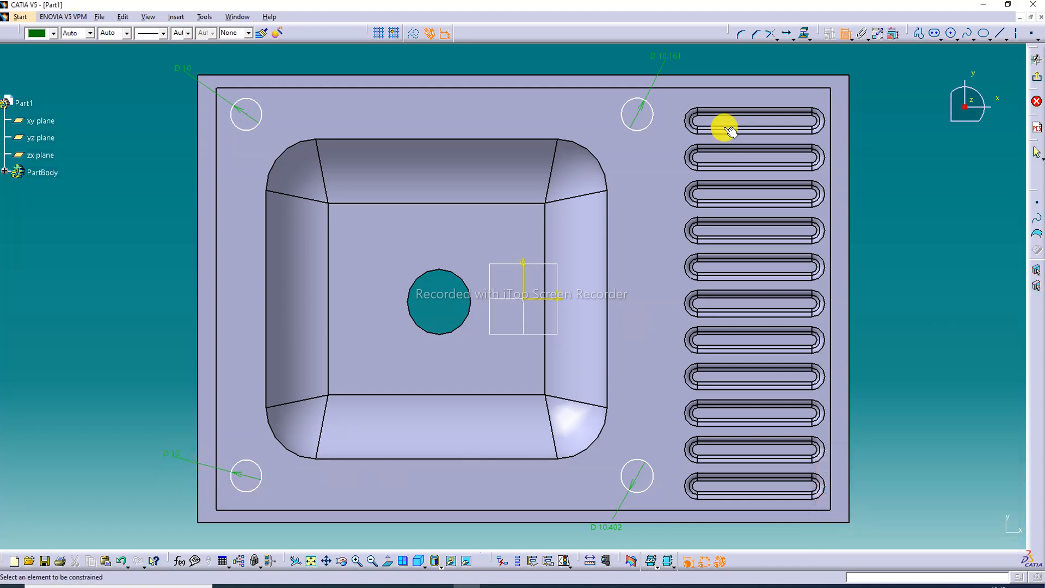
double_click(678, 58)
text(10)
key(Return)
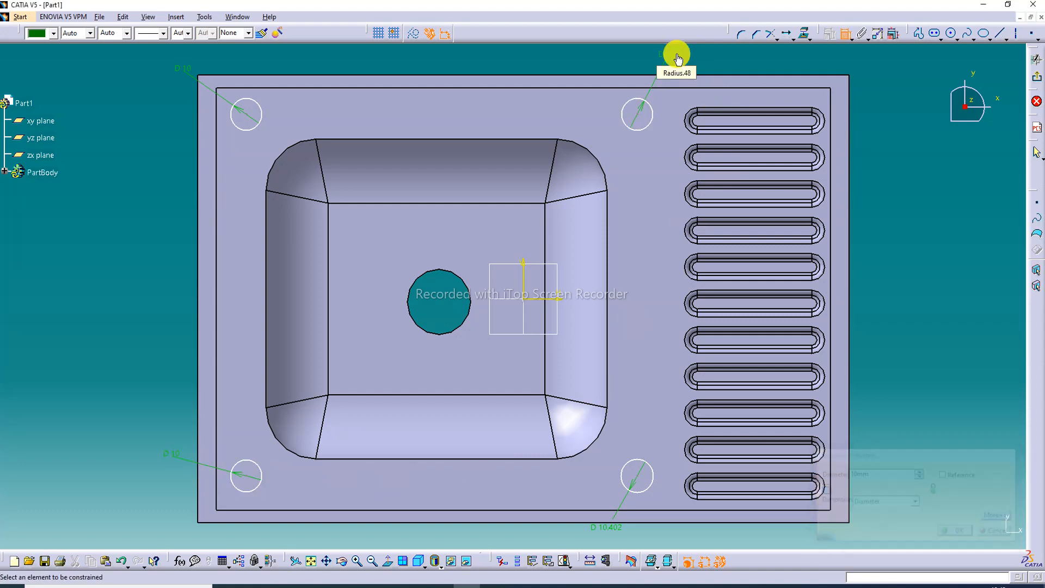
double_click(611, 539)
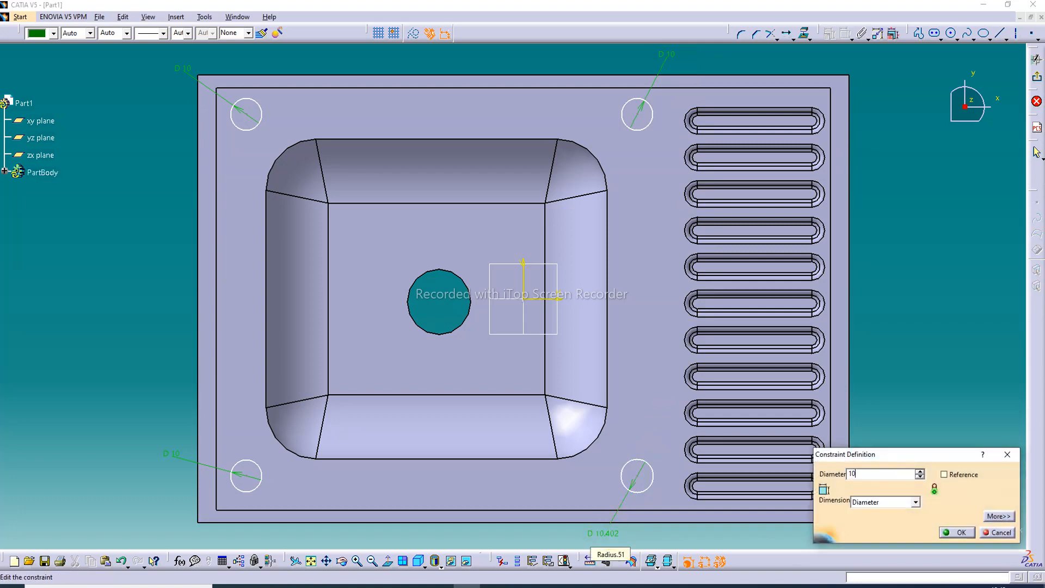
key(Return)
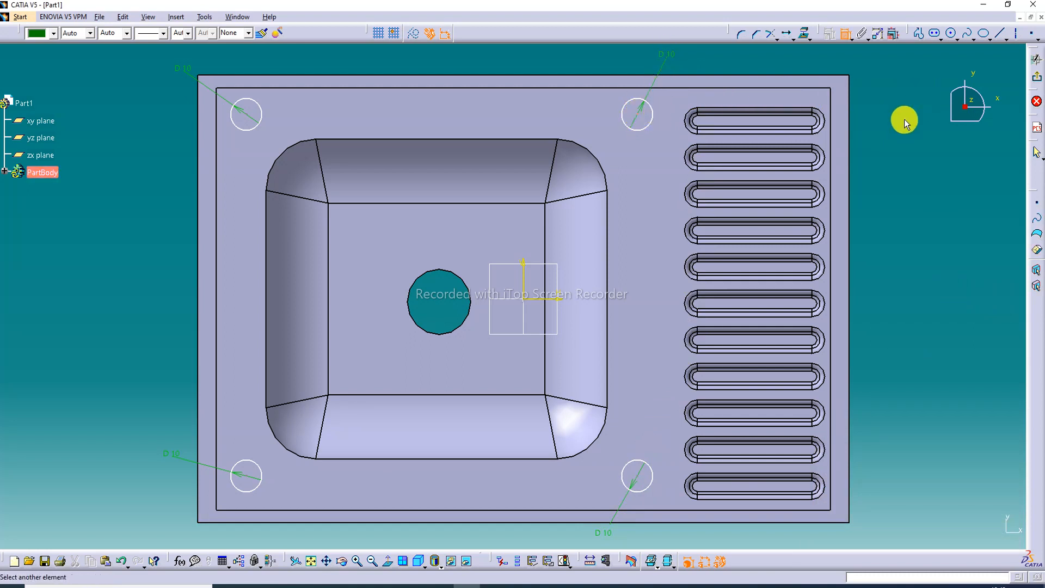
Set the diameters of the two circles between the basin and the drain slots to 12 mm
double_click(668, 55)
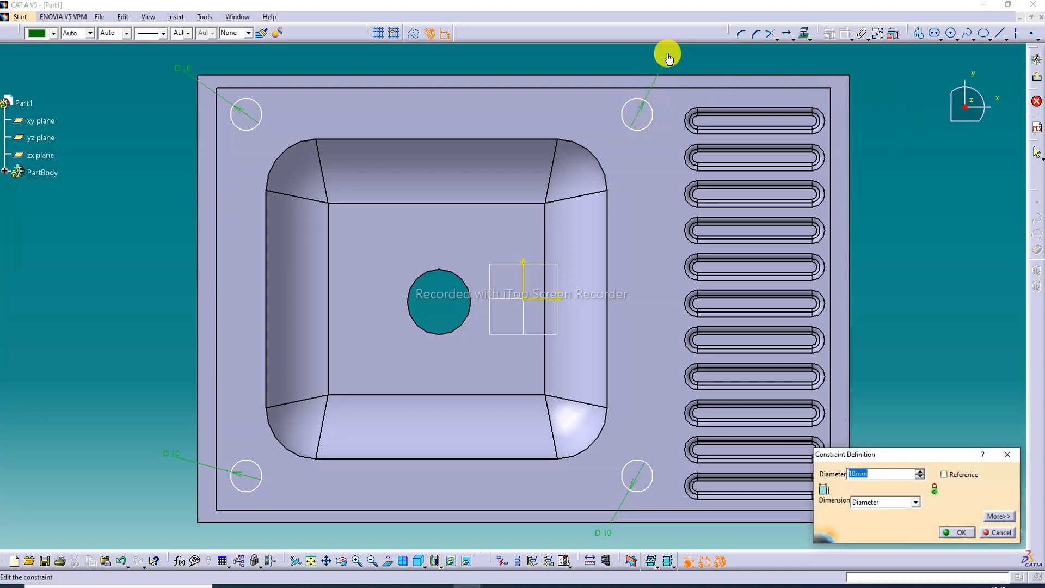
key(Return)
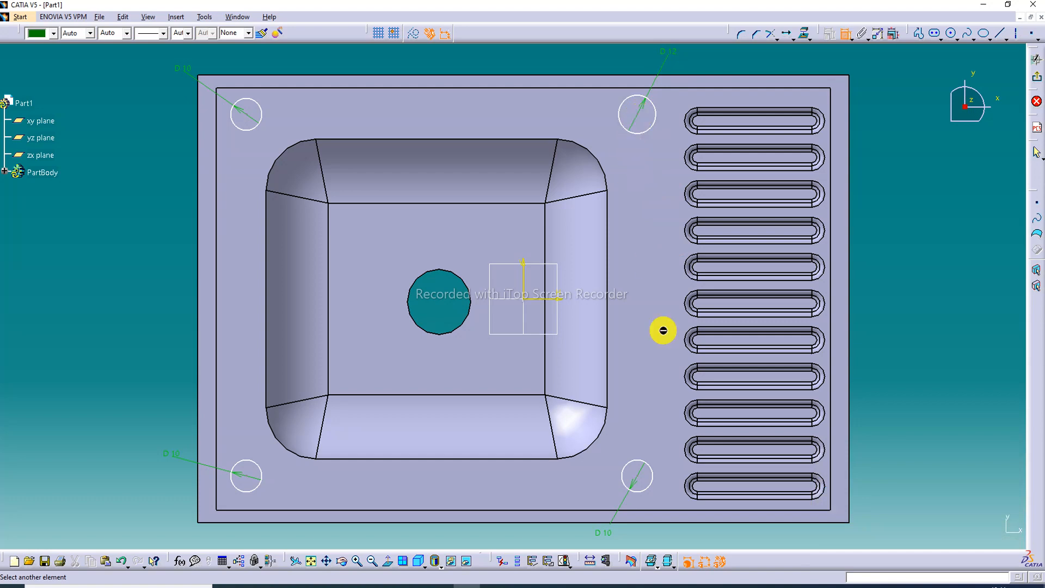
double_click(606, 537)
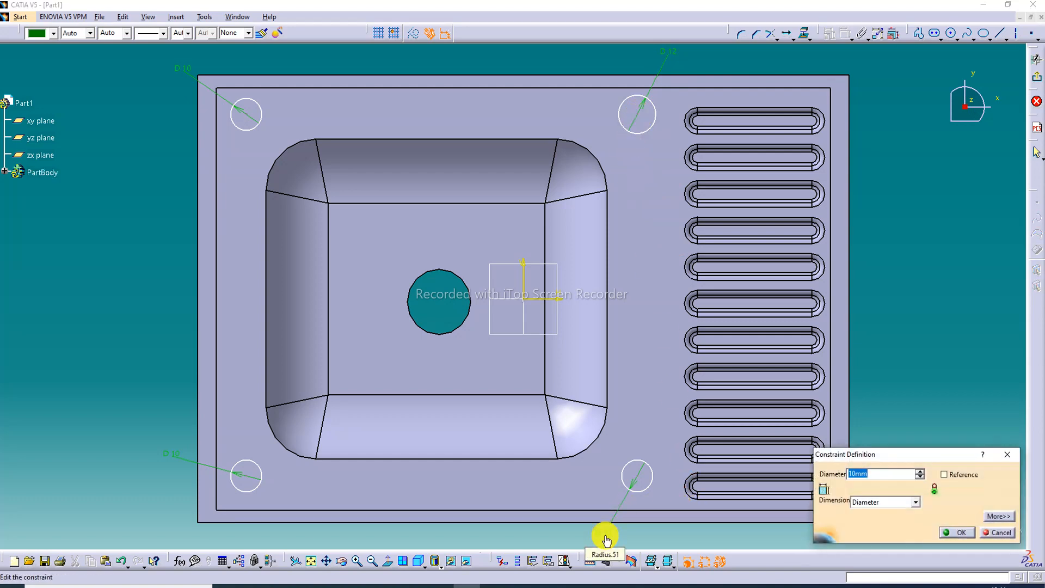
text(12)
key(Return)
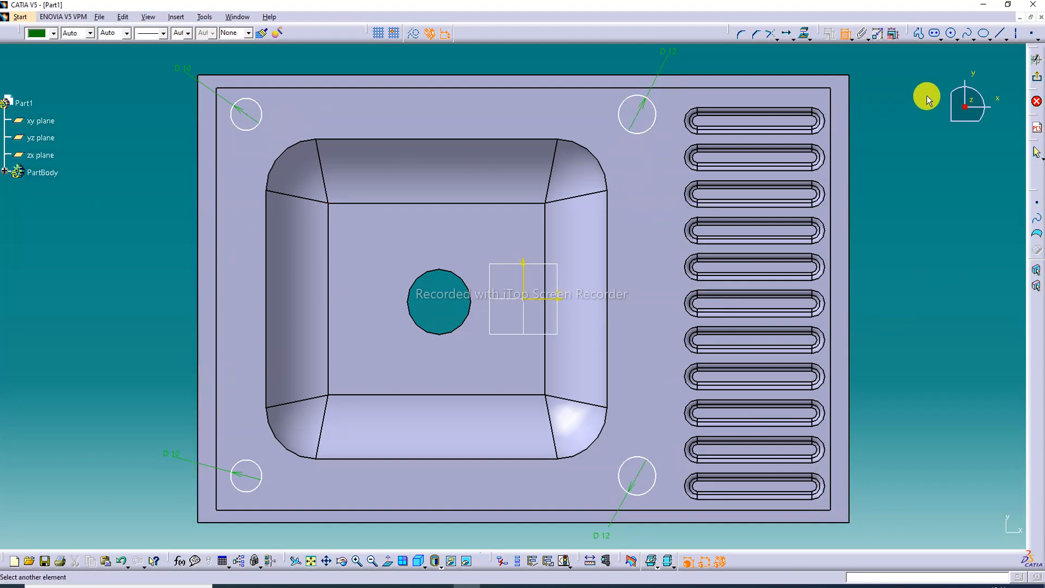
Exit the sketch and cut the four circles through the recessed top with an Up to last pocket in the reversed direction
click(1038, 79)
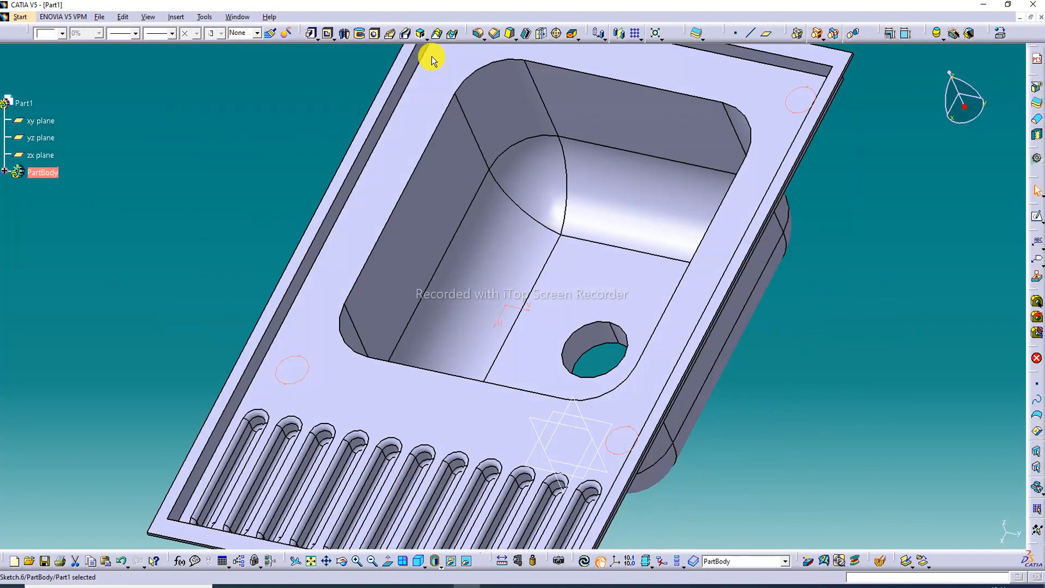
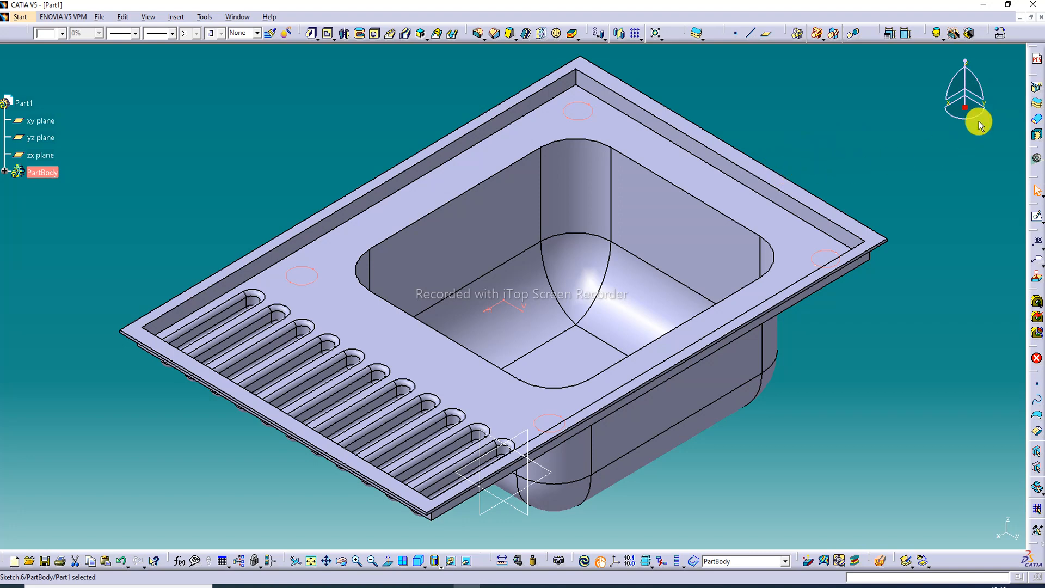
click(330, 33)
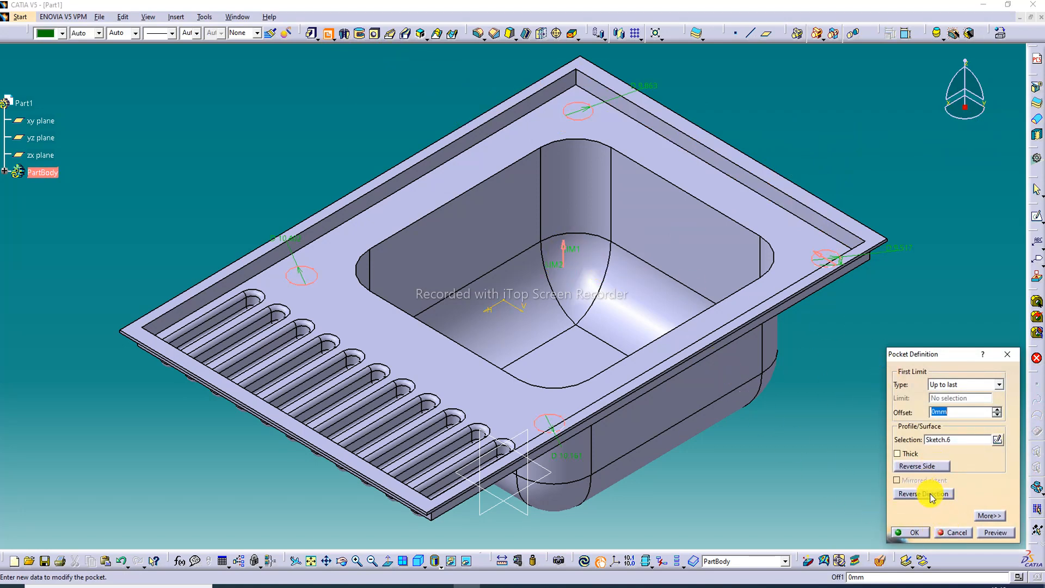
click(993, 533)
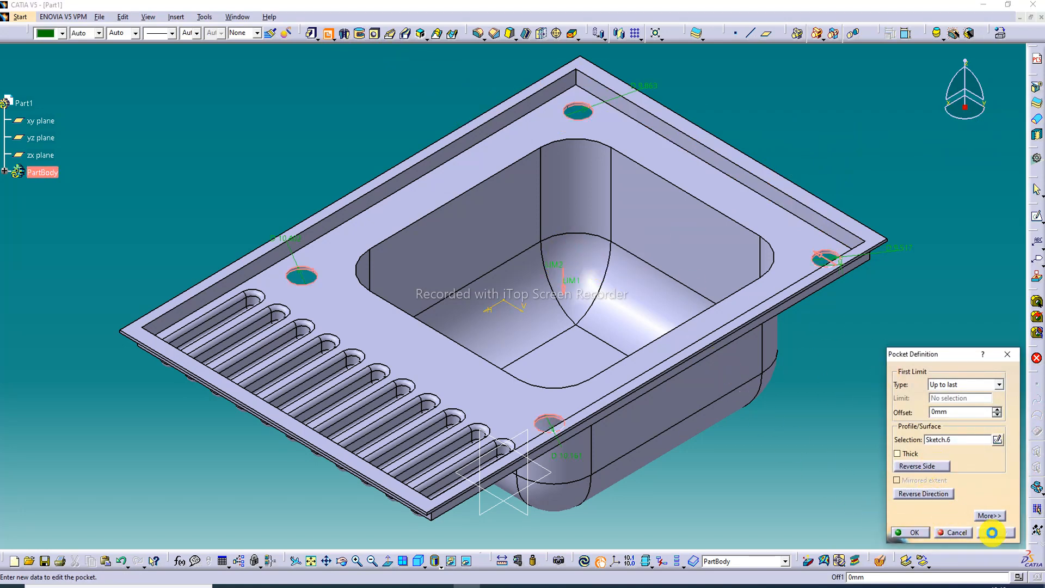
click(917, 534)
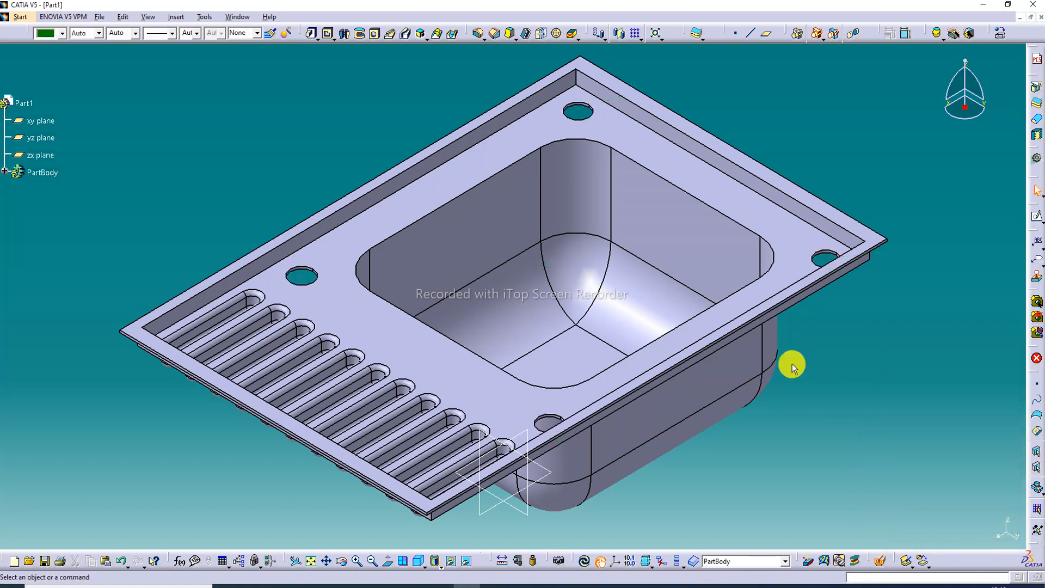
Hide the zx, xy and yz reference planes
middle_drag(724, 234, 555, 343)
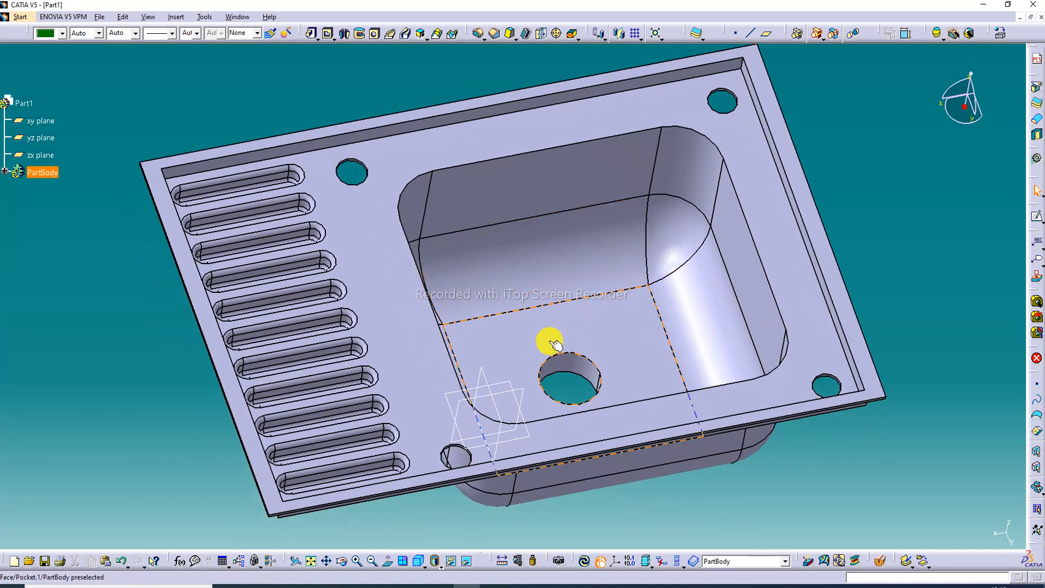
right_click(511, 390)
click(560, 201)
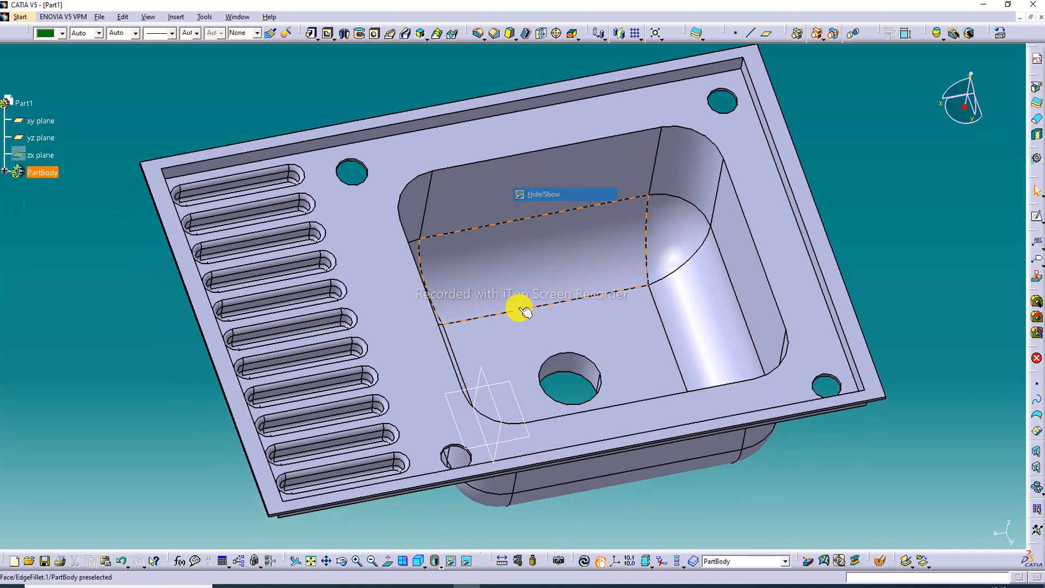
right_click(499, 383)
click(532, 185)
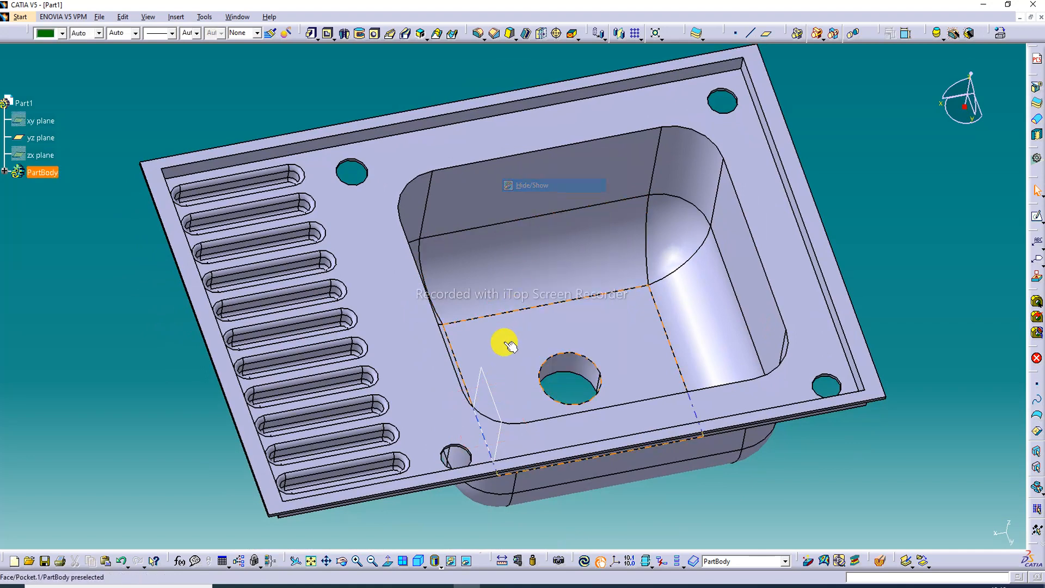
right_click(488, 383)
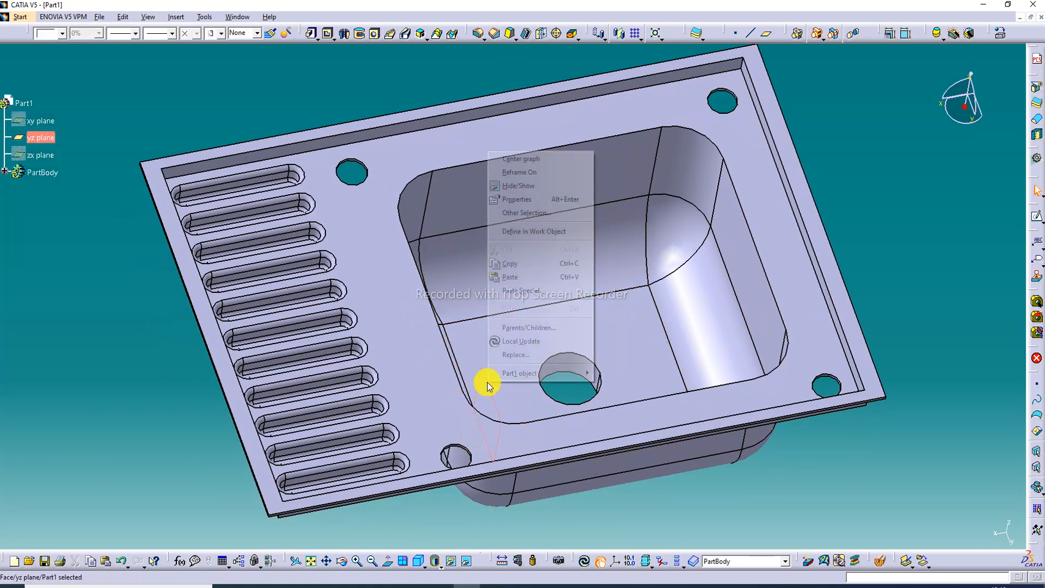
click(539, 186)
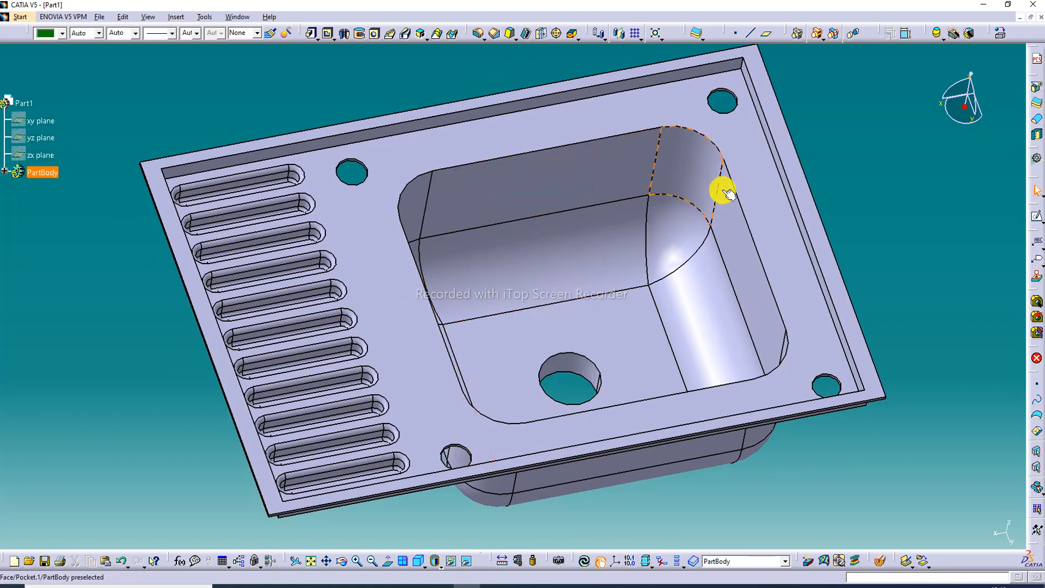
Examine the sink in the four-view layout, then restore a single isometric view
click(405, 564)
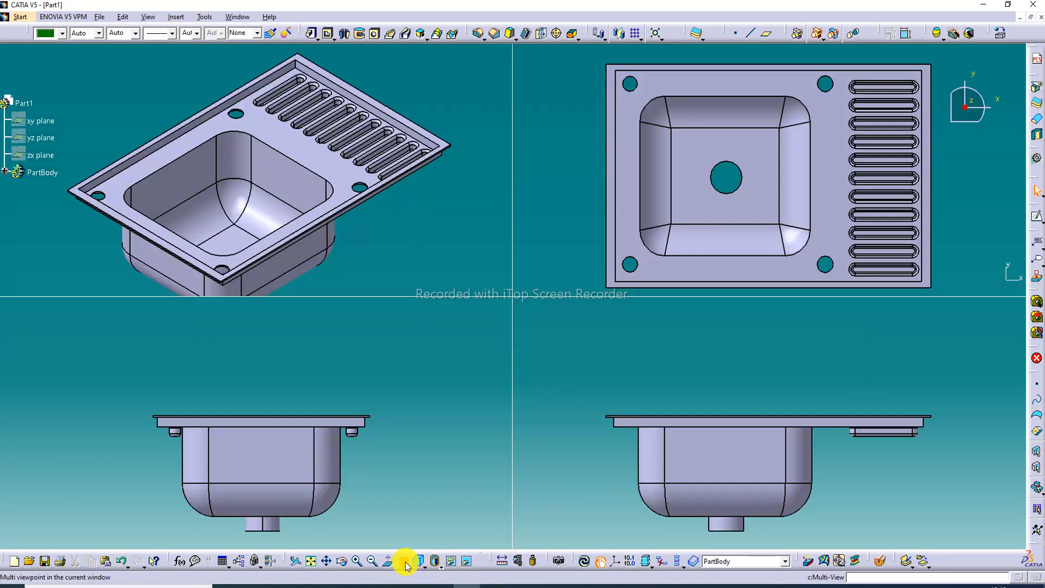
middle_drag(756, 174, 750, 153)
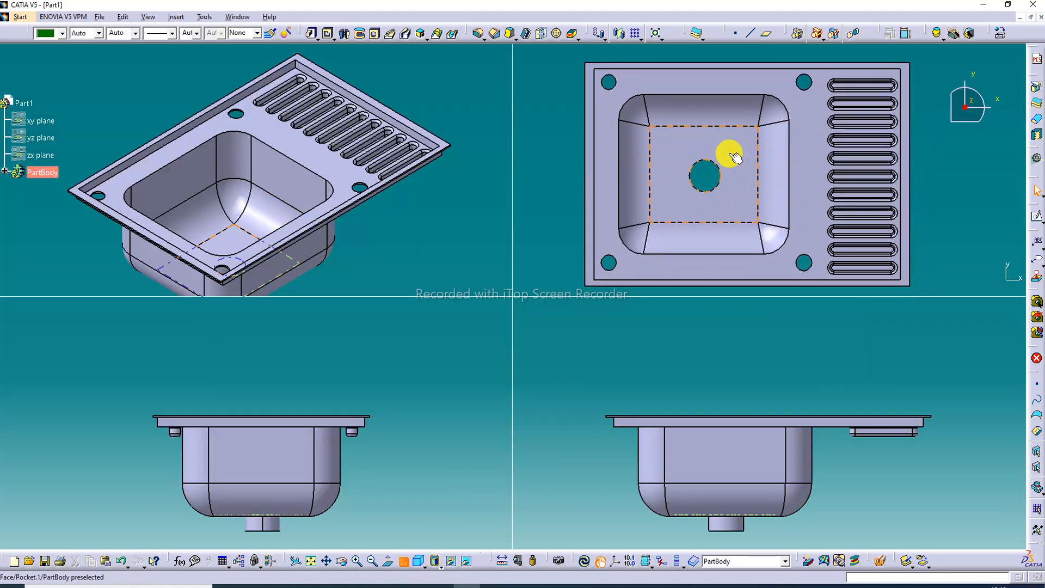
mouse_move(429, 154)
middle_down()
mouse_move(450, 140)
mouse_move(447, 151)
middle_up()
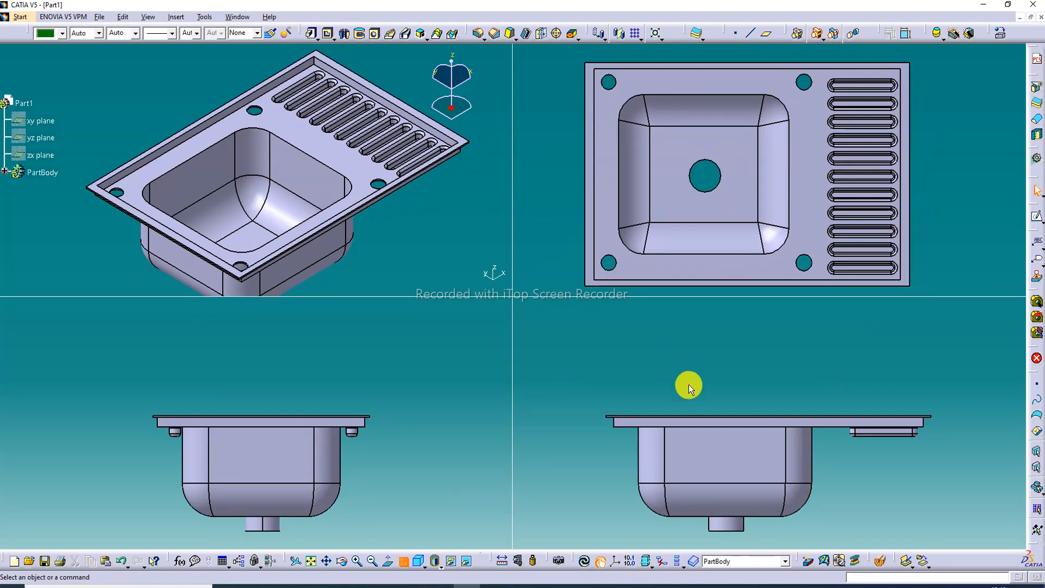
middle_drag(695, 424, 687, 399)
middle_drag(338, 415, 365, 408)
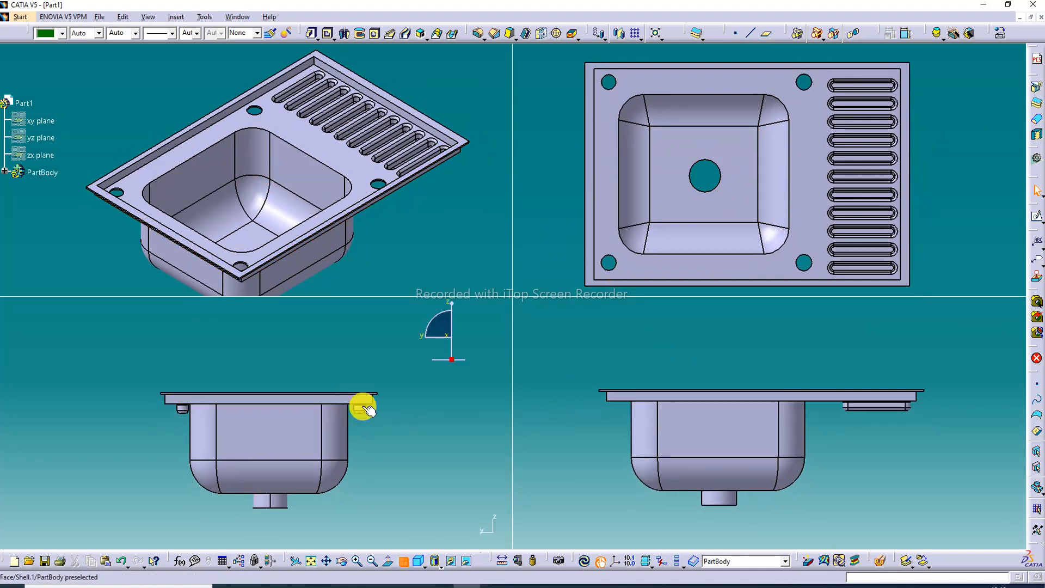
click(406, 564)
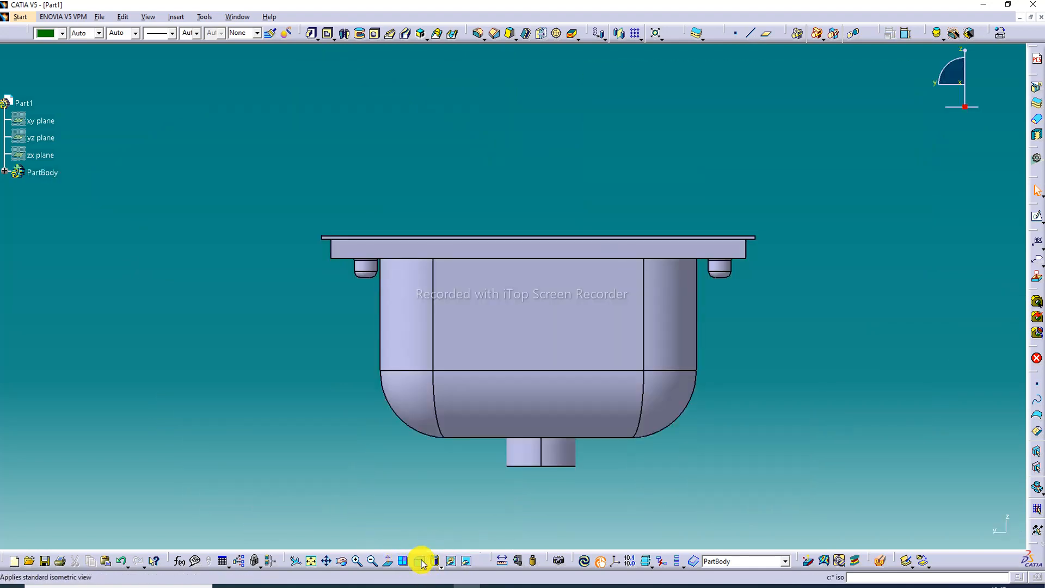
click(421, 561)
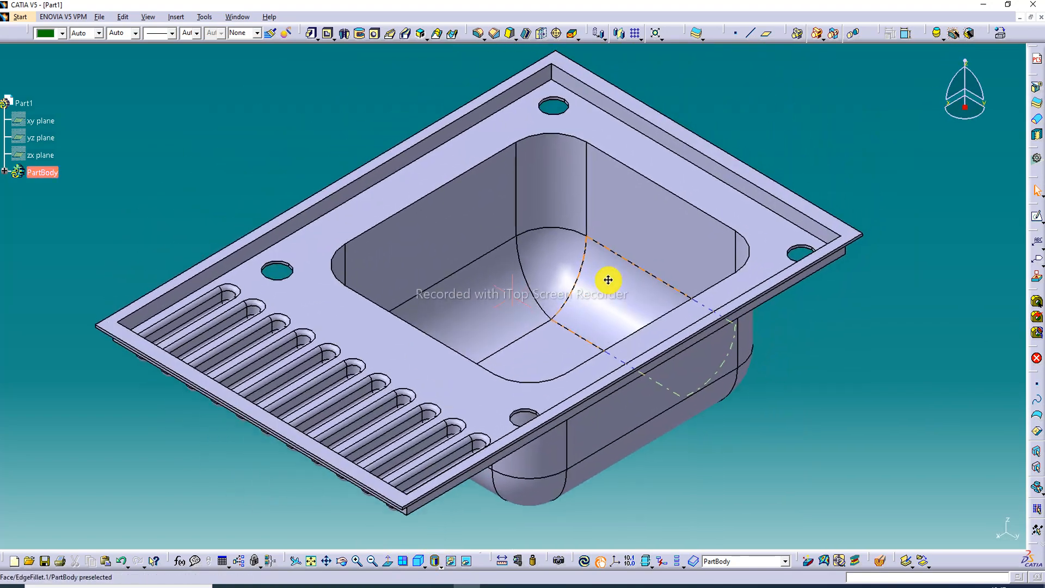
Switch the sink's display to shading with material, without visible edges
click(998, 33)
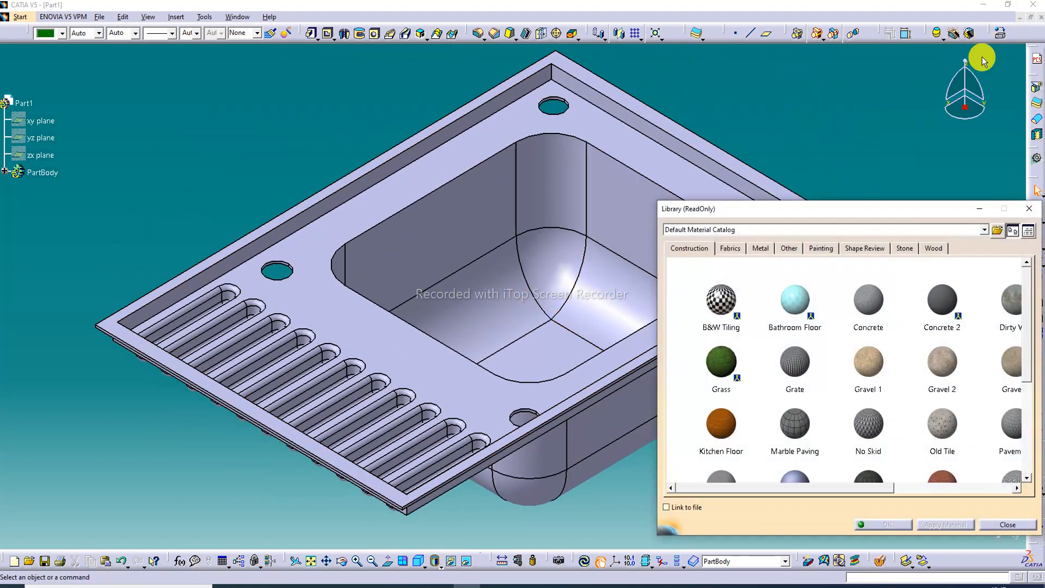
click(1036, 207)
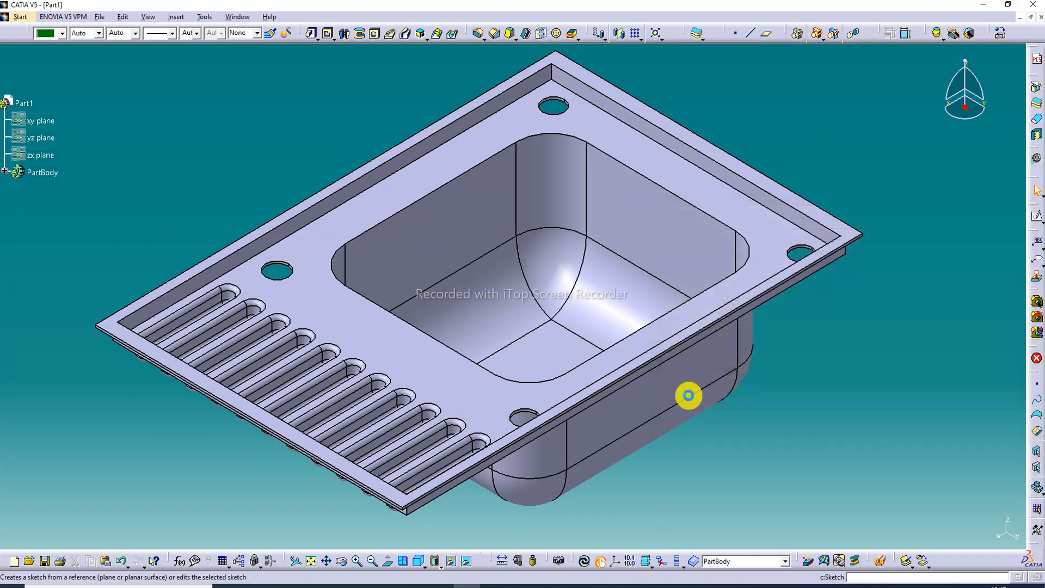
click(442, 566)
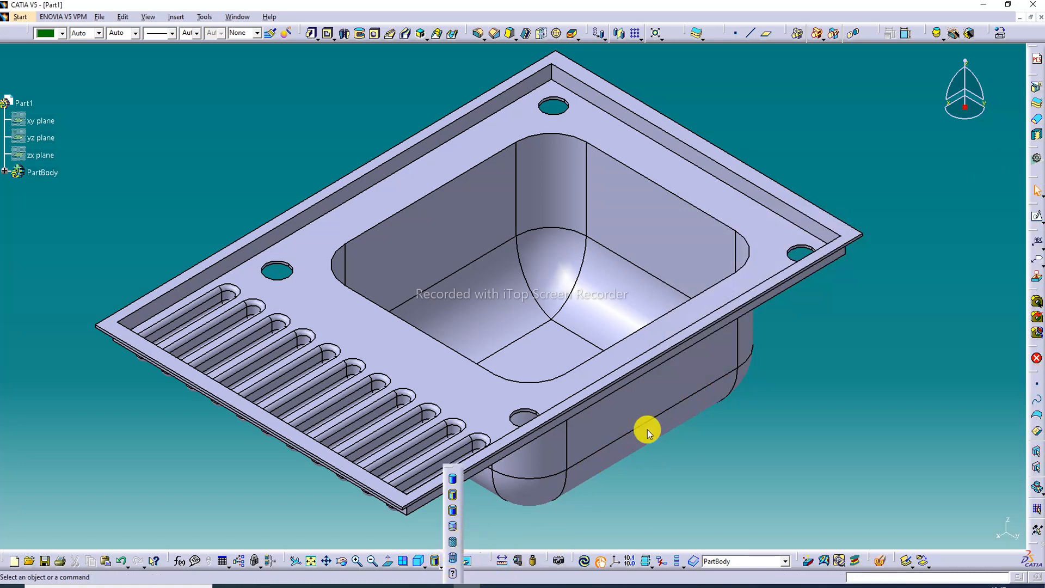
middle_drag(803, 205, 858, 205)
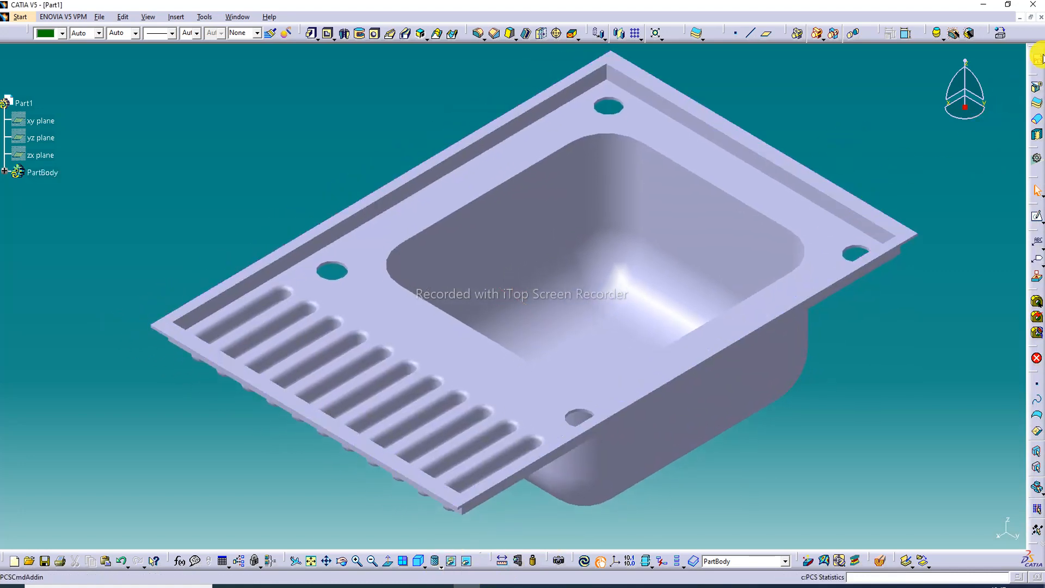
Apply the Steel material from the Metal family of the default material catalog to the sink body
click(1001, 36)
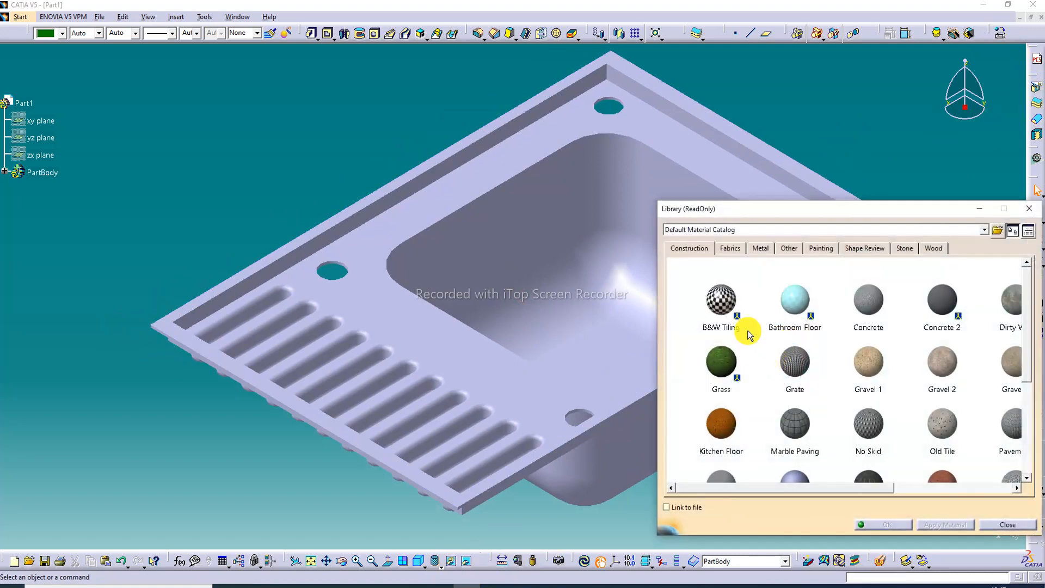
click(760, 249)
scroll(757, 371, down, 1)
click(715, 397)
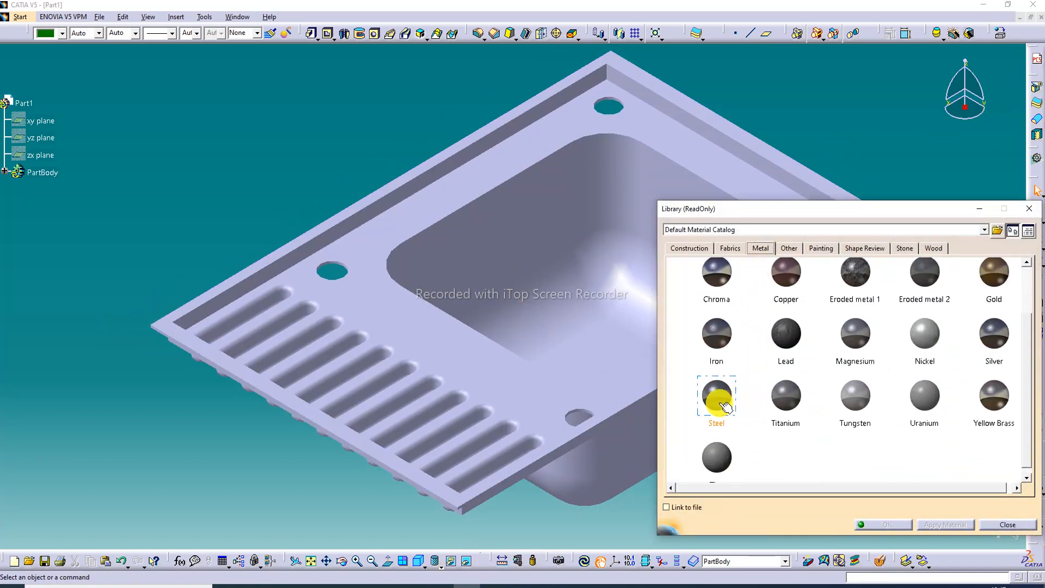
click(537, 403)
middle_drag(593, 407, 538, 400)
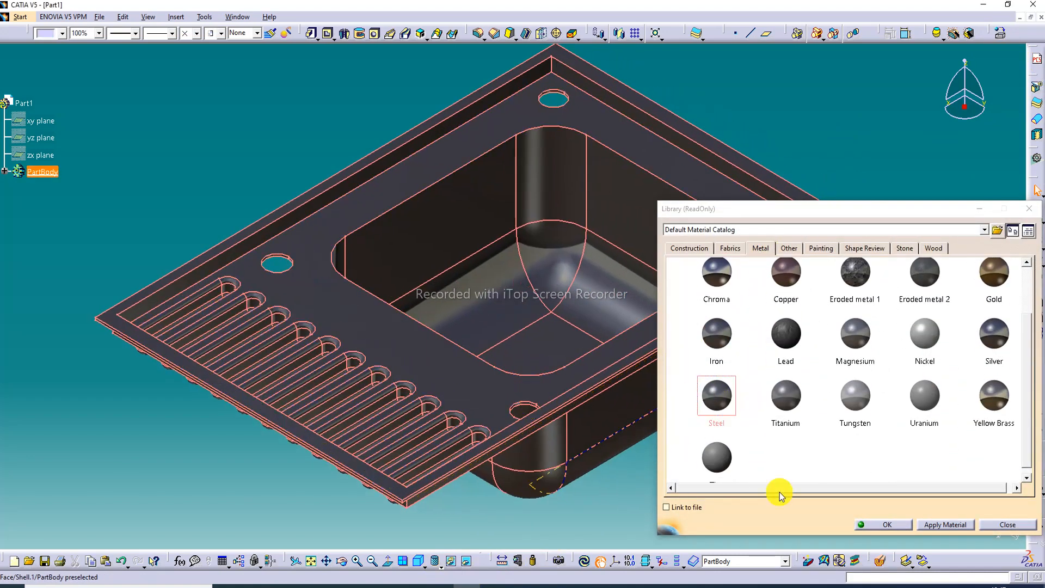
click(887, 526)
click(309, 105)
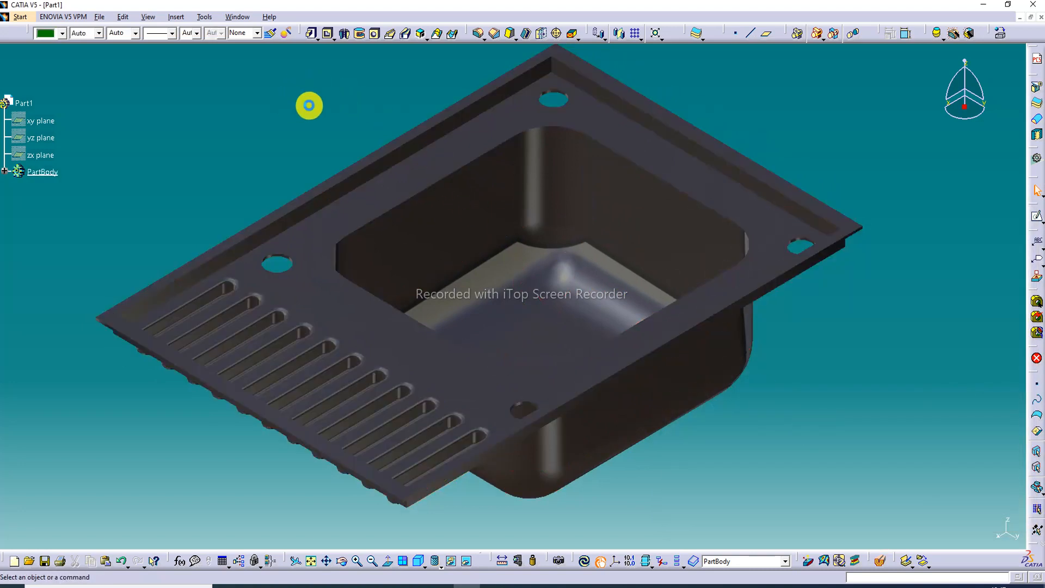
In the Steel material's rendering properties, set reflectivity to 1.00, roughness to 0.15, ambient to 0.31 and diffuse to 0.42
click(4, 173)
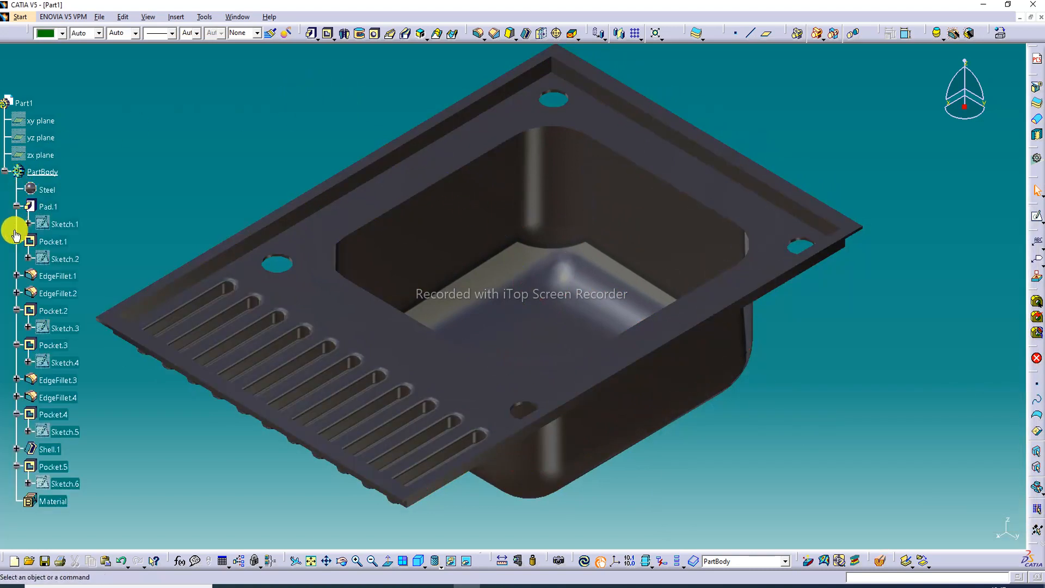
right_click(48, 192)
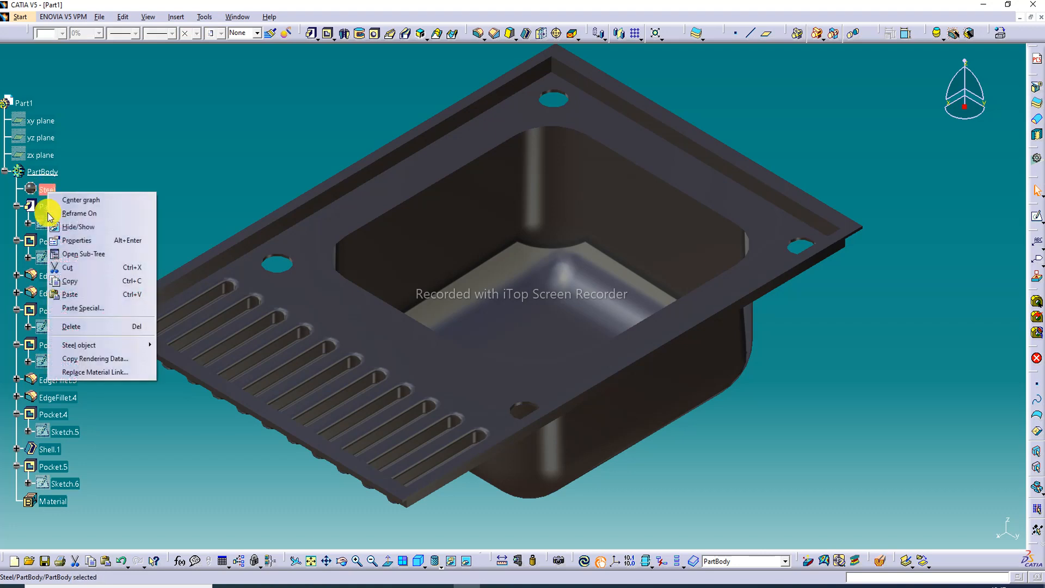
click(80, 244)
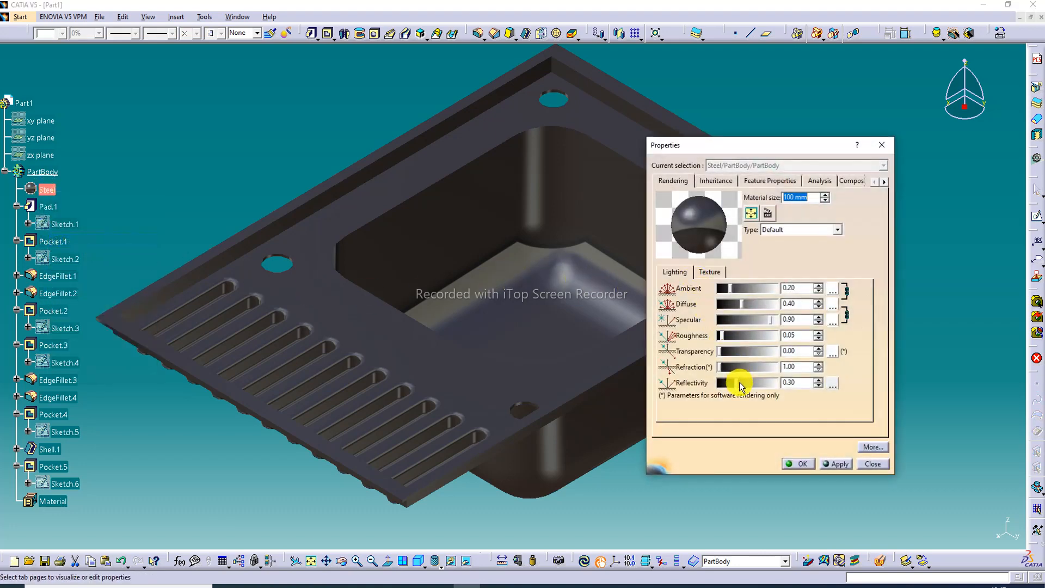
drag(741, 384, 776, 386)
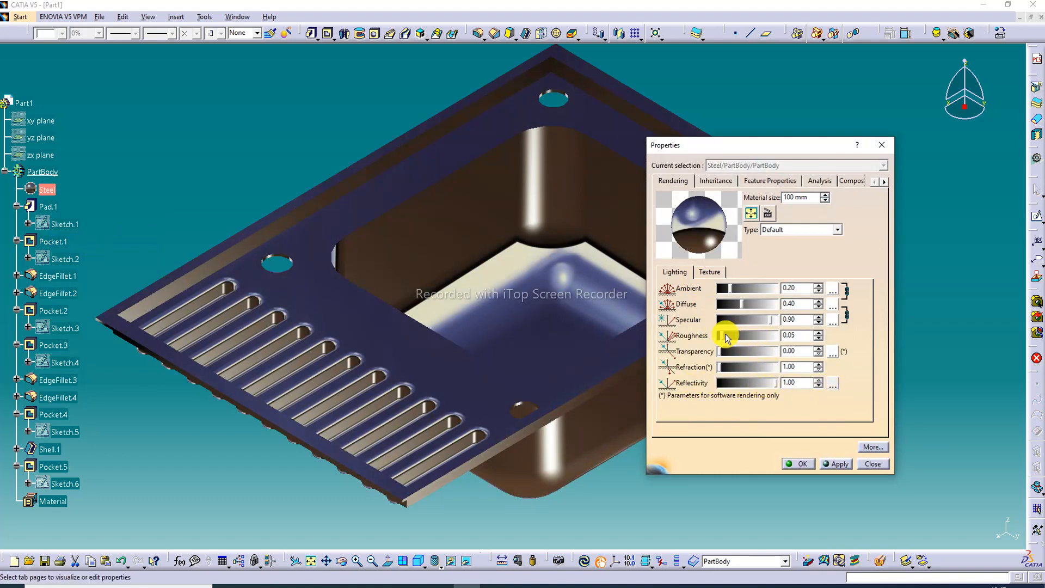
drag(725, 334, 755, 294)
Compare predefined reflection images such as Street, Garden, Potsdamer and Hall, then apply Road to the Steel material and accept its properties
click(833, 385)
click(901, 390)
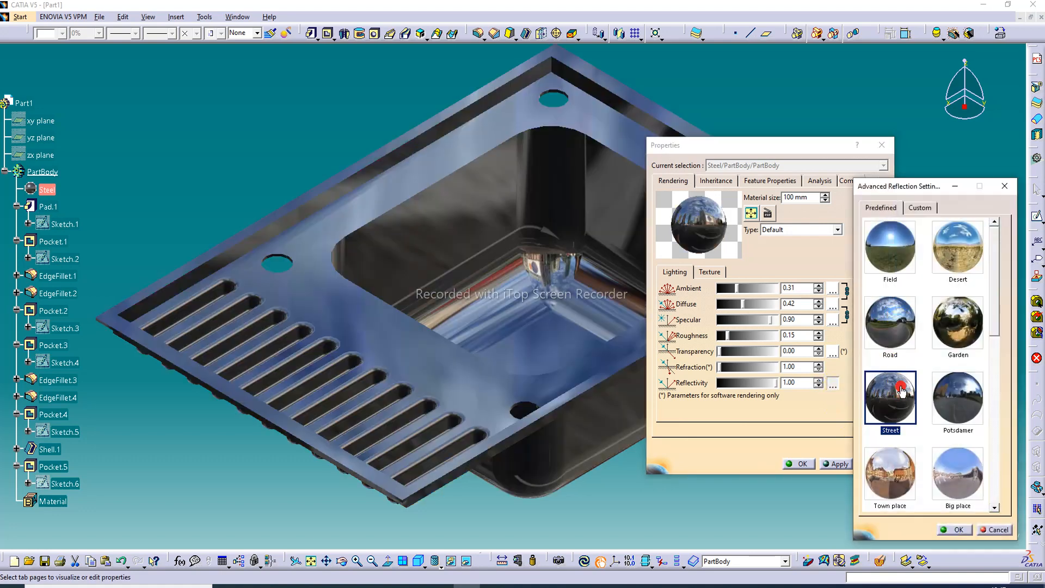
click(901, 336)
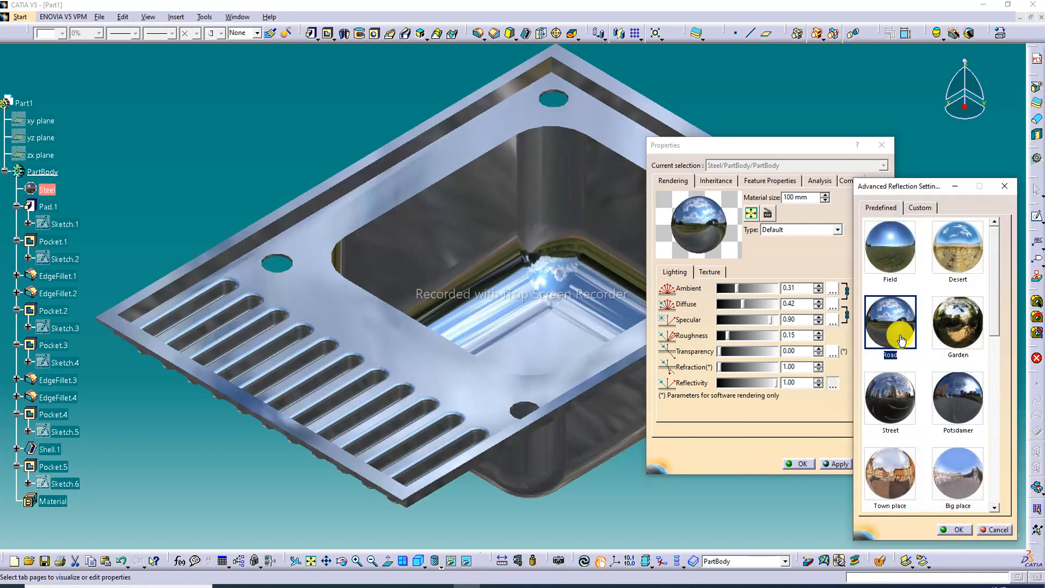
click(969, 338)
click(971, 397)
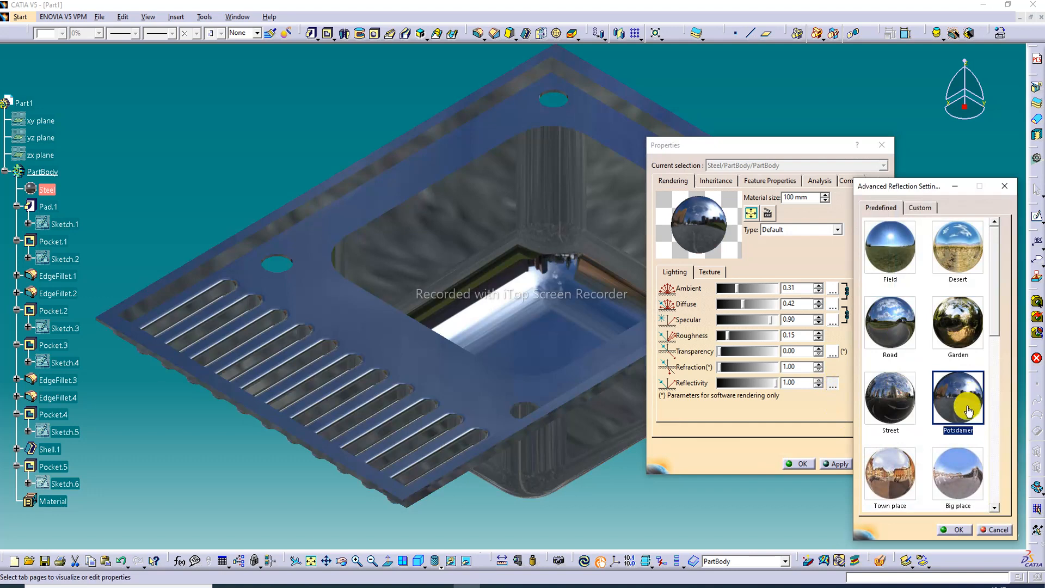
click(889, 316)
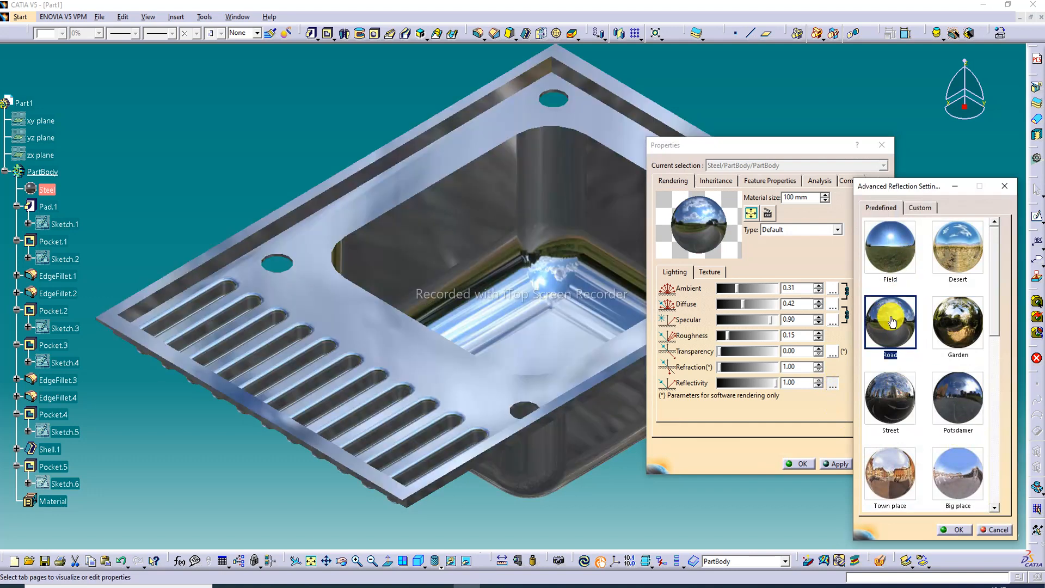
click(888, 398)
click(897, 355)
scroll(957, 478, down, 3)
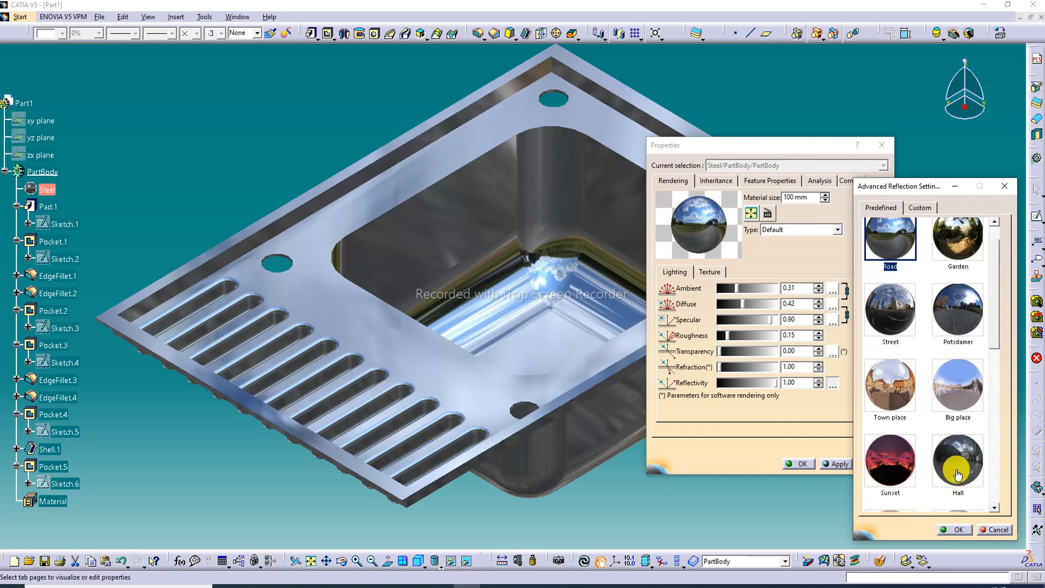
click(957, 468)
click(898, 308)
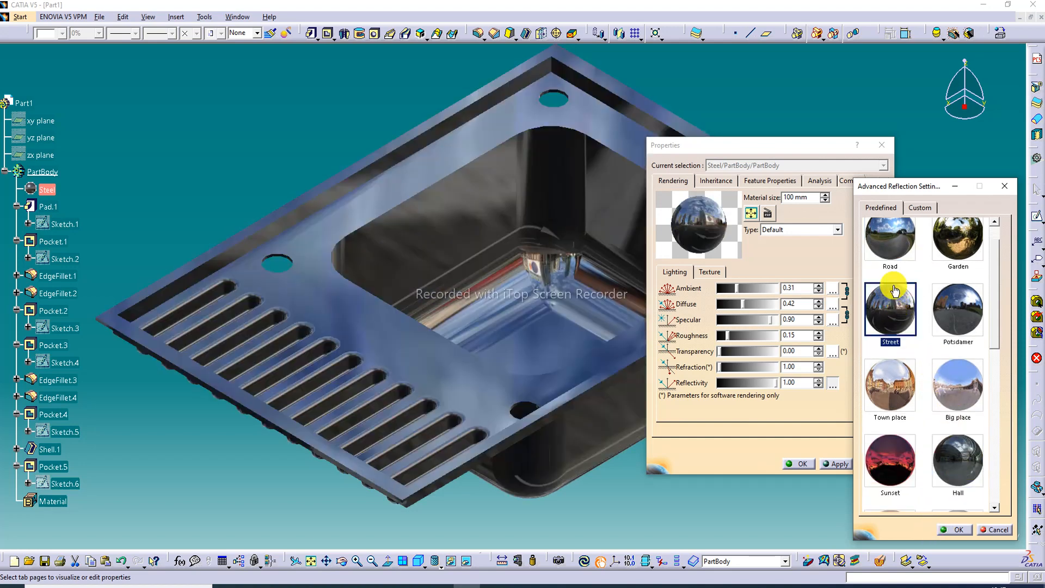
click(891, 252)
click(956, 531)
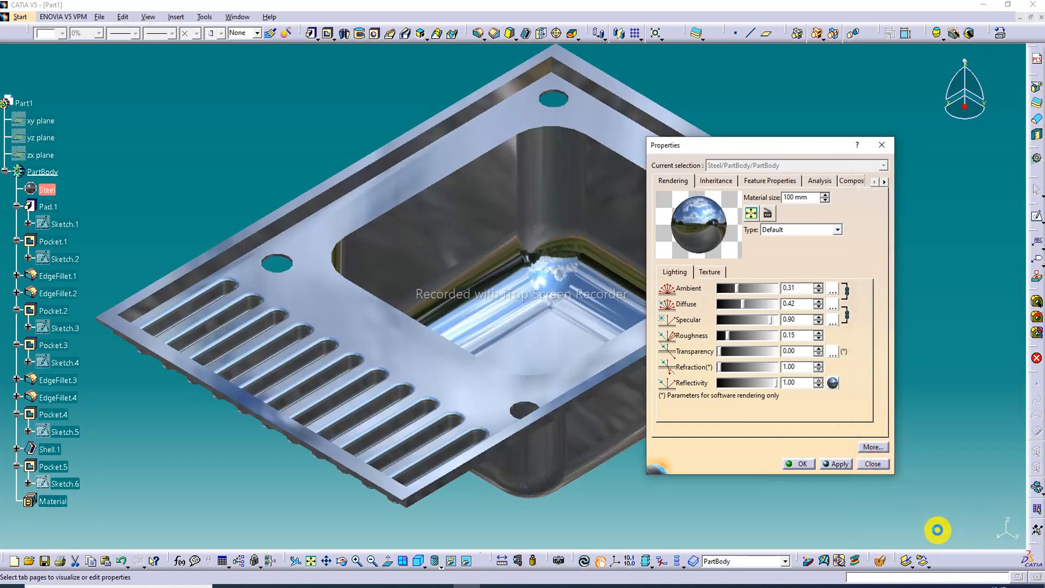
click(808, 463)
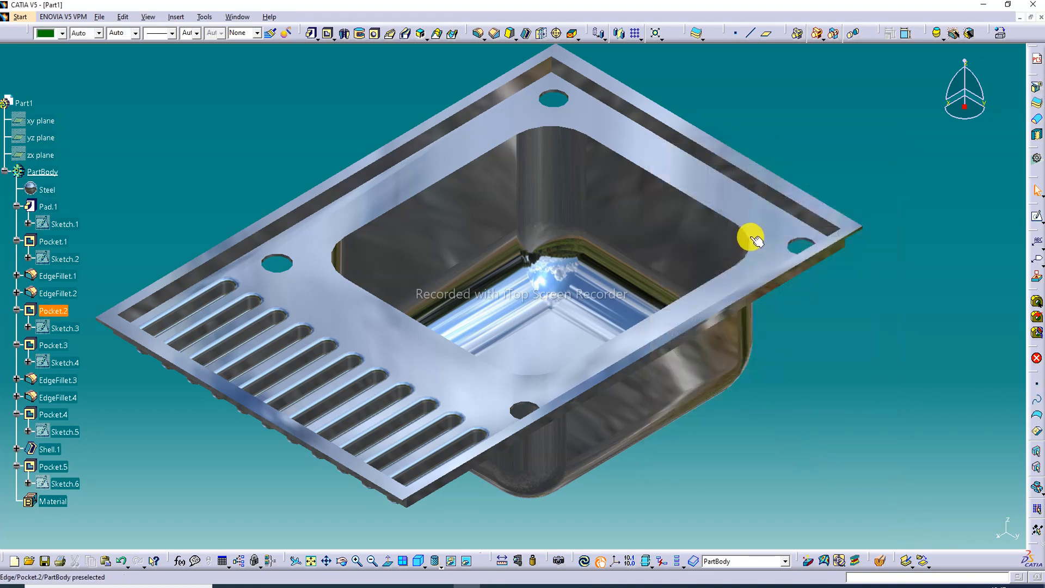
Examine the steel finish on the sink's basin, drain slots and underside from several angles
middle_drag(769, 186, 761, 272)
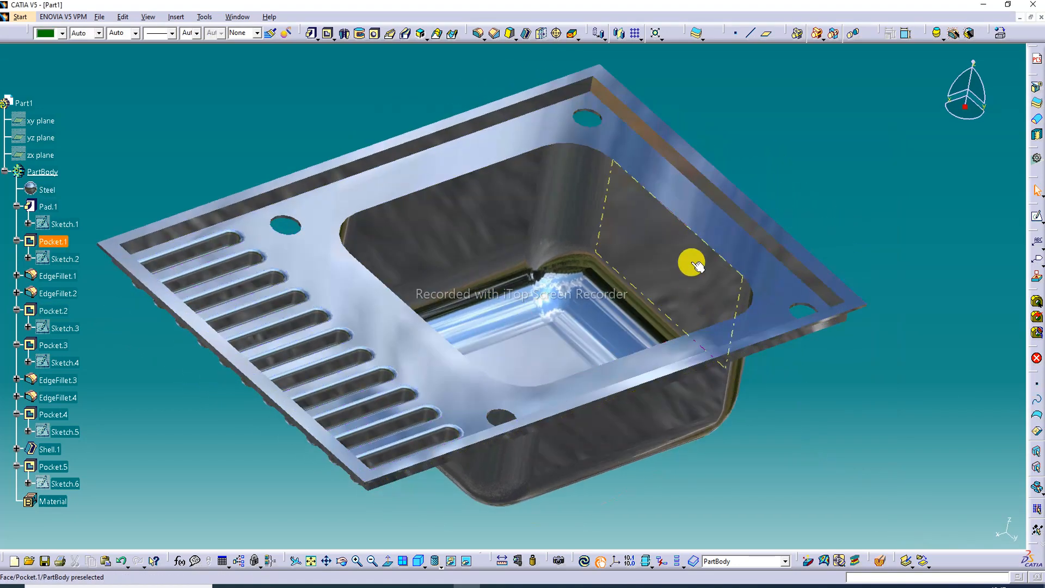
middle_drag(684, 206, 665, 29)
middle_drag(681, 299, 856, 360)
middle_drag(581, 366, 756, 281)
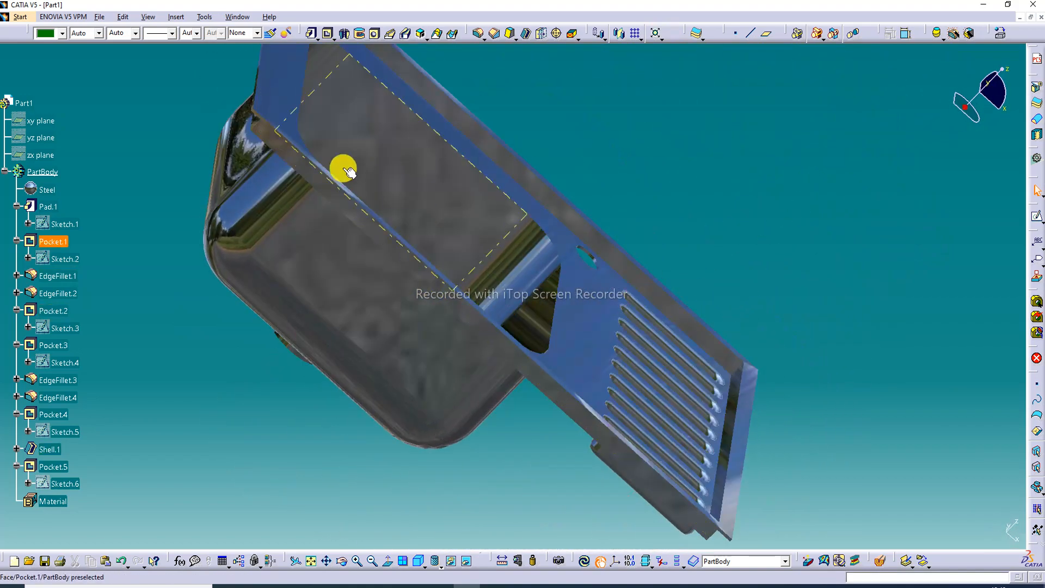
middle_drag(343, 168, 511, 129)
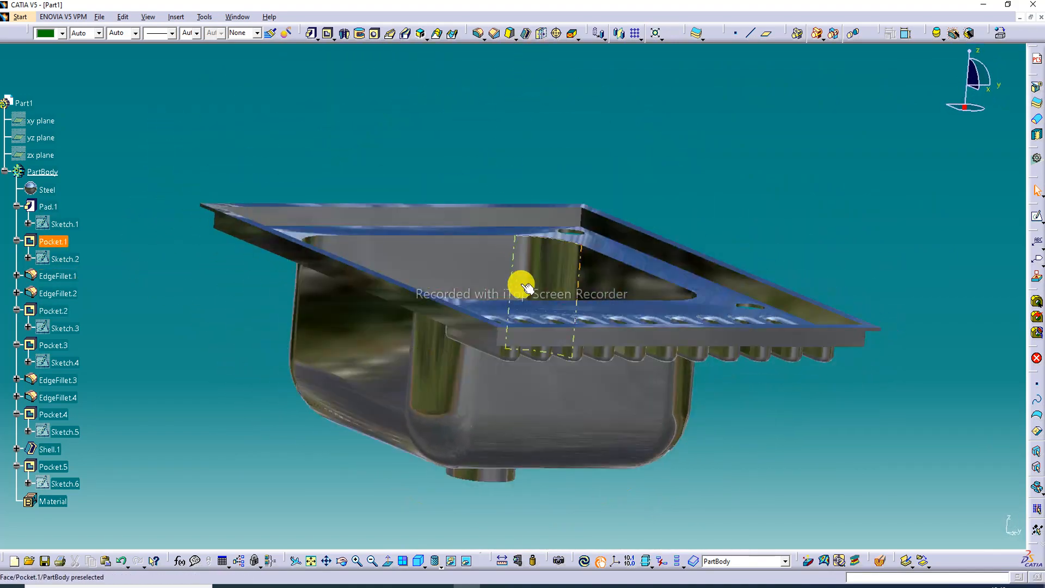
middle_drag(533, 288, 579, 103)
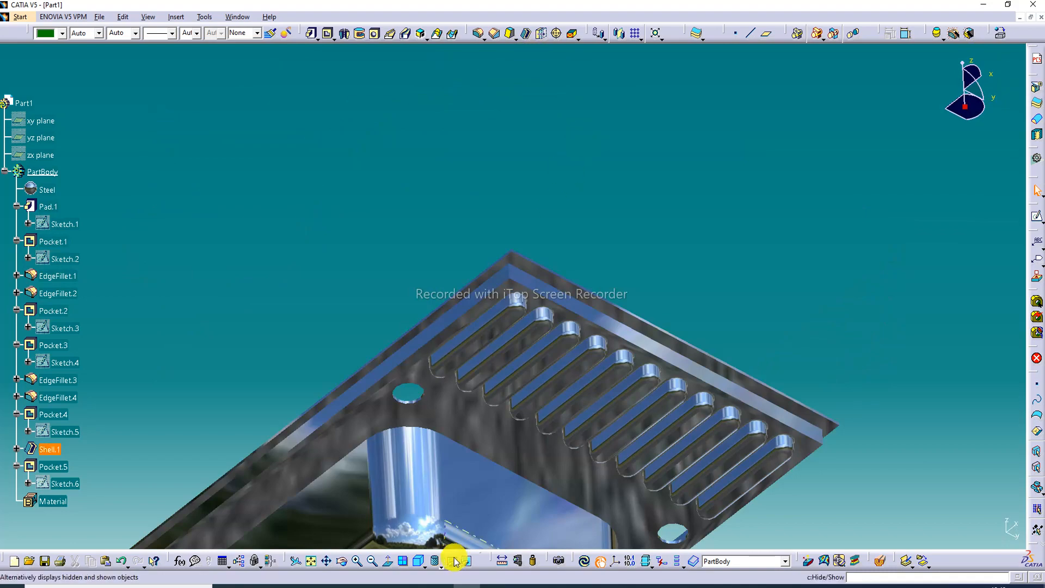
Restore the isometric view and frame the whole rendered sink at a moderately enlarged size
click(426, 567)
click(418, 562)
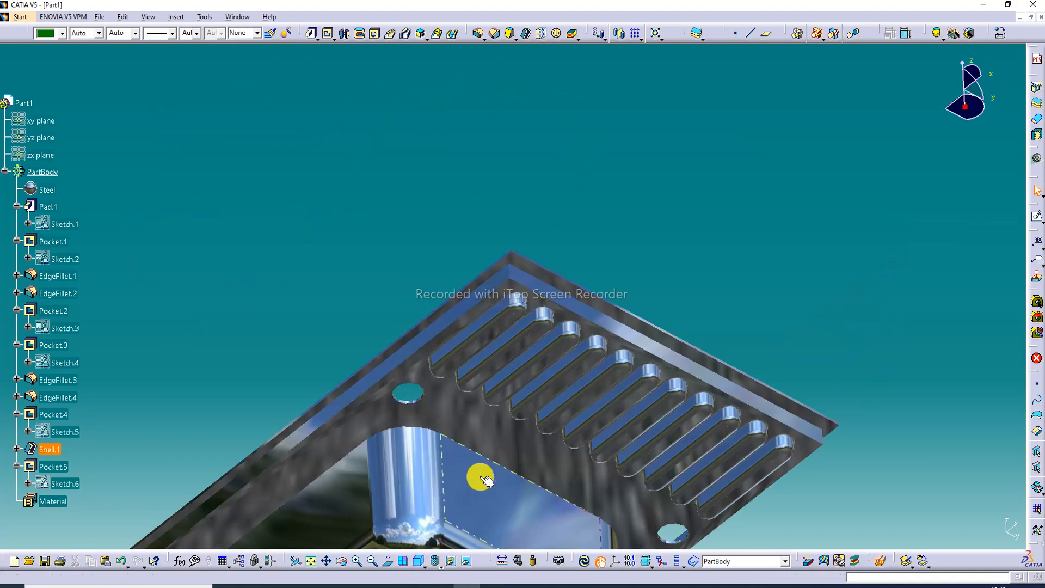
click(417, 561)
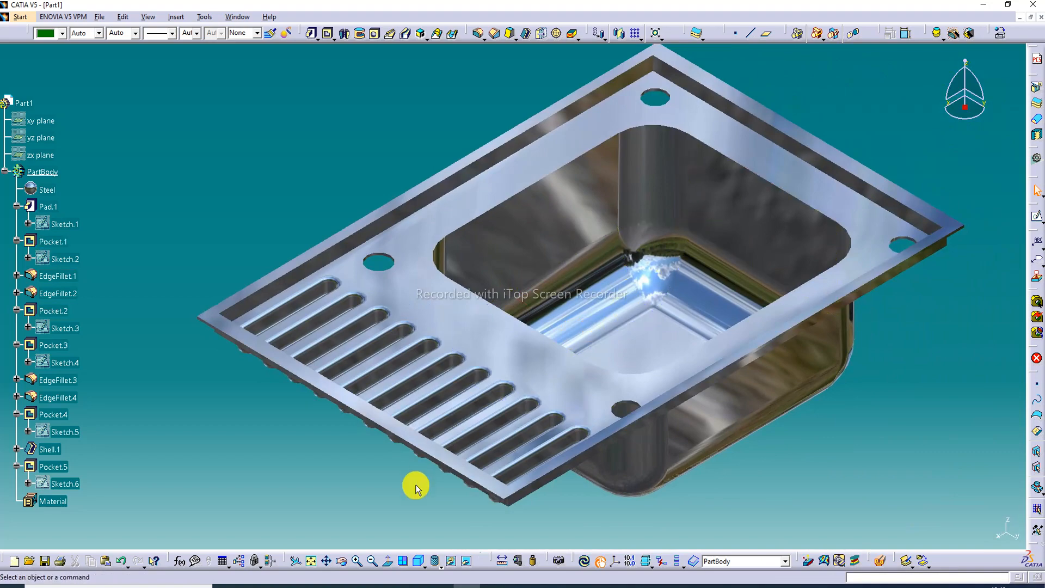
click(356, 562)
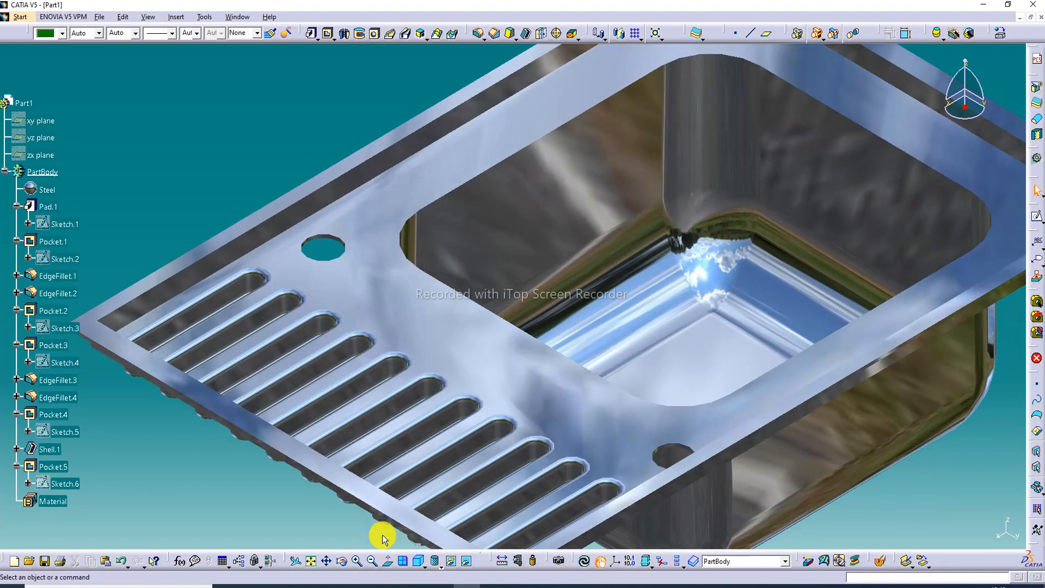
click(312, 562)
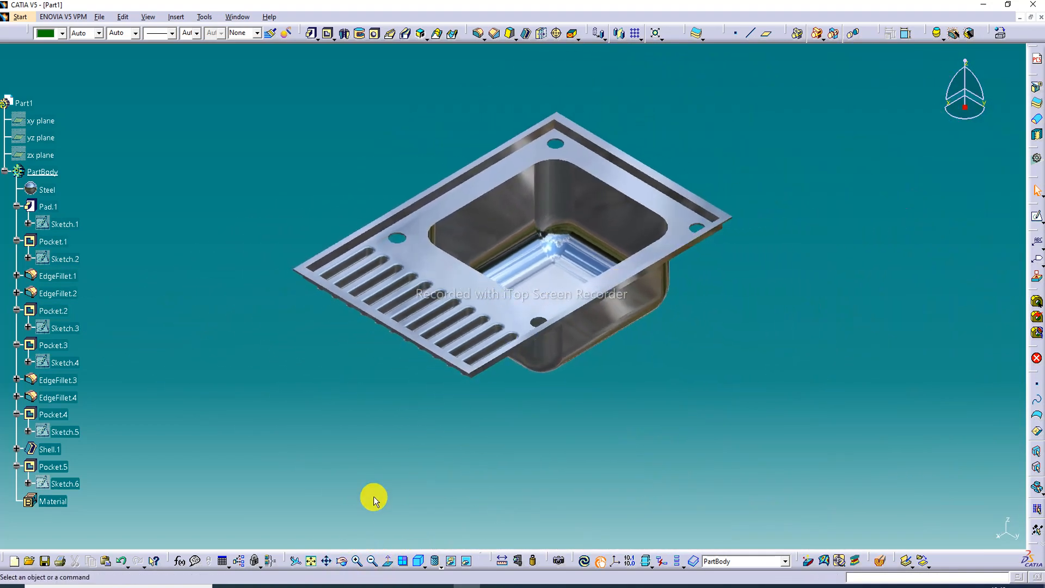
click(356, 561)
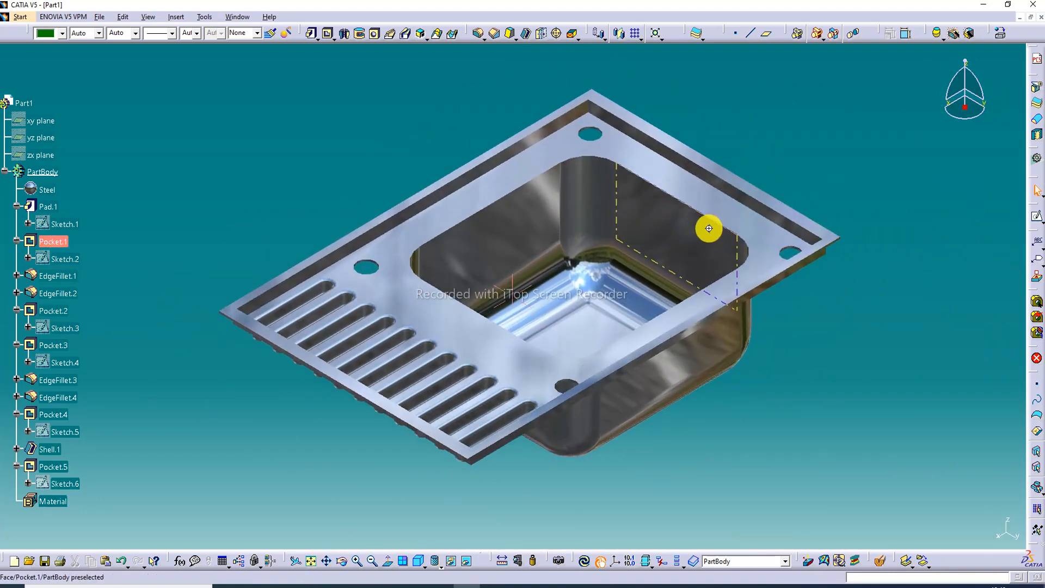
Examine the rendered sink's basin, drain slots, drain hole and corner holes from several angles
middle_drag(709, 228, 695, 327)
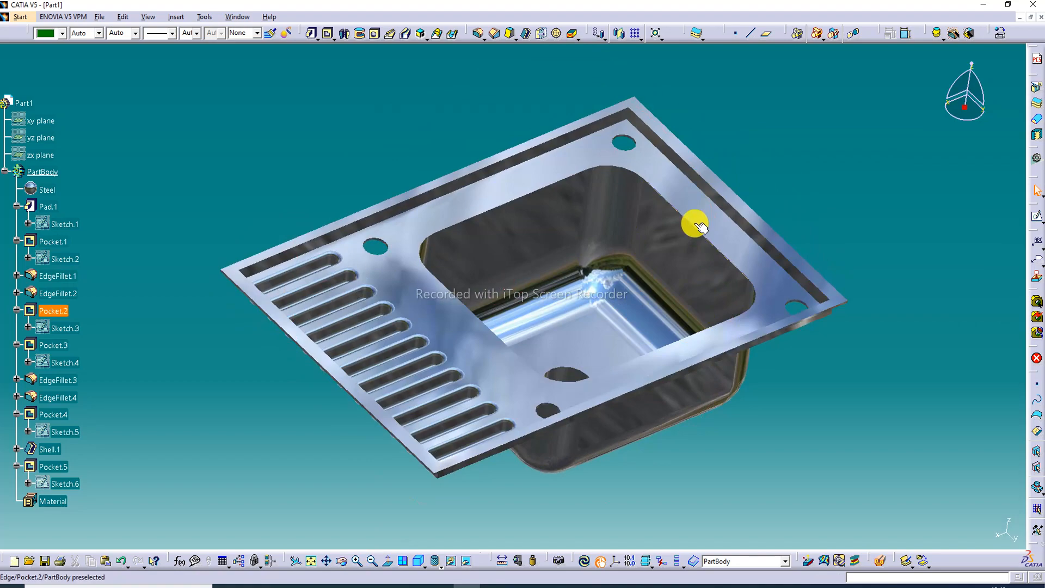
middle_drag(696, 223, 693, 280)
middle_drag(684, 320, 558, 289)
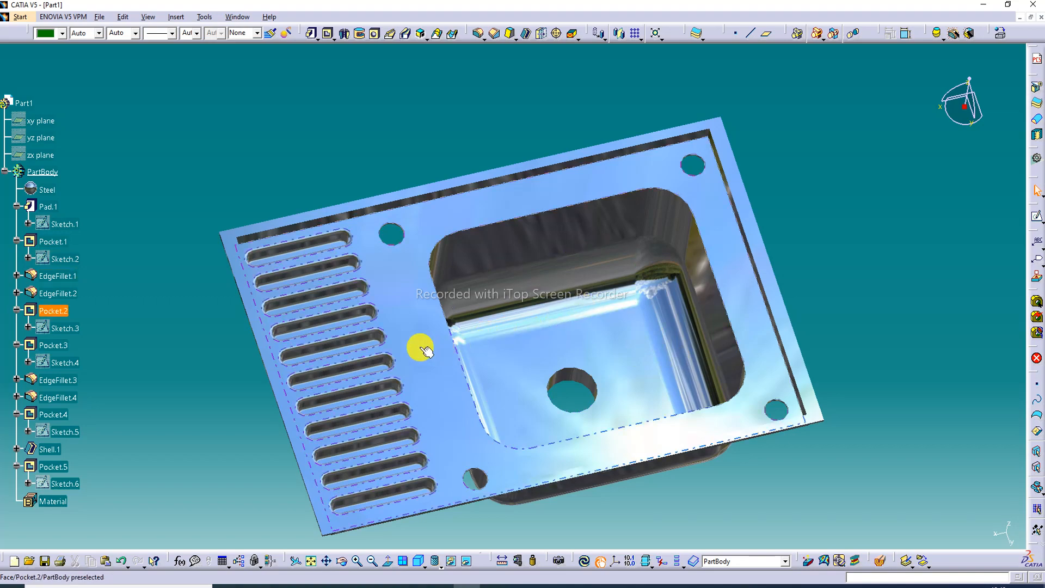
scroll(210, 347, down, 1)
middle_drag(429, 314, 388, 226)
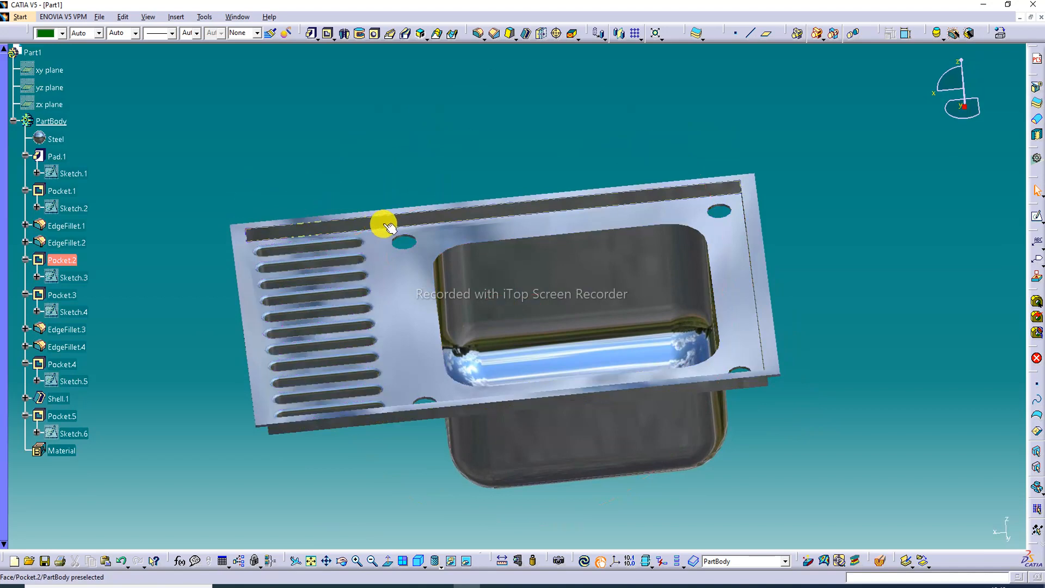
Split the display into four simultaneous views and turn the plan view to show the sink's open top face
click(402, 562)
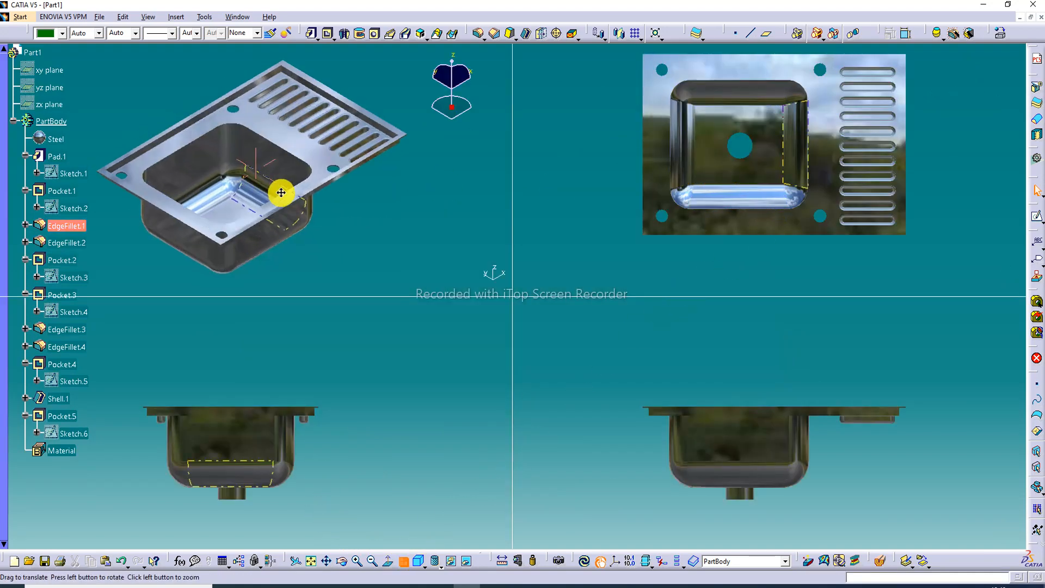
middle_drag(281, 192, 300, 204)
middle_drag(250, 402, 269, 385)
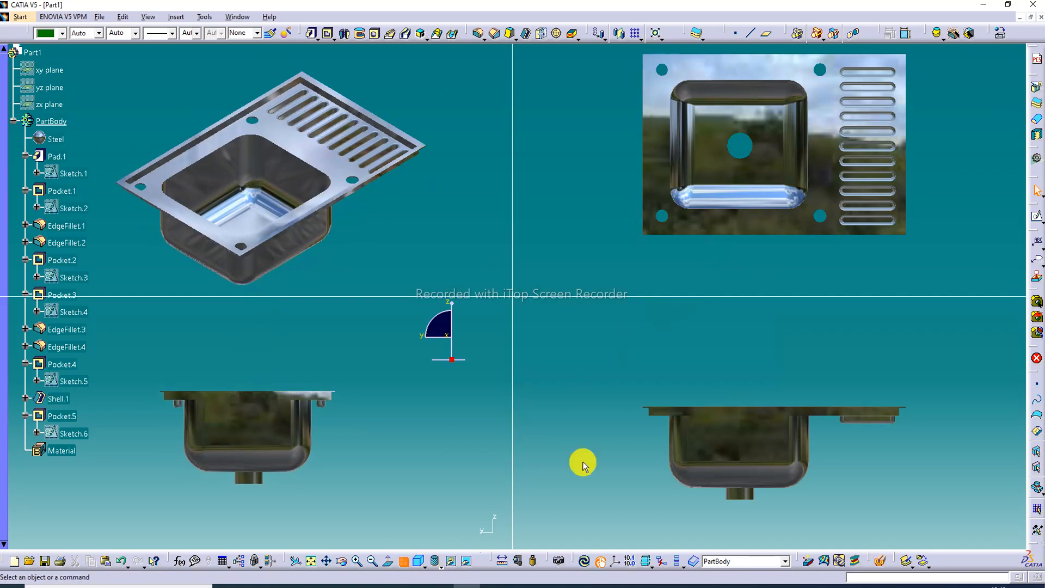
middle_drag(787, 455, 783, 454)
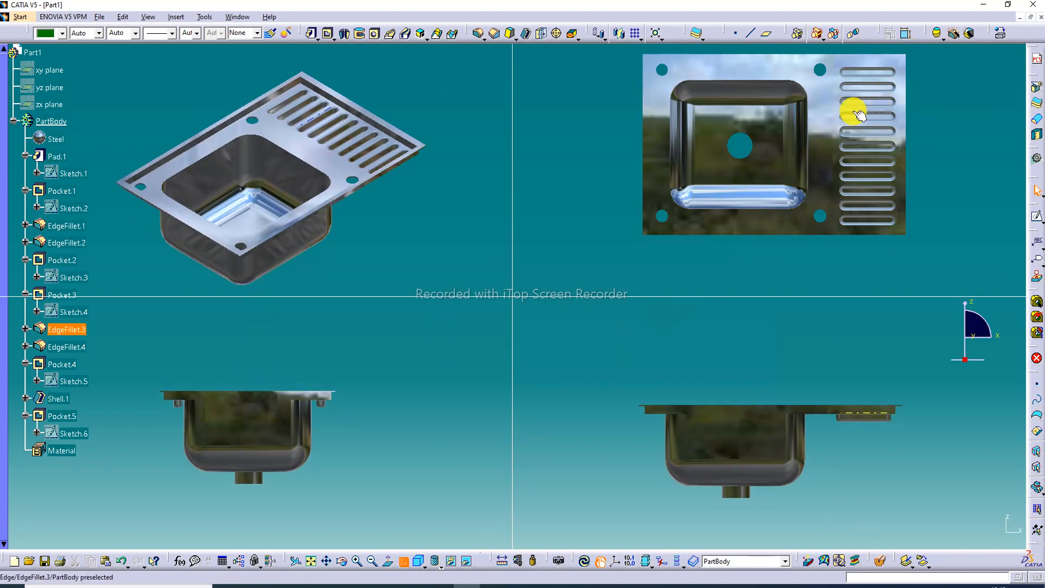
middle_drag(859, 115, 807, 136)
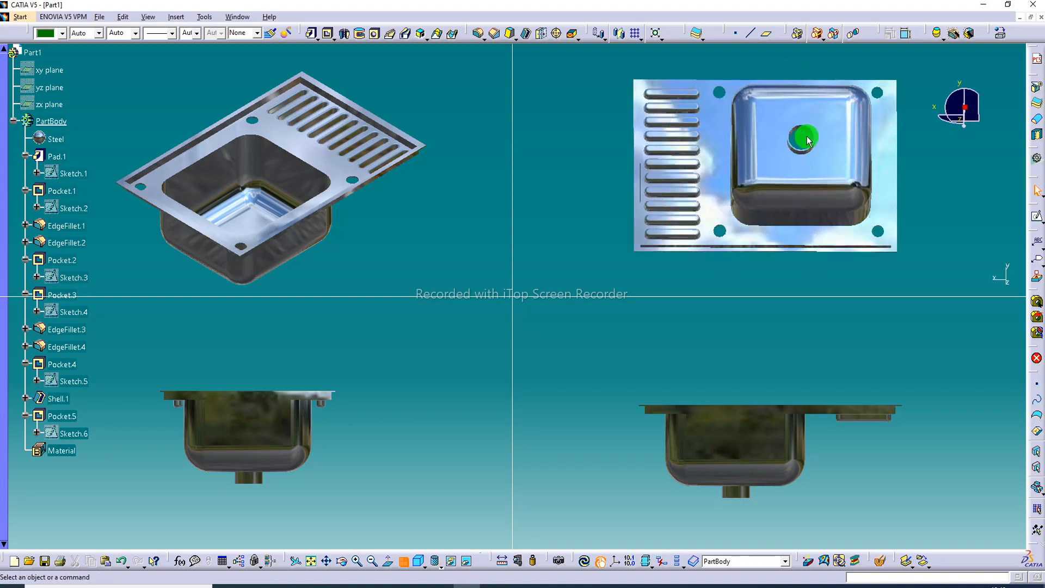
Fit the sink in the isometric view and enlarge it by one zoom increment
middle_drag(387, 133, 404, 135)
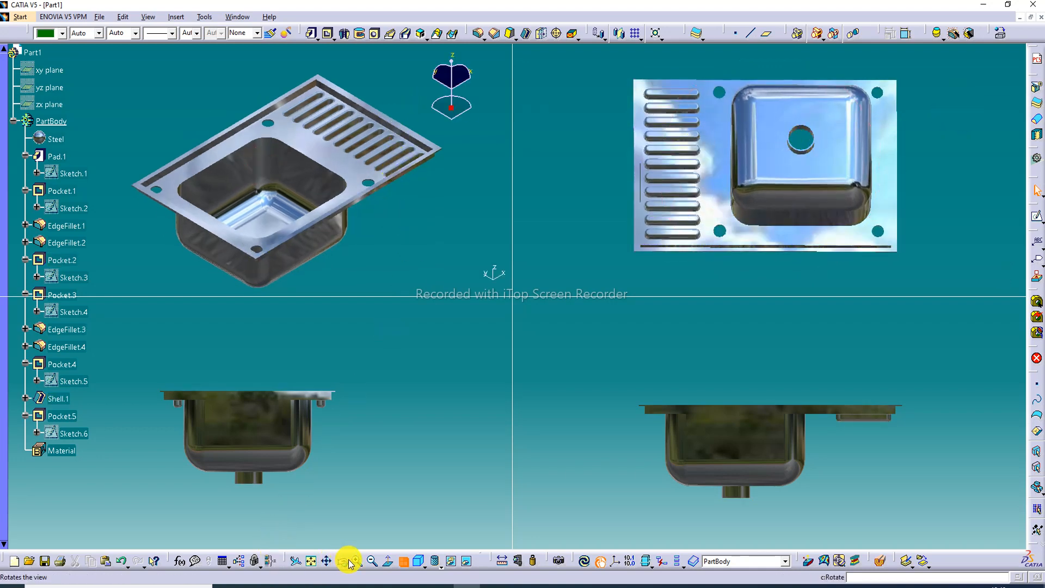
click(309, 562)
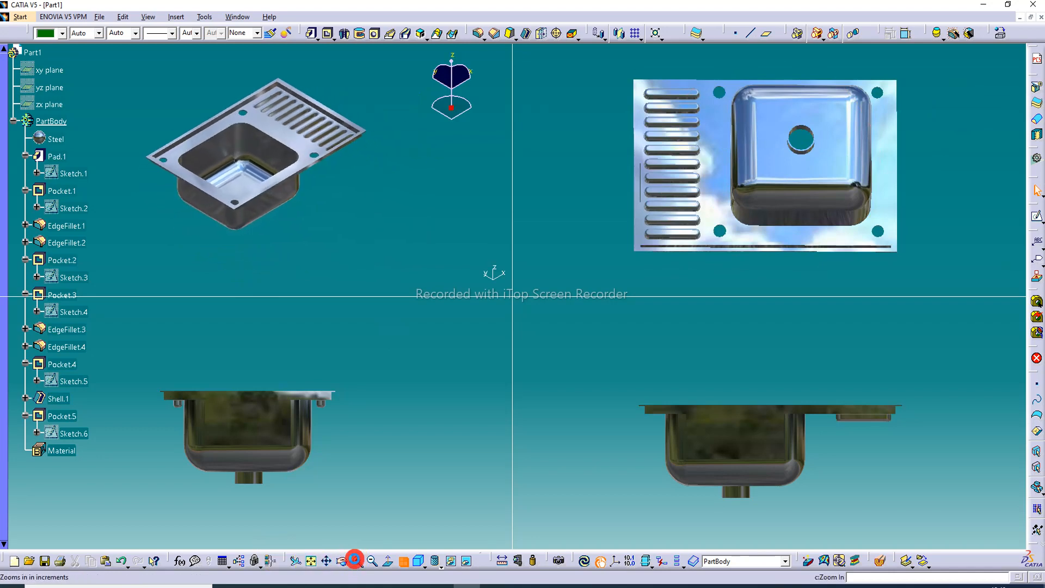
click(355, 559)
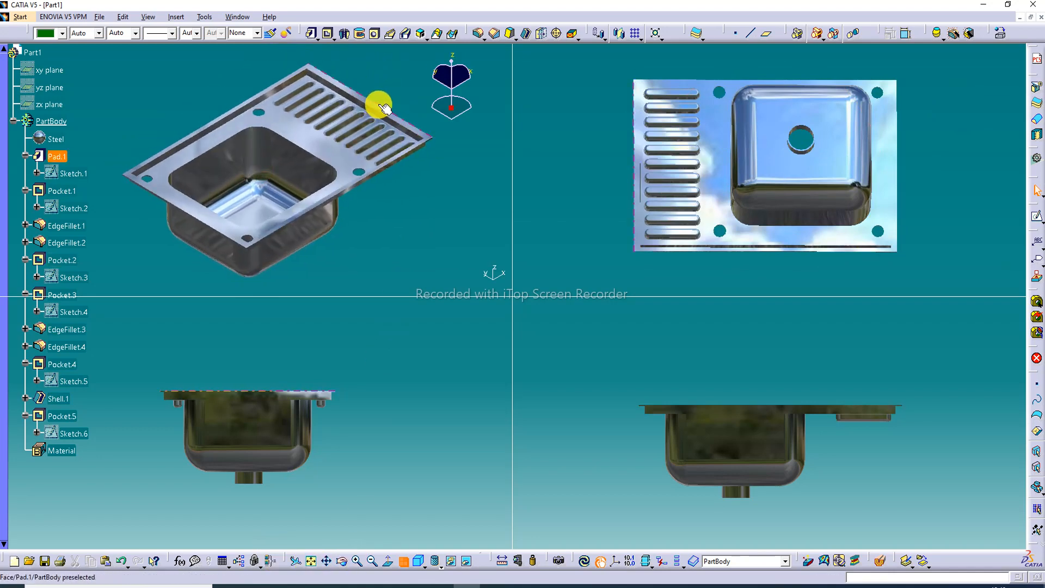
Reposition the sink in the plan and side views, and tilt the front view to show its basin and drain slots from above
middle_drag(770, 215, 761, 223)
middle_drag(336, 398, 421, 390)
middle_drag(710, 403, 888, 406)
middle_drag(870, 388, 728, 444)
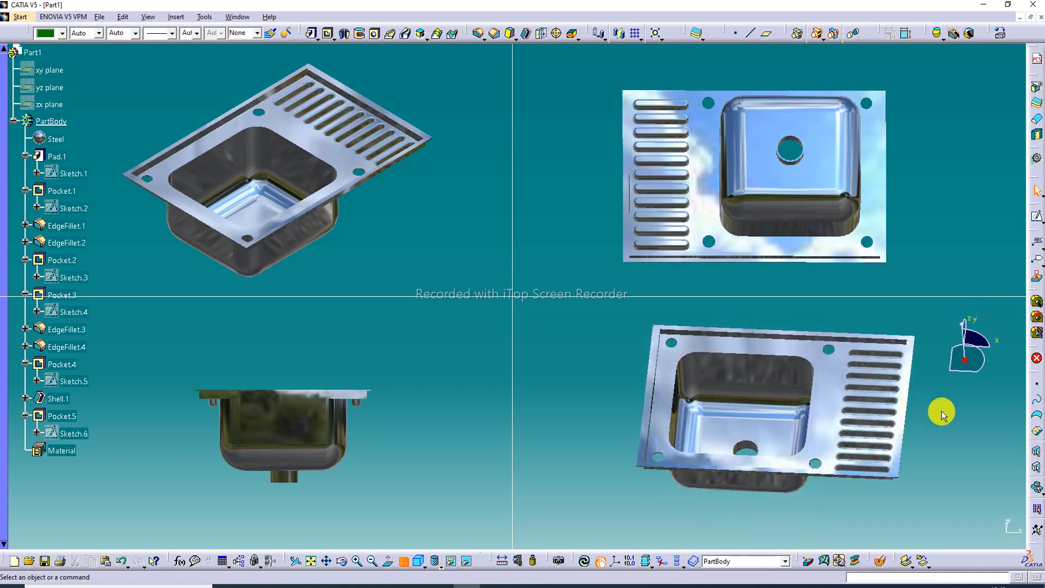
middle_drag(894, 413, 871, 422)
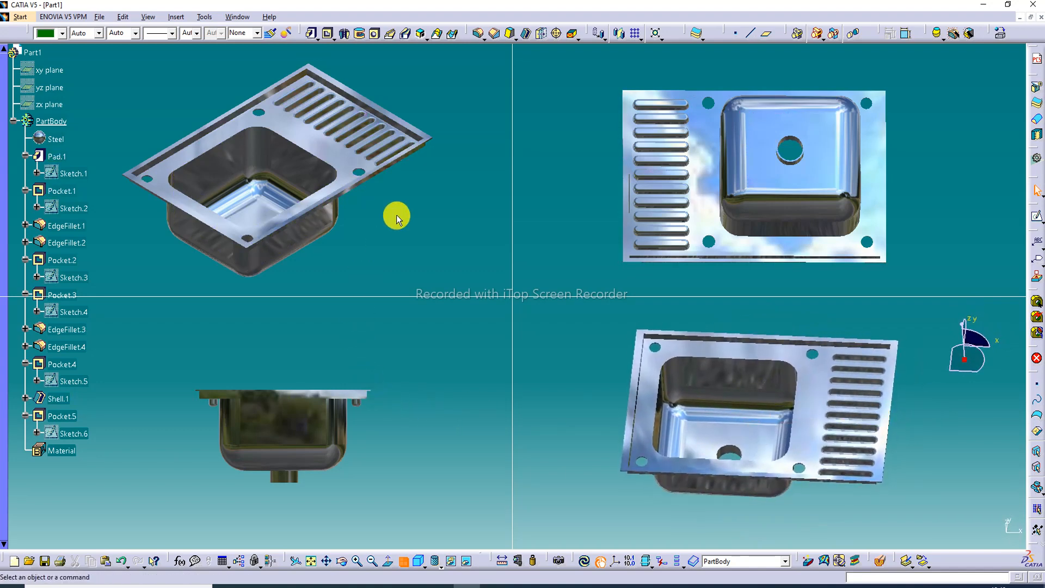
Fine-tune the sink's placement in all four views for a balanced final layout
middle_drag(339, 140, 343, 151)
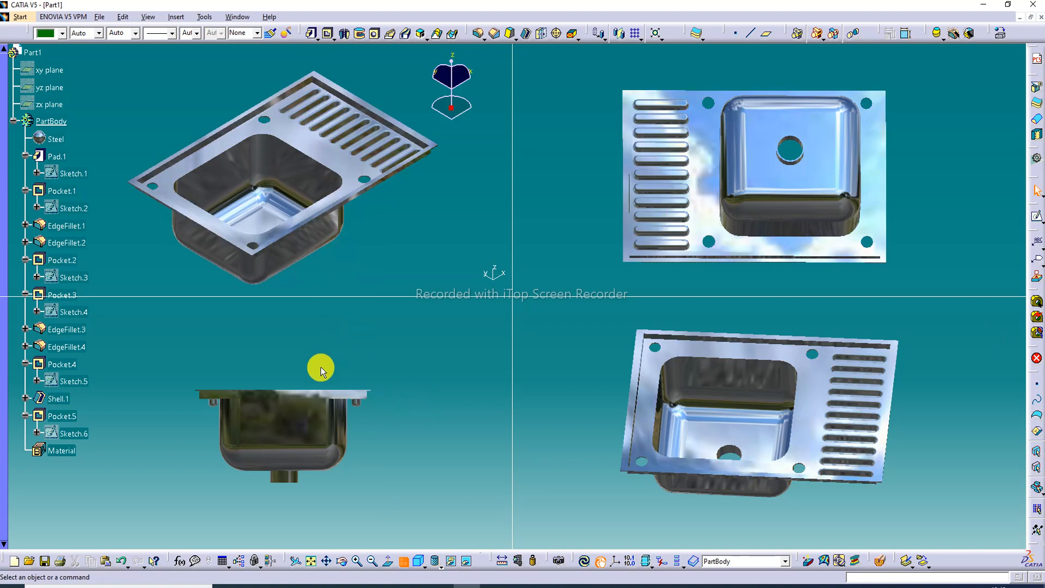
middle_drag(321, 370, 320, 374)
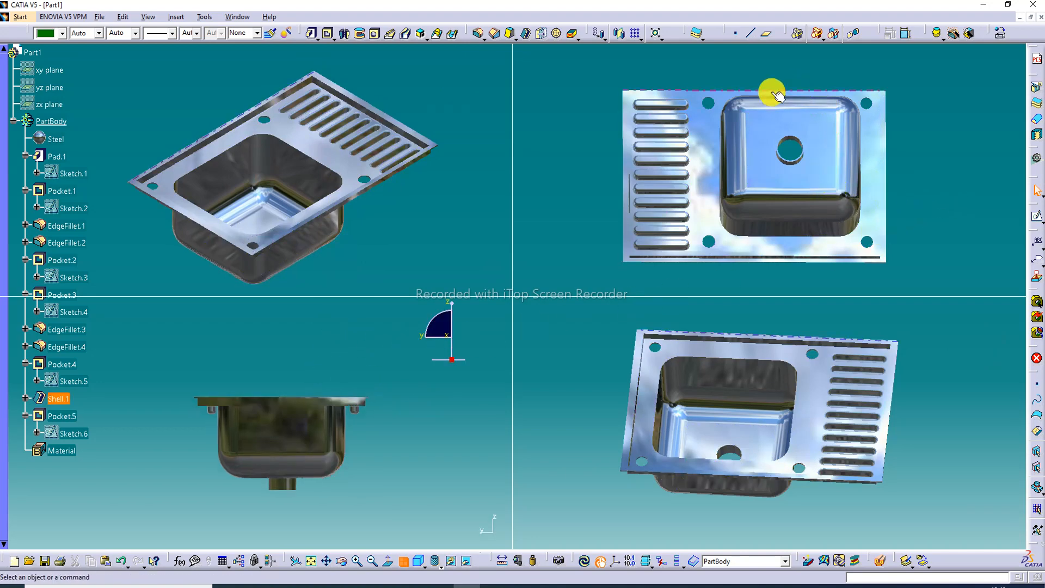
middle_drag(742, 107, 730, 129)
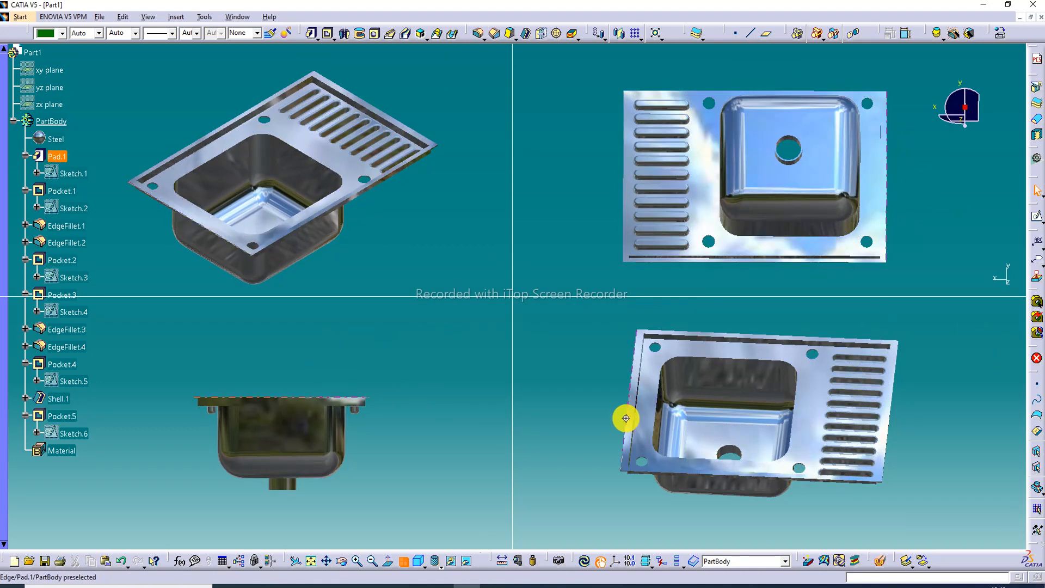
middle_drag(626, 415, 621, 427)
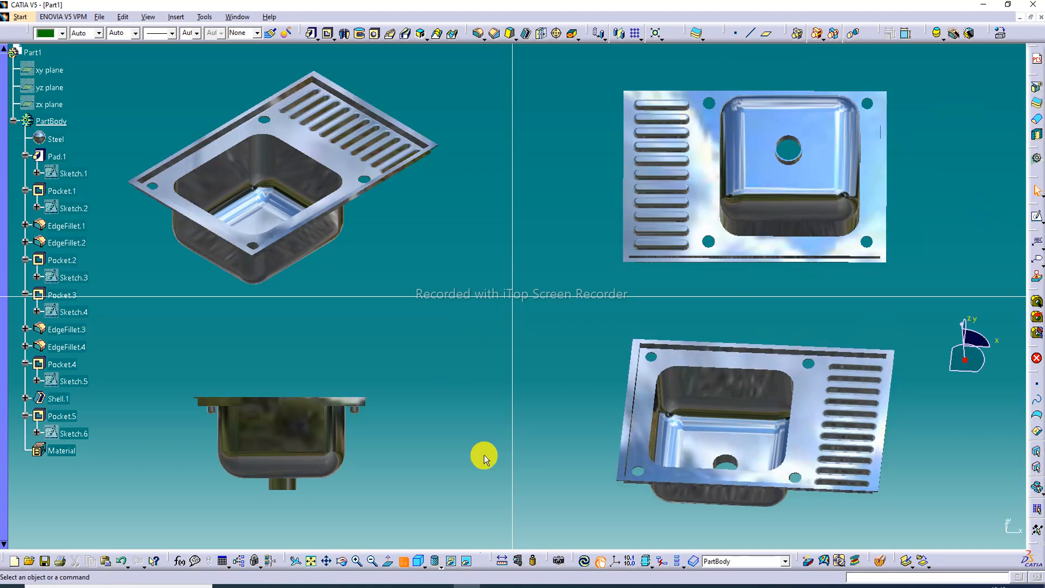